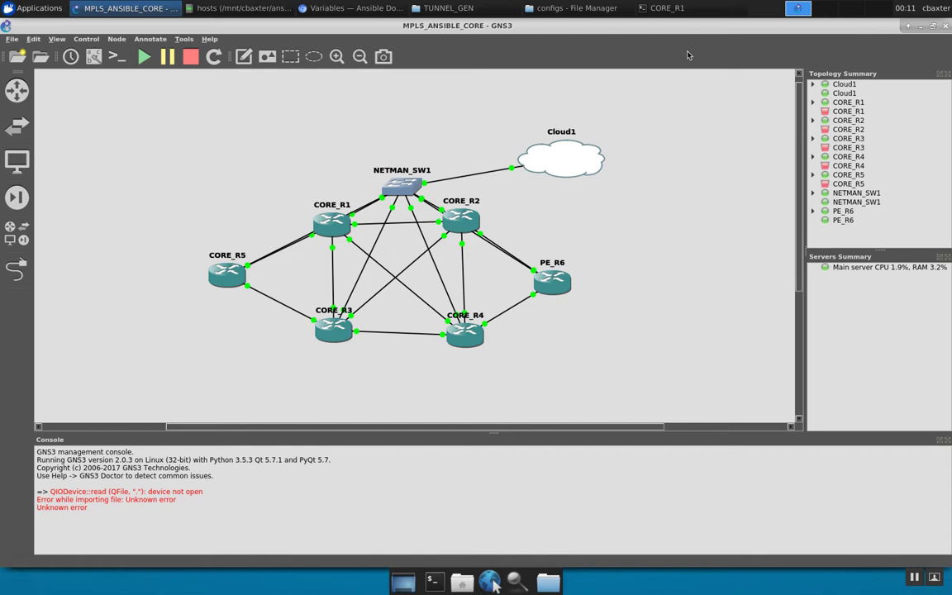
Review the console logs of all six routers, CORE_R1 through PE_R6, ending back on CORE_R1
left_click(666, 9)
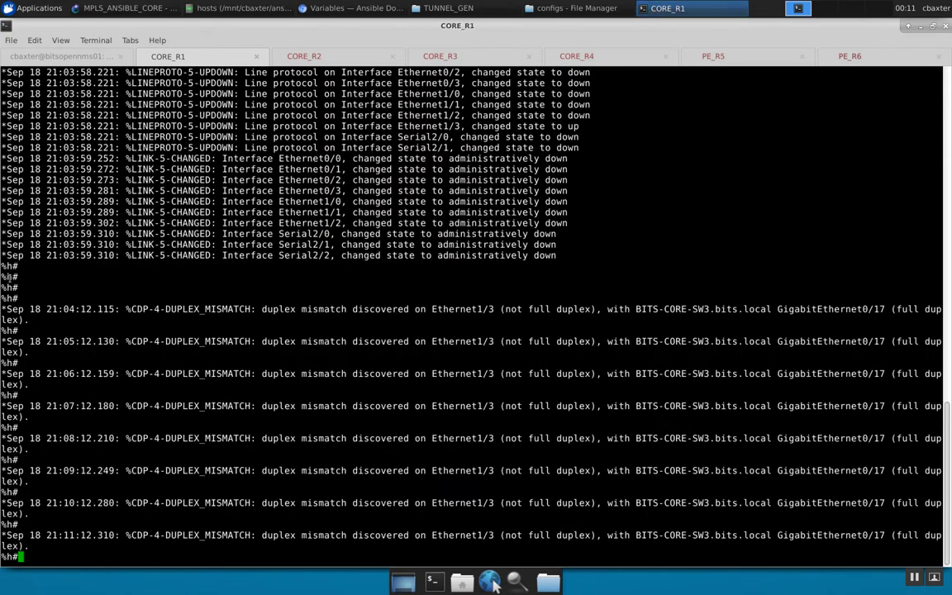
left_click_drag(12, 276, 2, 277)
left_click(309, 57)
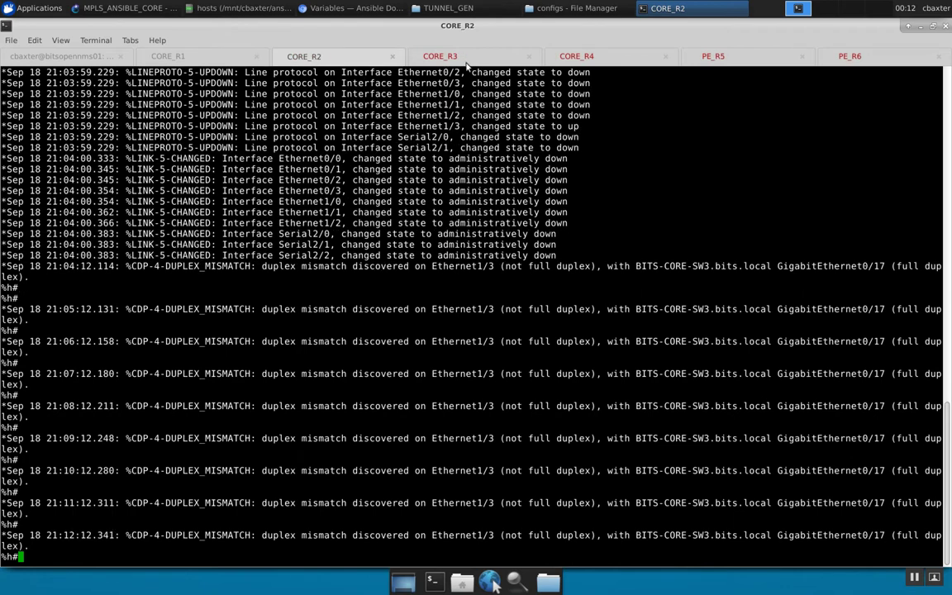
left_click(421, 58)
left_click(582, 62)
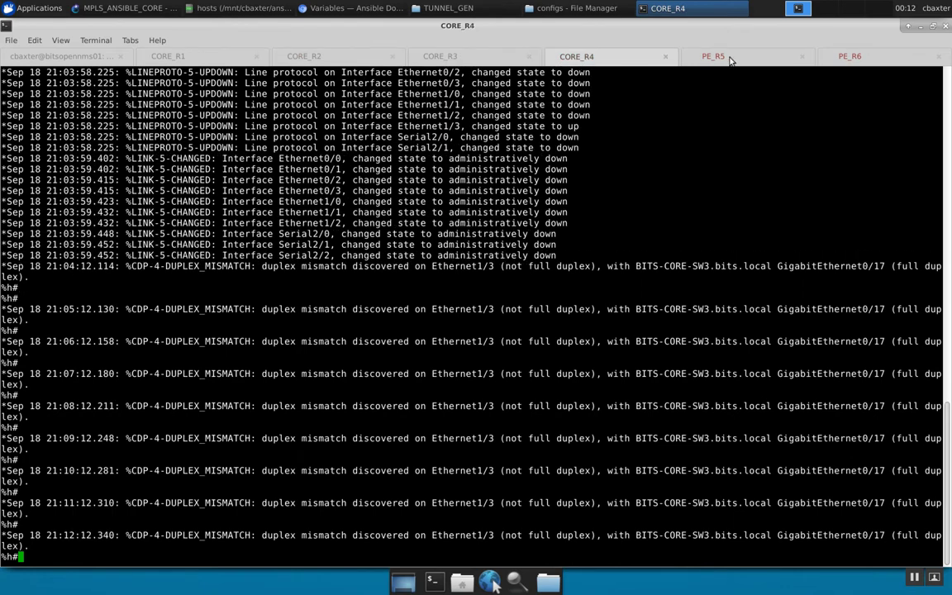
left_click(706, 58)
left_click(853, 60)
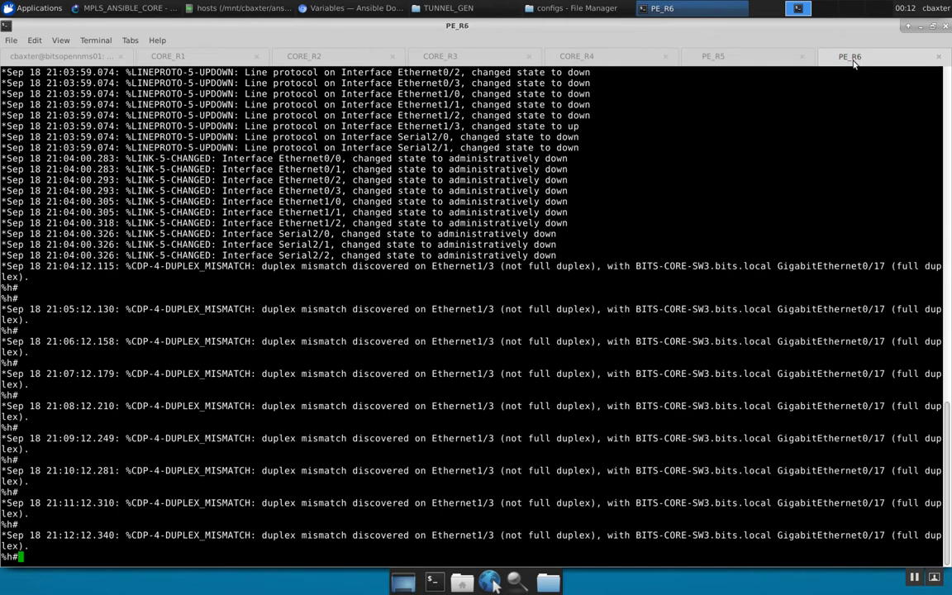
left_click(206, 62)
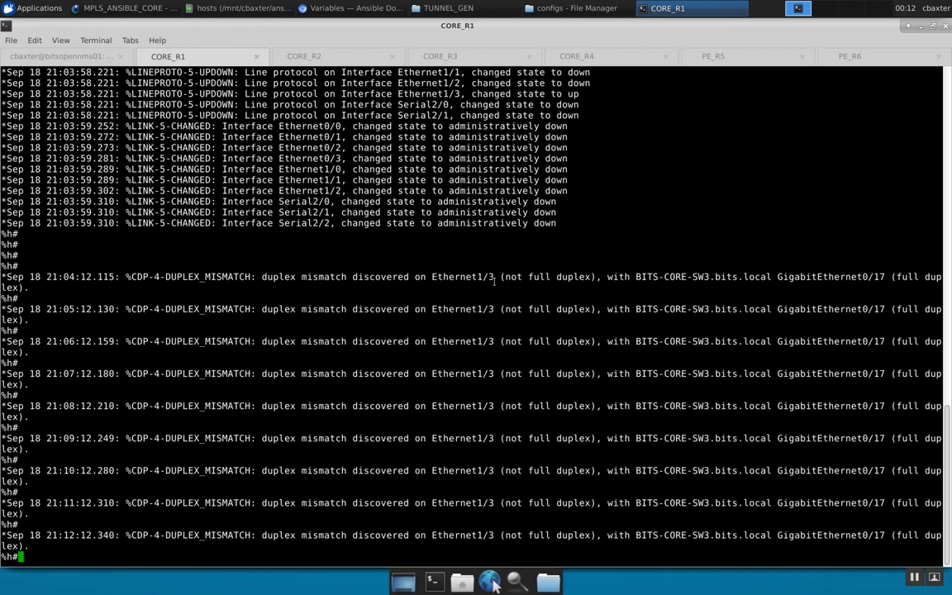
Select Ethernet1/3 in CORE_R1's first duplex-mismatch log line for copying
left_click_drag(506, 281, 432, 279)
left_click(432, 279)
left_click_drag(460, 280, 494, 279)
key("ctrl+c")
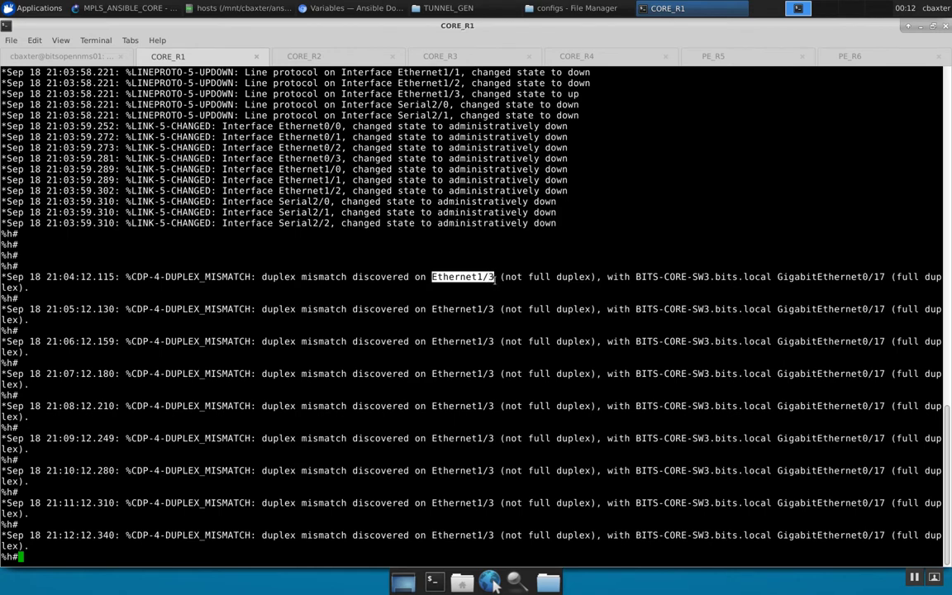
Run 'show run int' with the pasted Ethernet1/3 to view its running config on CORE_R1
type("show run int")
right_click(503, 366)
left_click(529, 416)
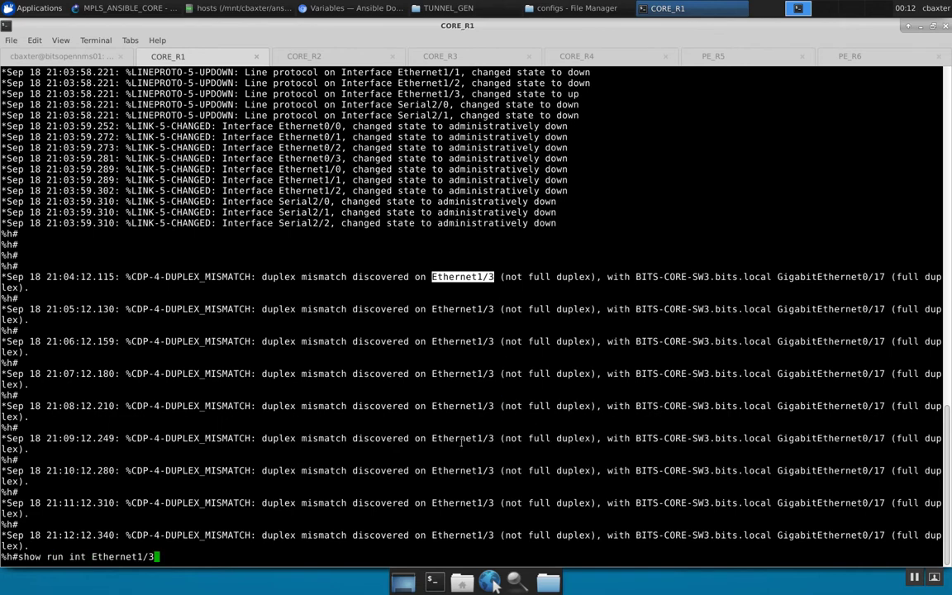
key("Return")
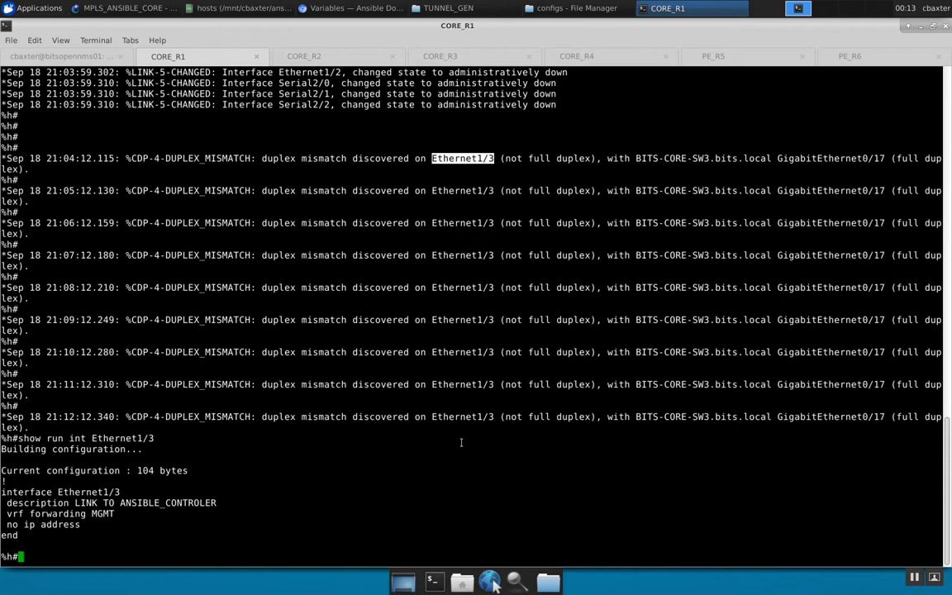
On CORE_R1, assign interface Ethernet1/3 the address 10.0.0.1 255.255.255.0
type("conf")
key("Tab")
type("t")
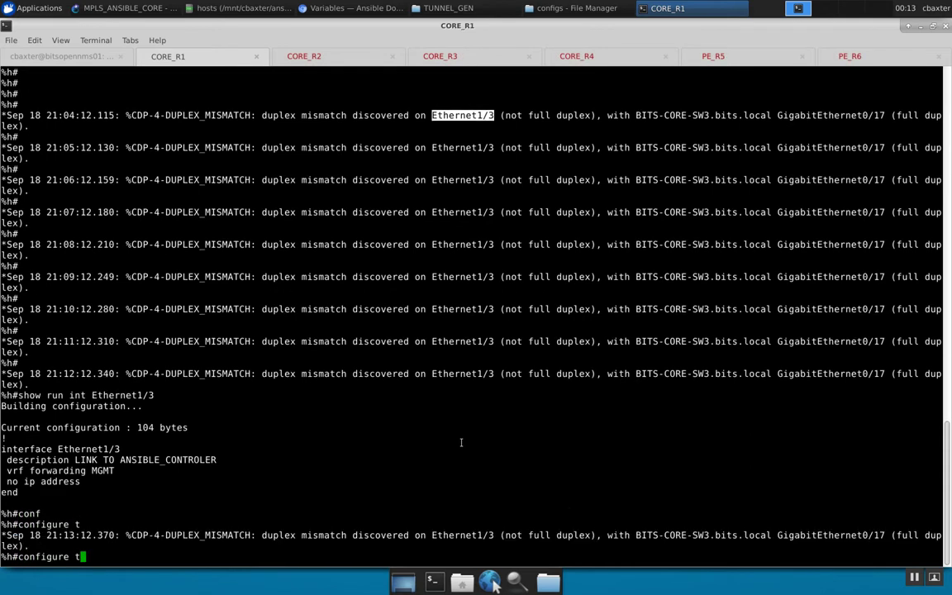
key("Return")
key("Return")
key("Return")
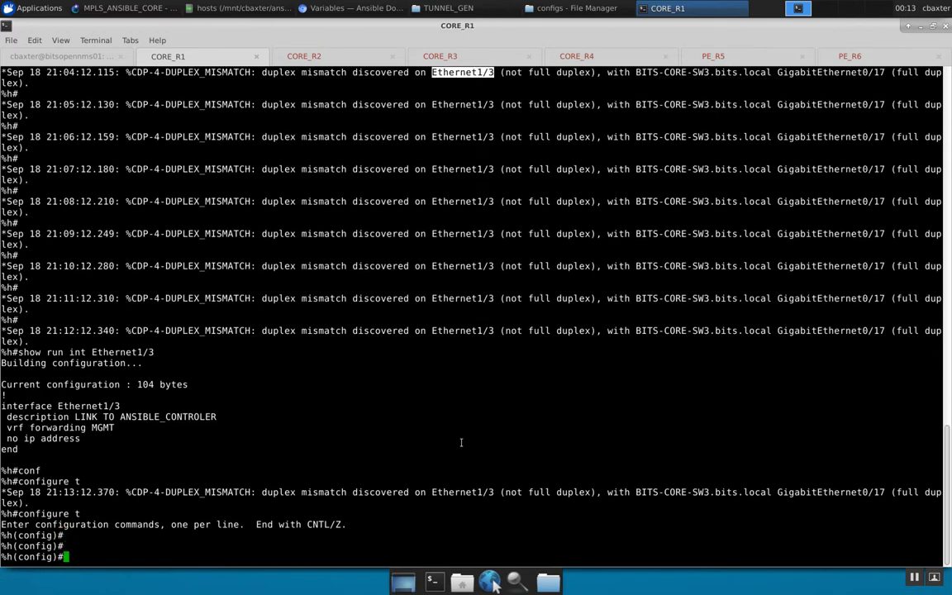
type("int eth1/3")
key("Return")
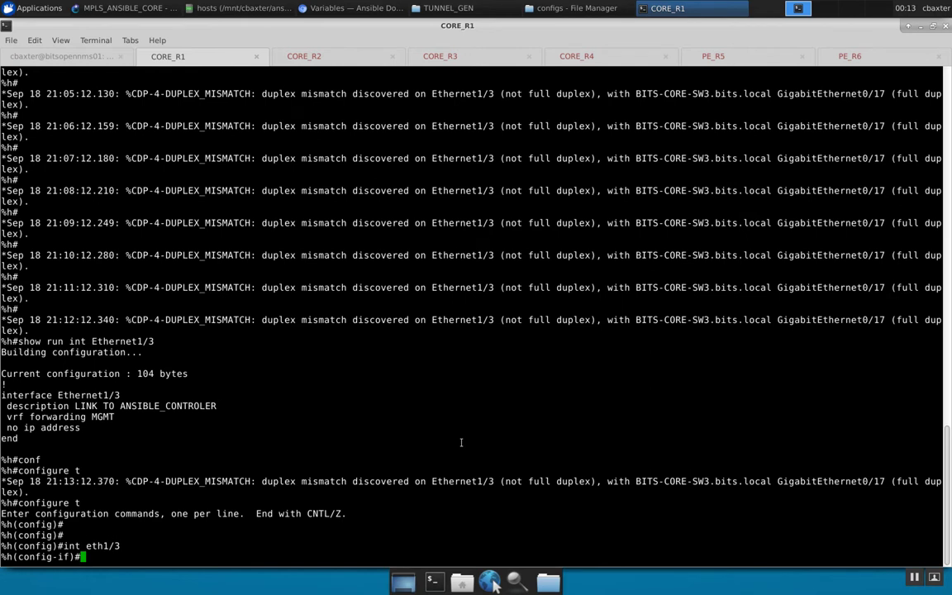
type("ip add")
key("Tab")
type("10.0")
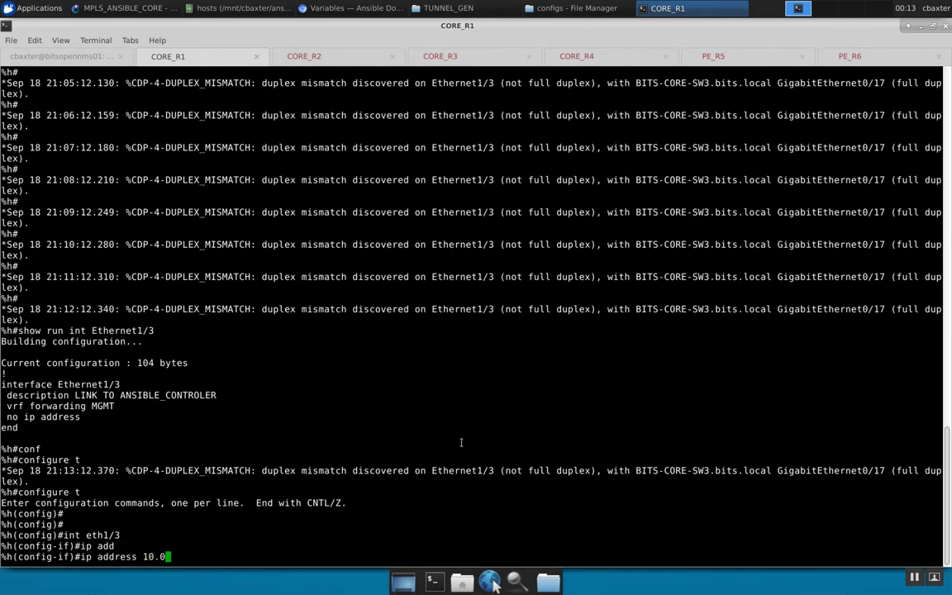
type(".0.1 255.255.255.0")
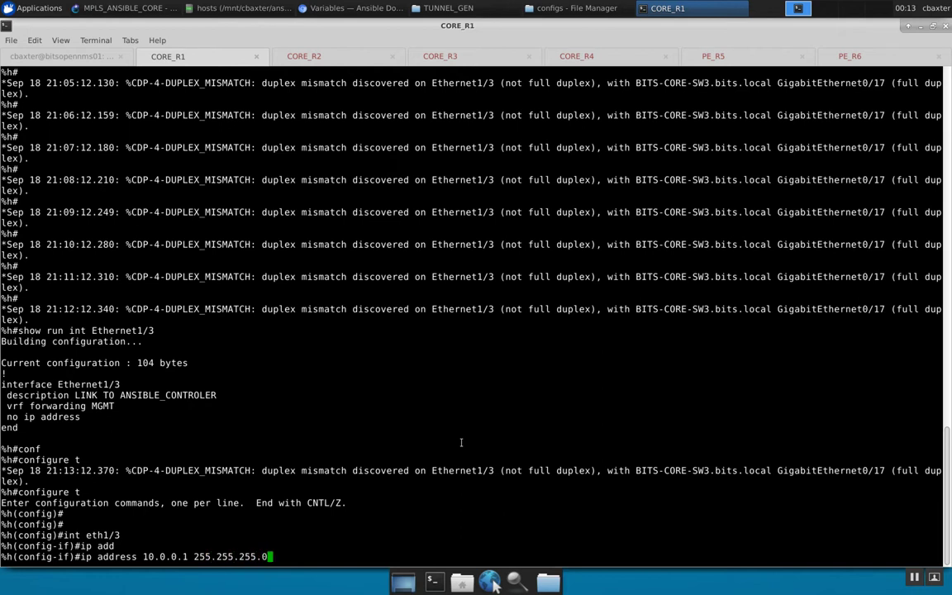
key("Return")
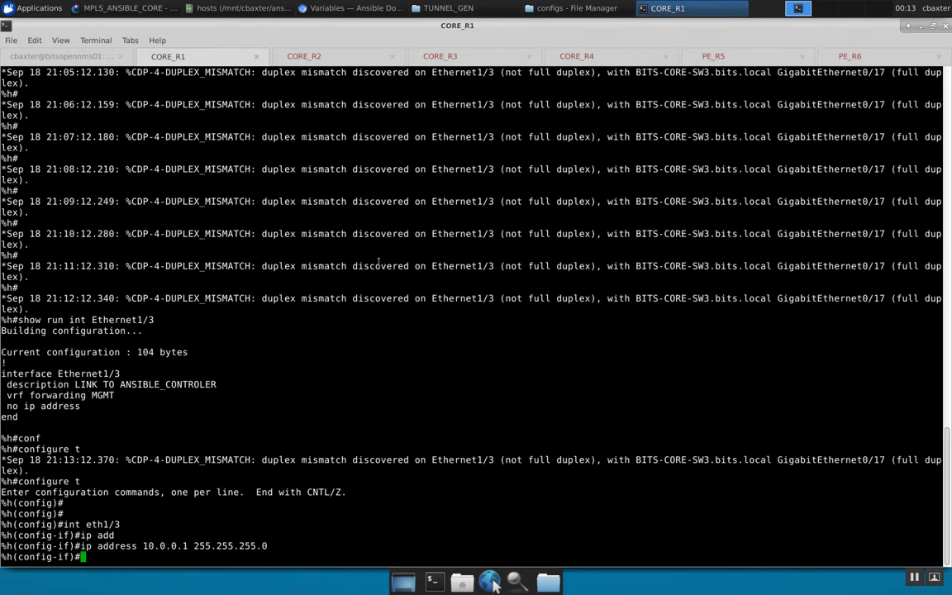
Set CORE_R1's Ethernet1/3 to full duplex
type("dup")
key("Tab")
type("f")
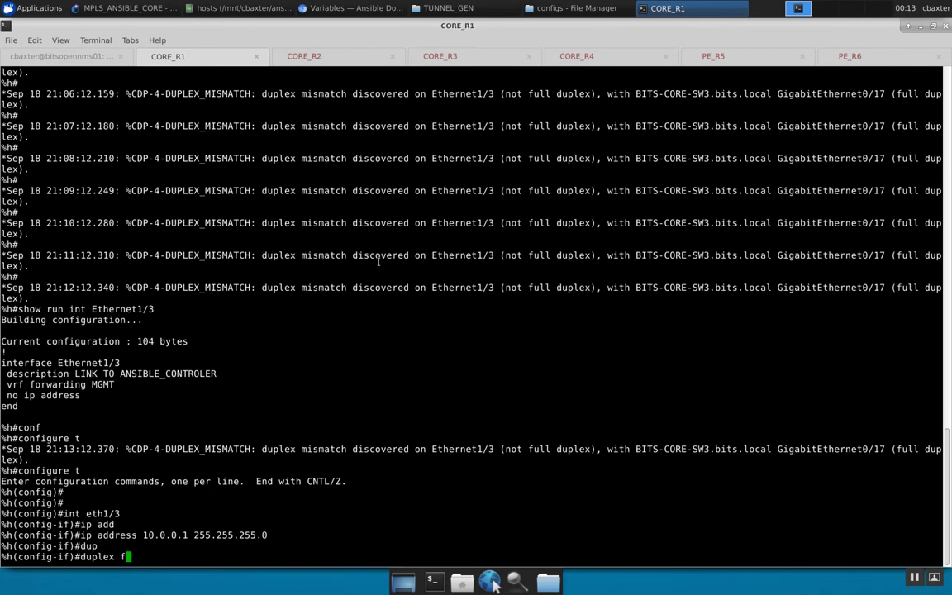
type("u")
key("Tab")
key("Return")
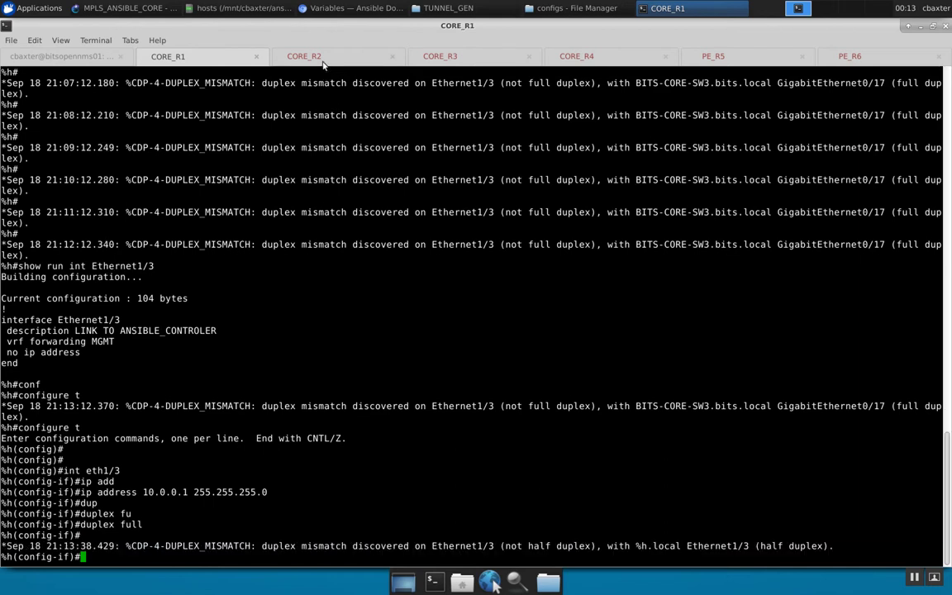
Exit configuration mode and list CDP neighbors, checking the BITS-CORE-SW3.bits.local entry
type("end")
key("Return")
type("show ")
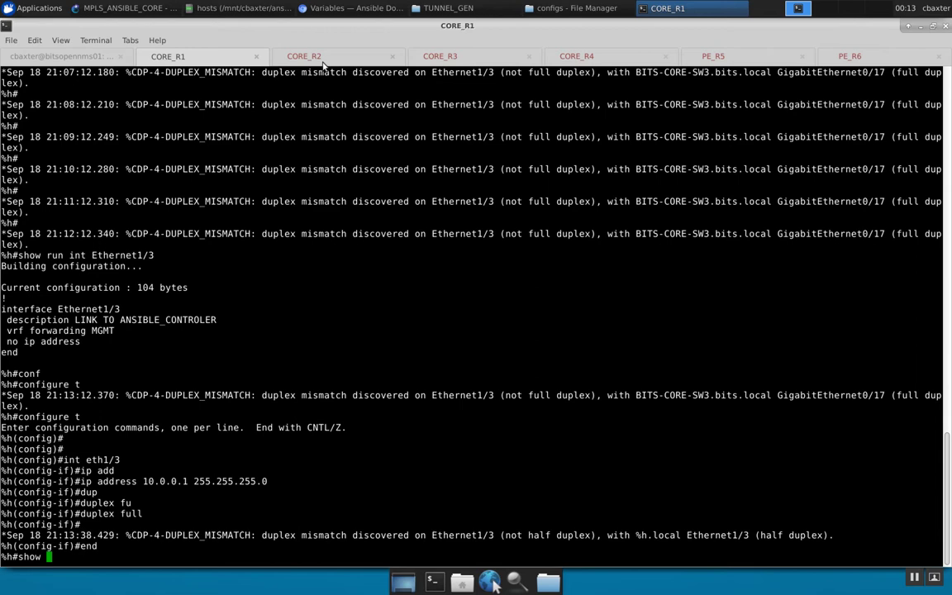
type("cdp nei")
key("Tab")
key("Return")
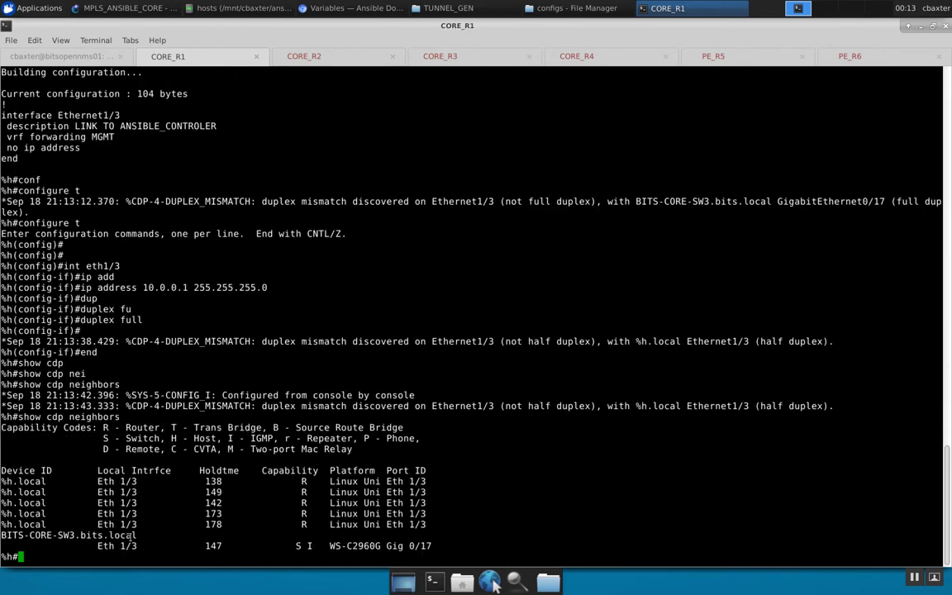
left_click_drag(133, 535, 25, 536)
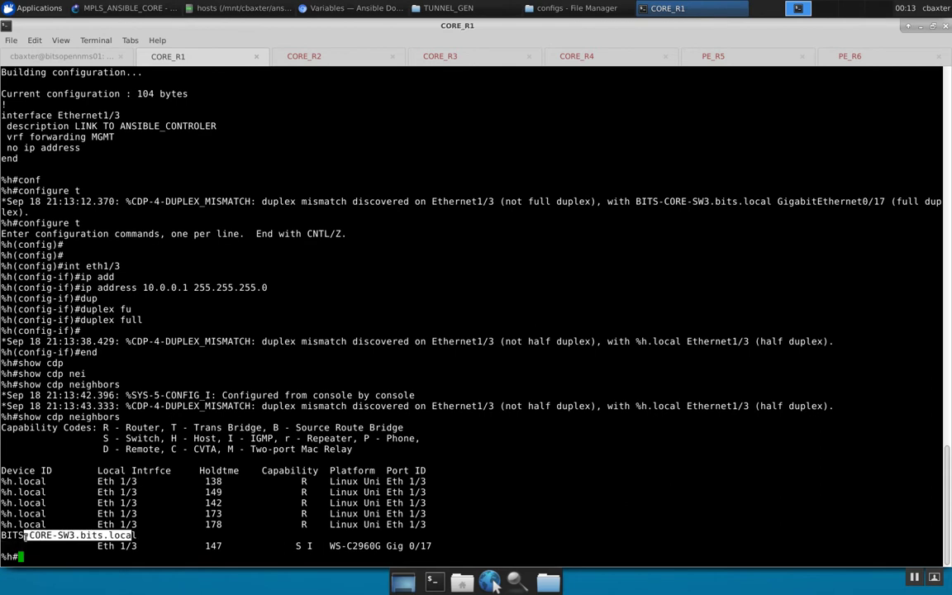
left_click(23, 483)
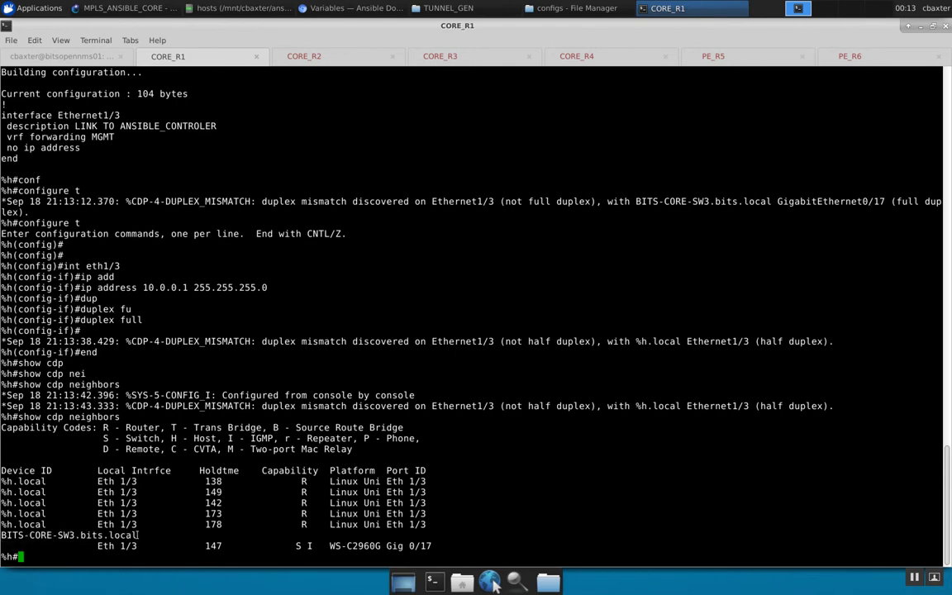
left_click_drag(136, 535, 3, 535)
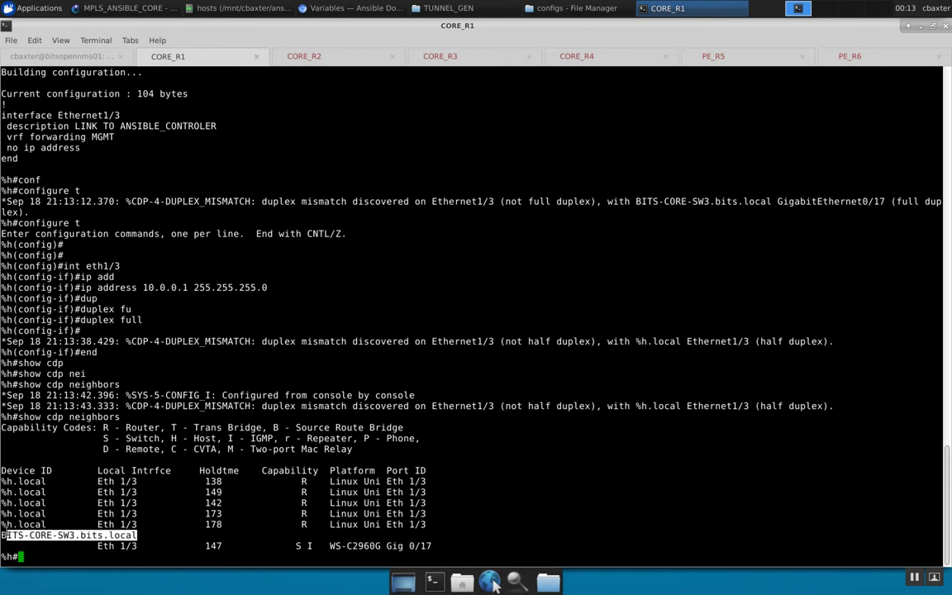
left_click(92, 466)
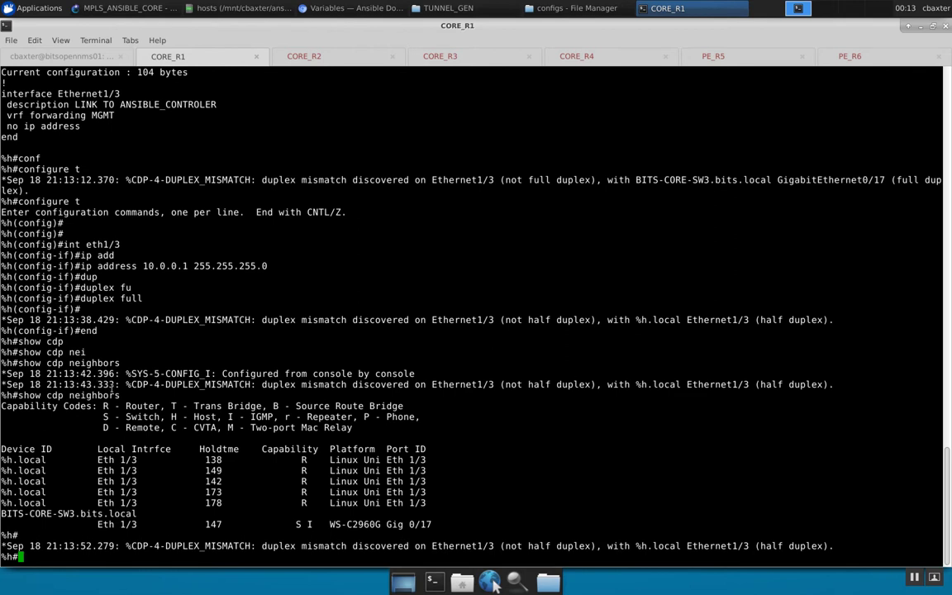
key("Return")
key("Return")
key("Return")
key("Return")
key("Return")
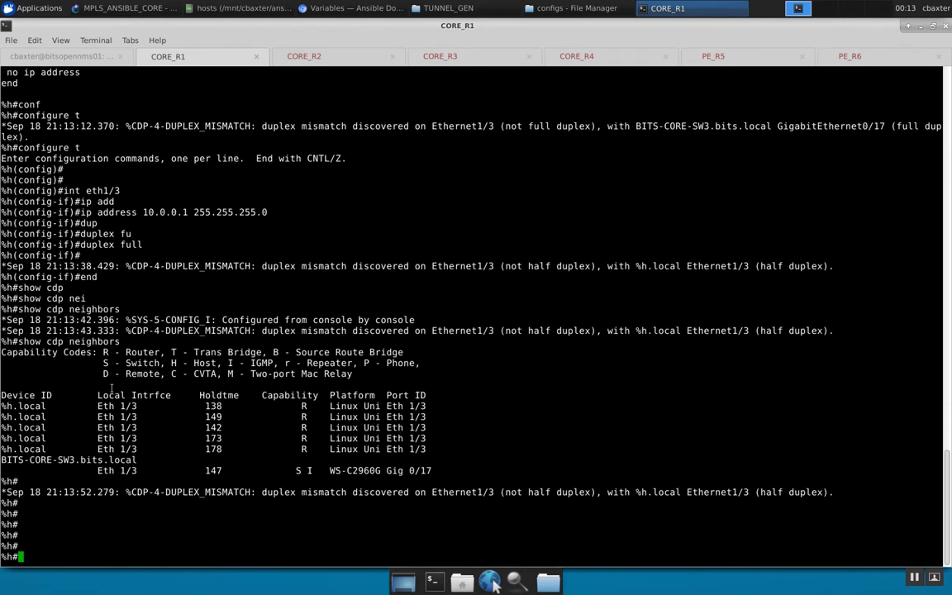
On CORE_R2, enter configuration mode for interface Ethernet1/3
left_click(325, 56)
type("conf")
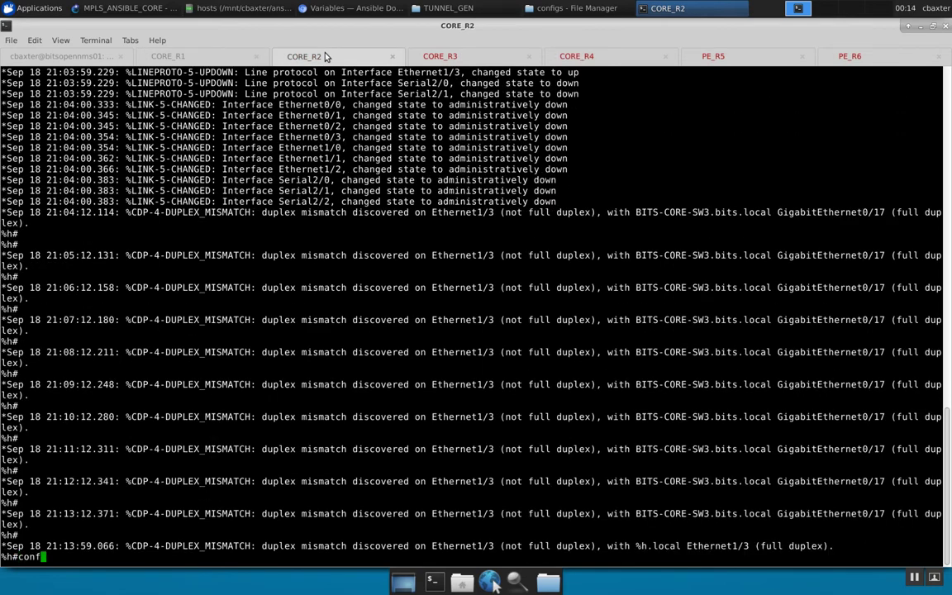
key("Tab")
type("t")
key("Return")
type("int eth")
key("Tab")
type("1/")
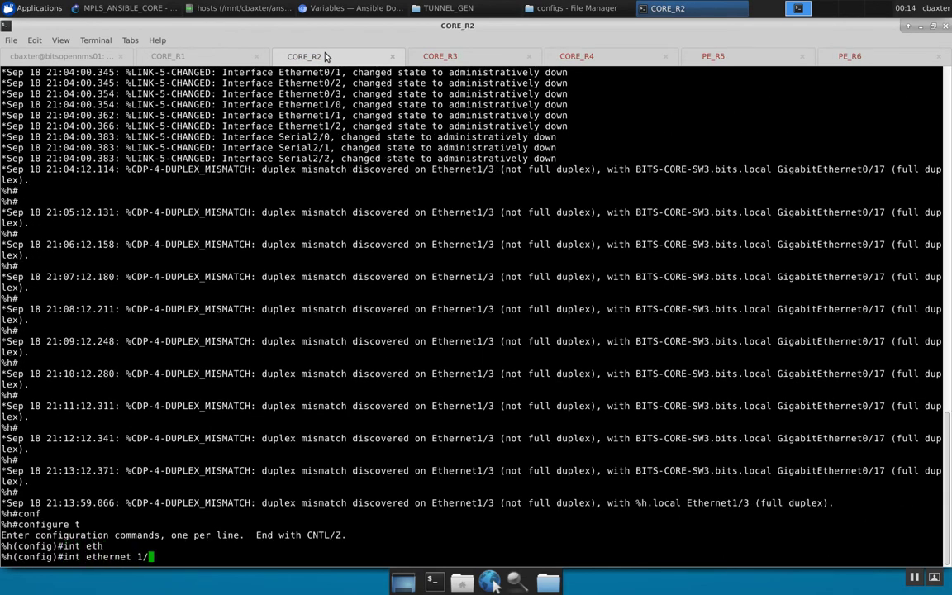
type("3")
key("Return")
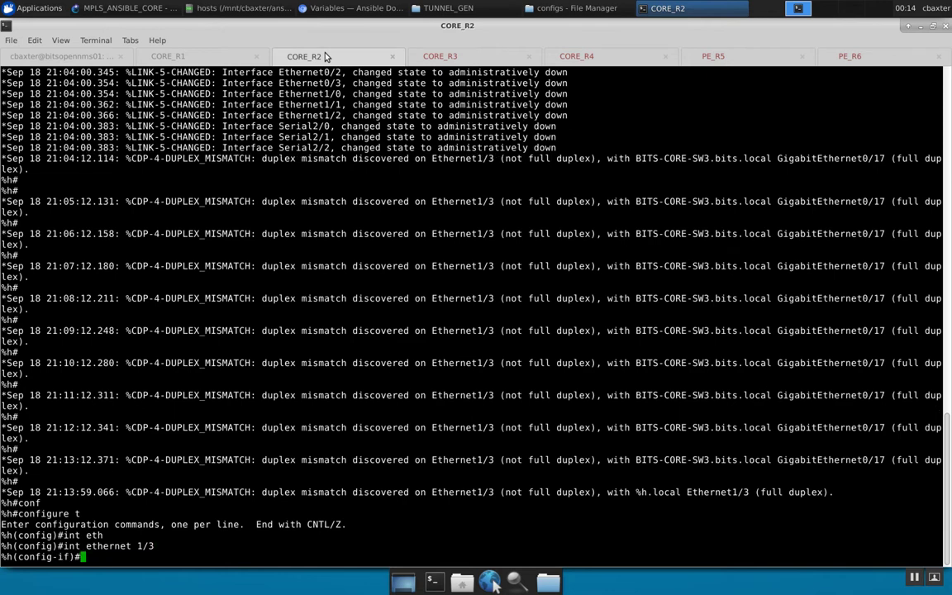
Give CORE_R2's Ethernet1/3 address 10.0.0.2 255.255.255.0 and full duplex
type("ip  add")
key("Tab")
type("1")
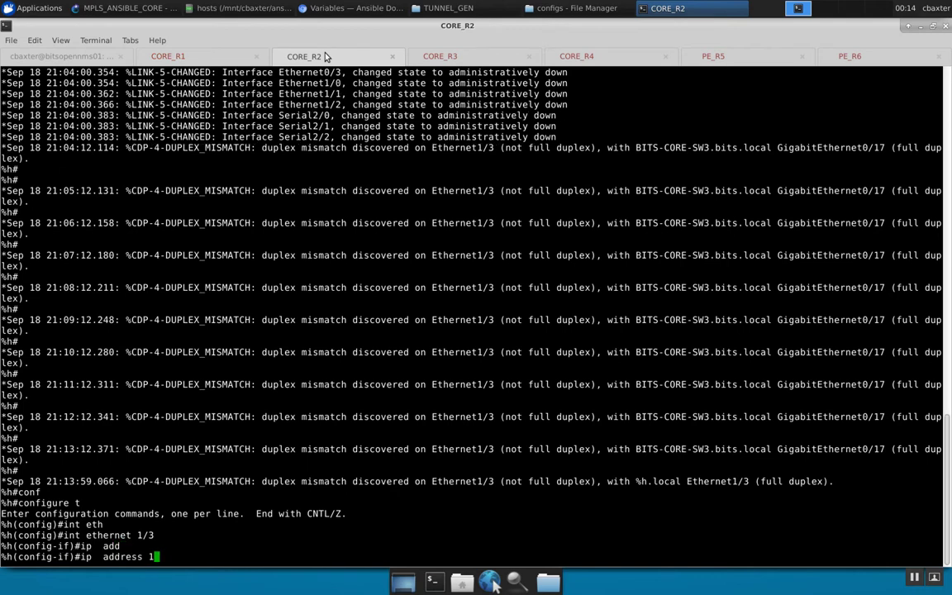
type("0.0.0.2 255.255.255.0")
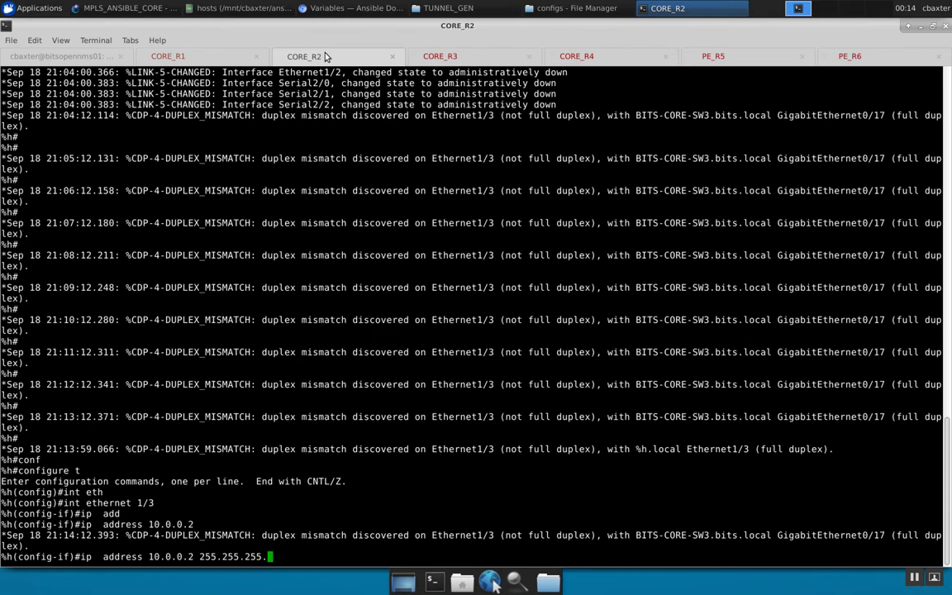
key("Return")
type("du")
key("Tab")
type("fu")
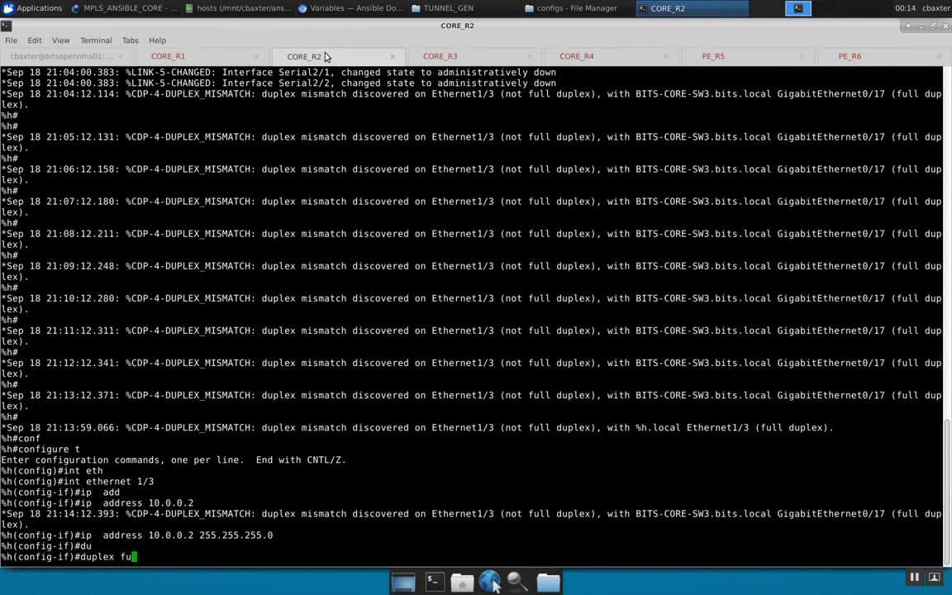
key("Tab")
key("Return")
On CORE_R3, enter configuration mode for interface Ethernet1/3
left_click(463, 56)
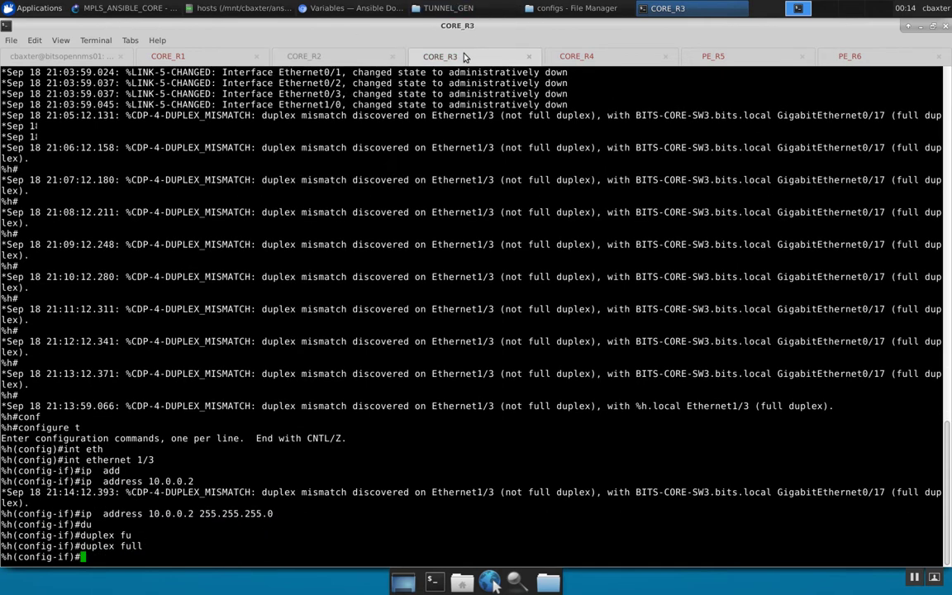
type("conf")
key("Tab")
type("t")
key("Return")
type("int eth")
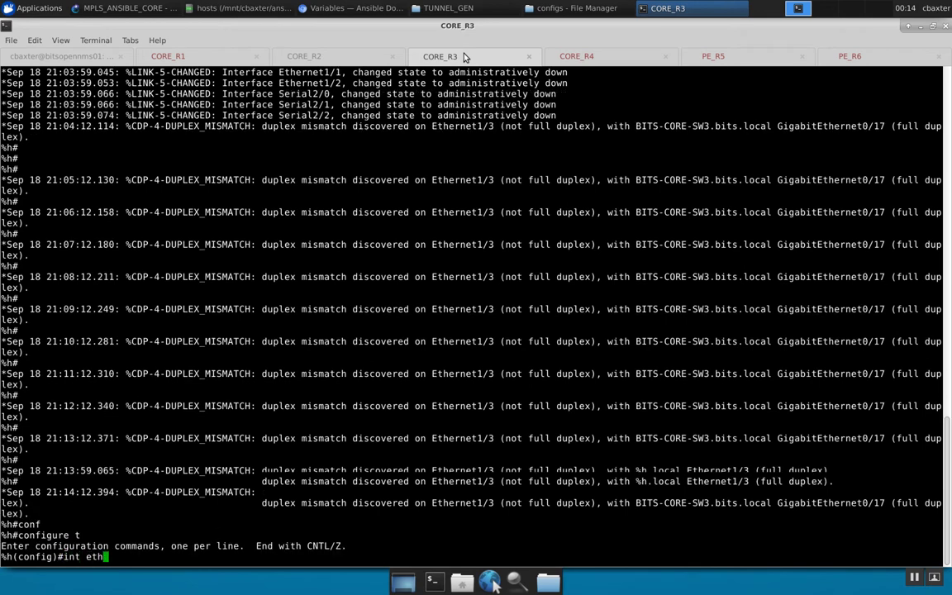
key("Tab")
type("1/3")
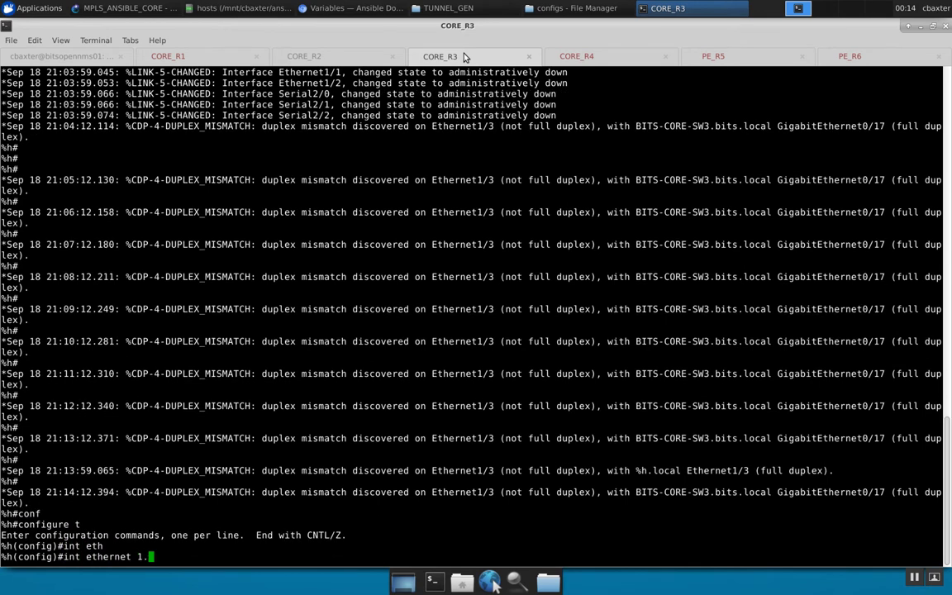
key("Return")
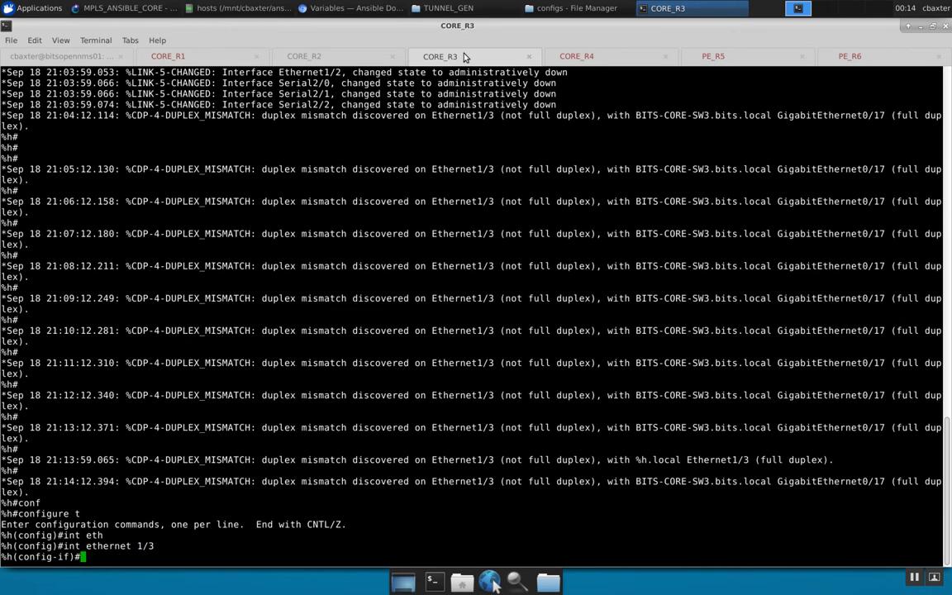
Set CORE_R3's Ethernet1/3 address to 10.0.0.3 255.255.255.0, correcting the malformed mask
type("ip add")
key("Tab")
type("1")
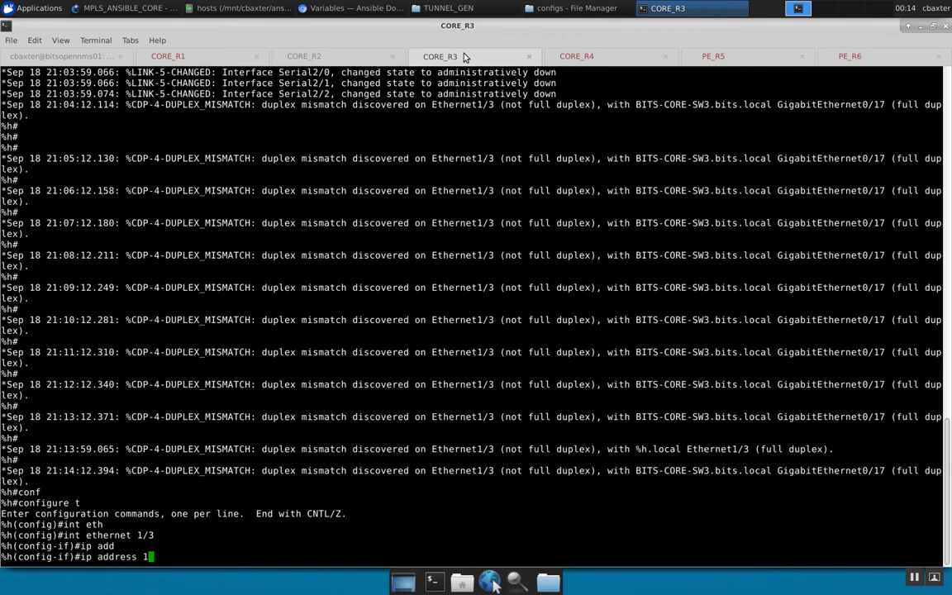
type("0.0.0.3 255.255.255")
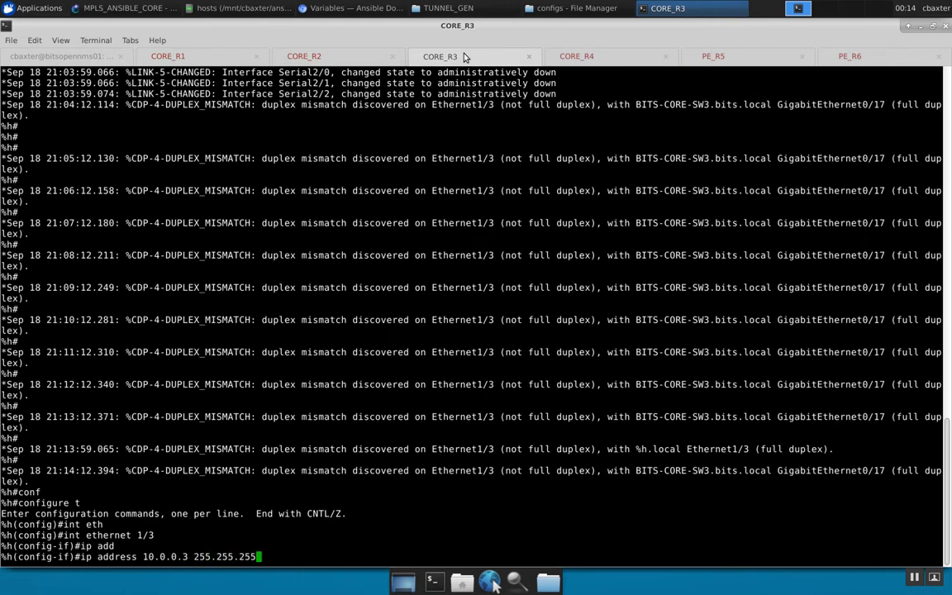
type(".255.0")
key("Return")
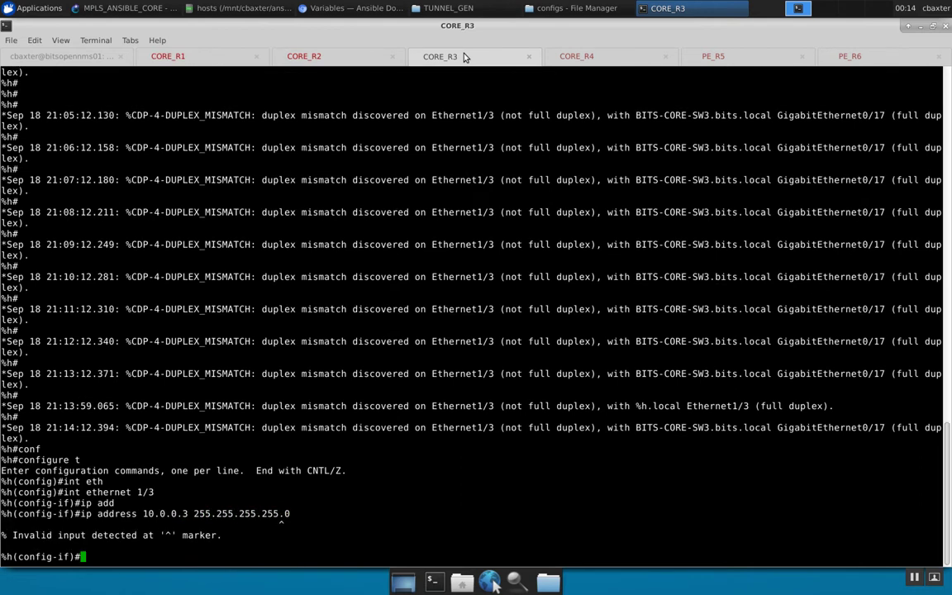
key("Up")
key("Up")
key("Down")
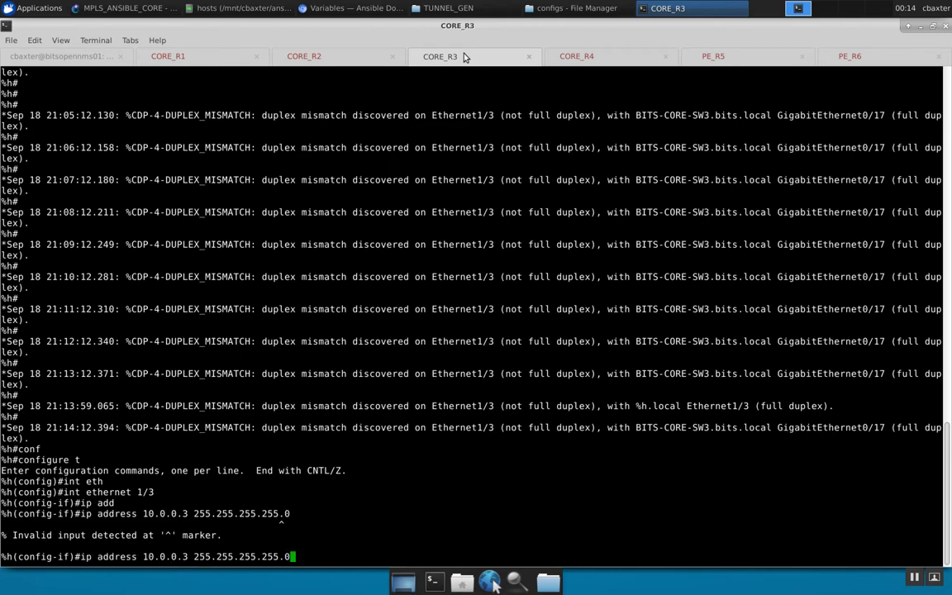
key("Left")
key("BackSpace")
key("BackSpace")
key("BackSpace")
key("BackSpace")
key("Return")
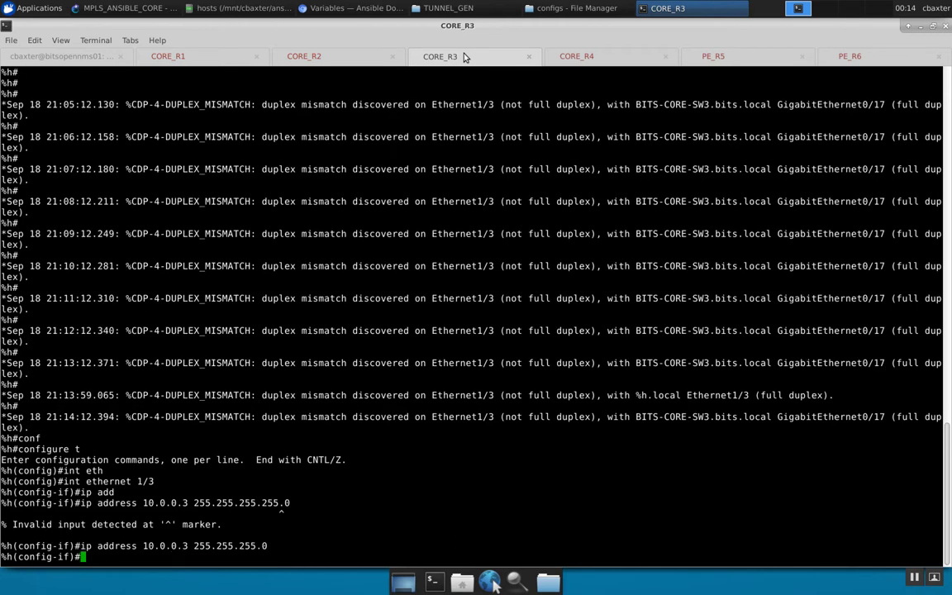
Set CORE_R3's Ethernet1/3 to full duplex
type("du")
key("Tab")
type("fu")
key("Tab")
key("Return")
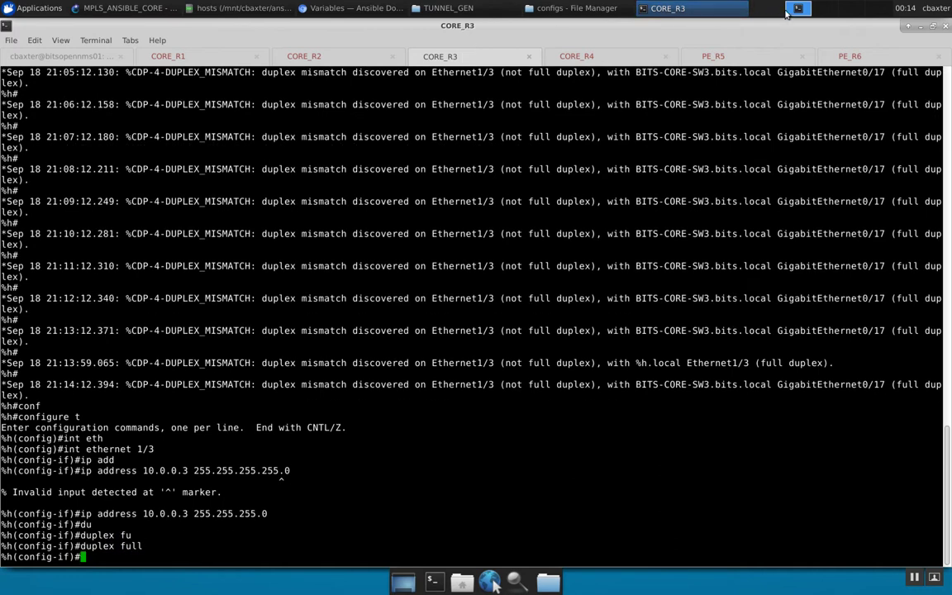
On CORE_R4, enter configuration mode for interface Ethernet1/3
left_click(579, 56)
type("conf")
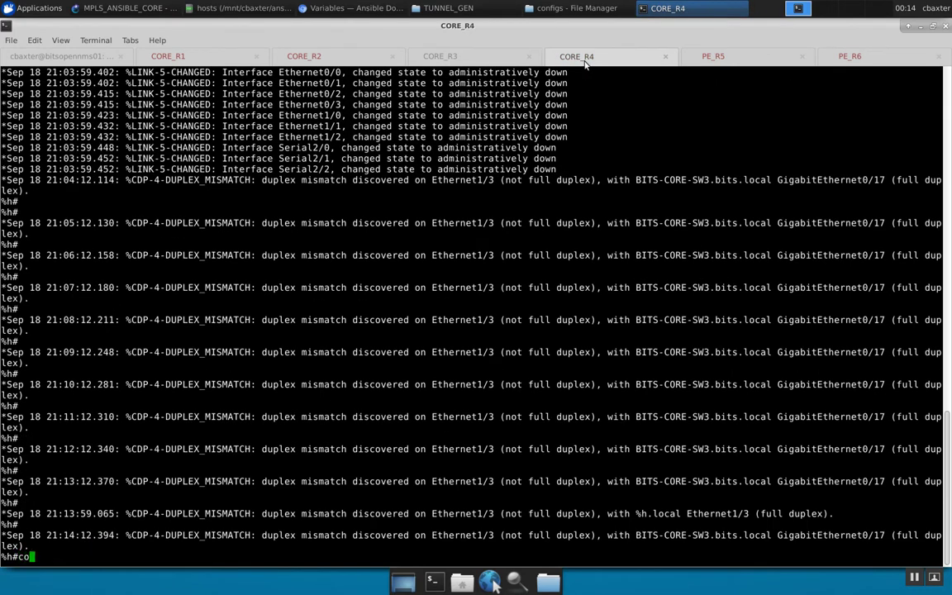
key("Tab")
type("t")
key("Return")
type("int eth")
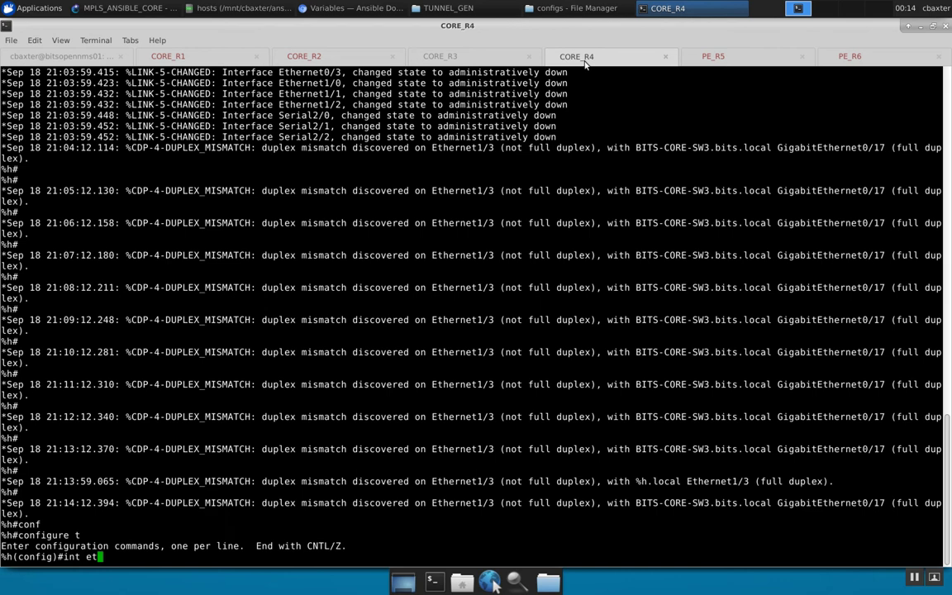
key("Tab")
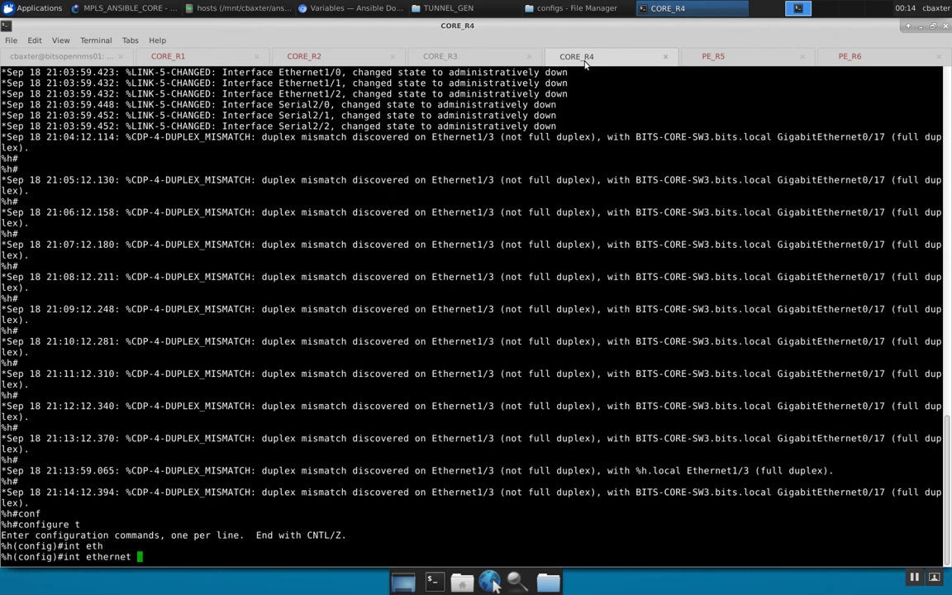
type("0/0")
key("BackSpace")
key("BackSpace")
key("BackSpace")
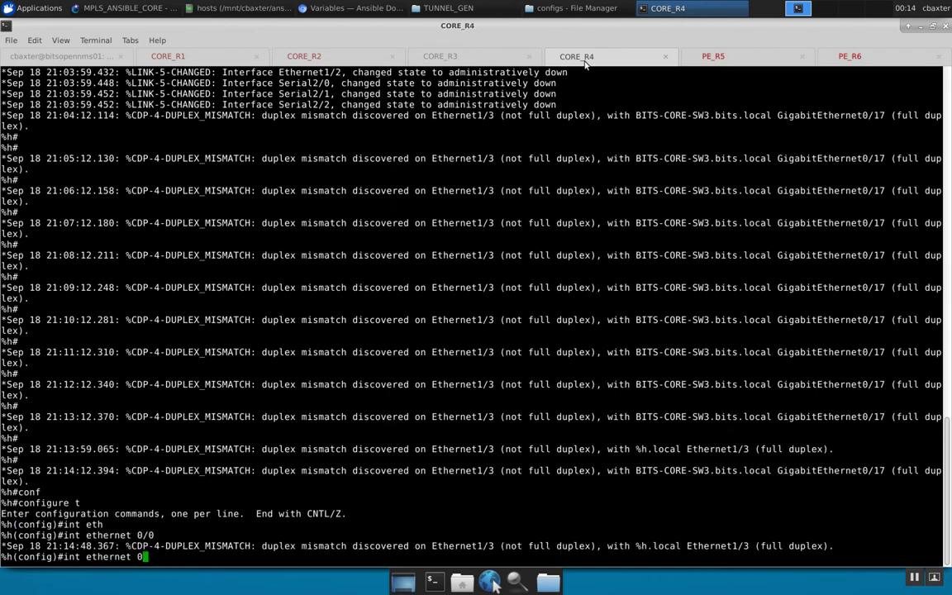
type("1/3")
key("Return")
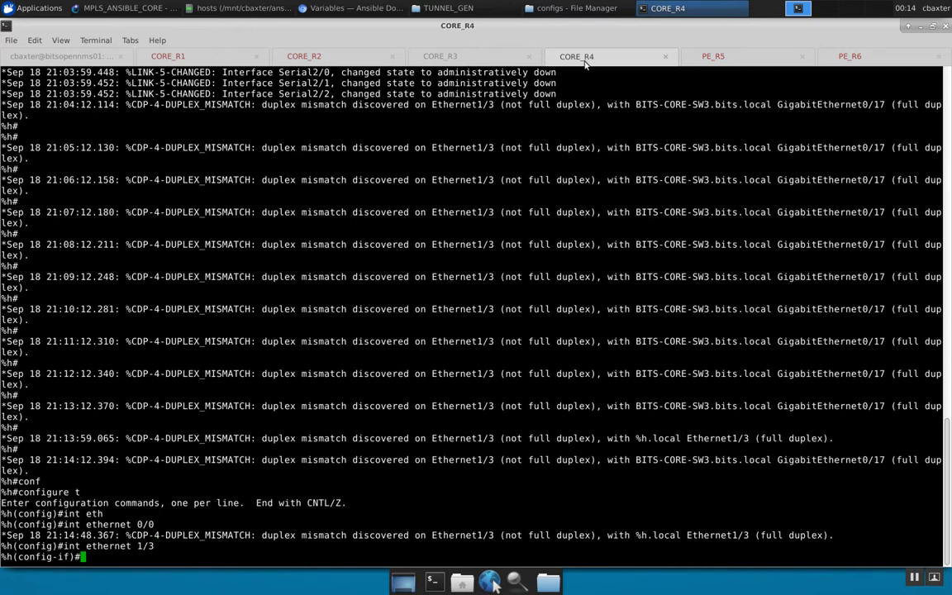
Assign CORE_R4's Ethernet1/3 the address 10.0.0.4 255.255.255.0
type("ip add")
key("Tab")
type("10.0.")
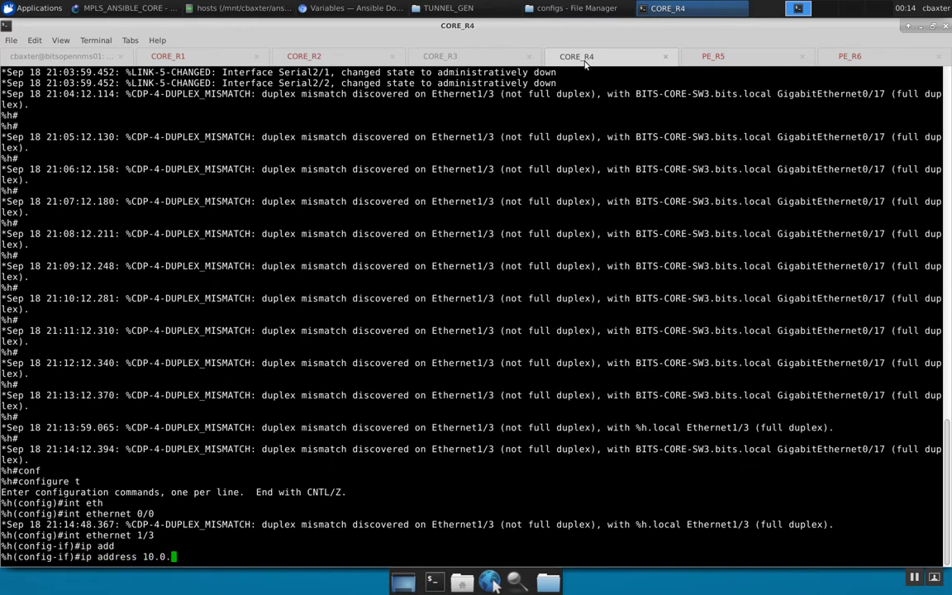
type("0.4 255.2552.55.0")
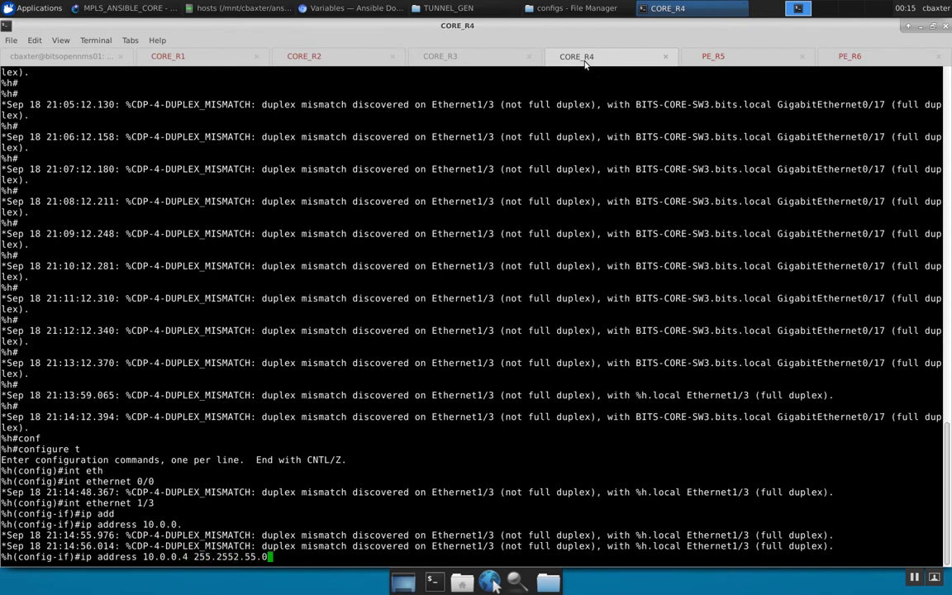
key("BackSpace")
key("BackSpace")
key("BackSpace")
key("BackSpace")
key("BackSpace")
type(".255.255.")
key("BackSpace")
key("BackSpace")
key("BackSpace")
key("BackSpace")
type("0")
key("Return")
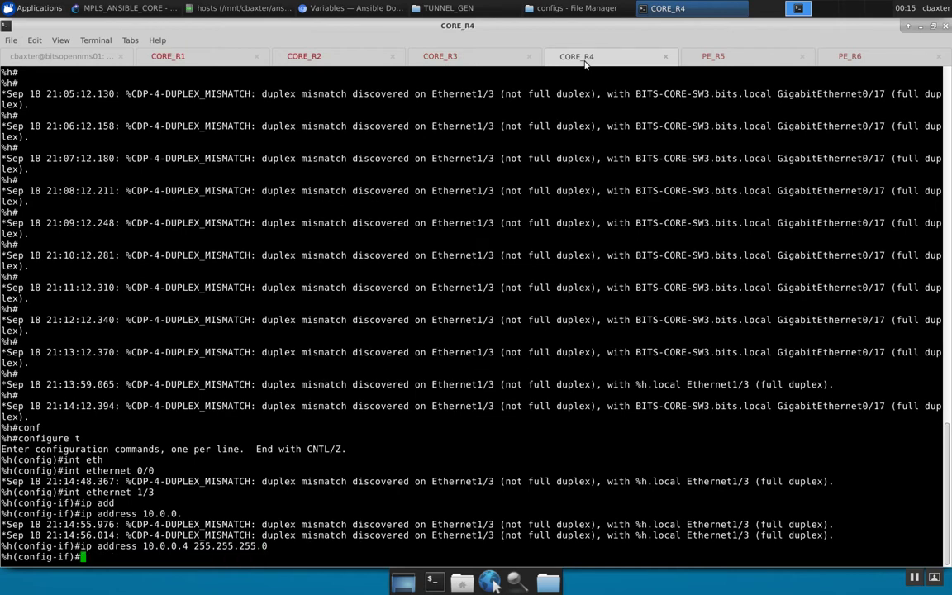
Set CORE_R4's Ethernet1/3 to full duplex
type("du")
key("Tab")
type("fu")
key("Tab")
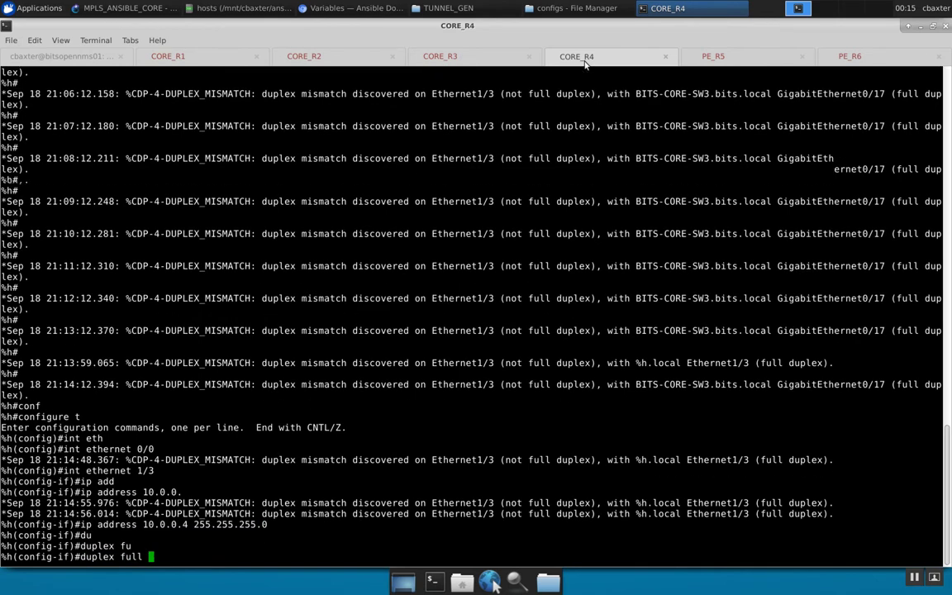
key("Return")
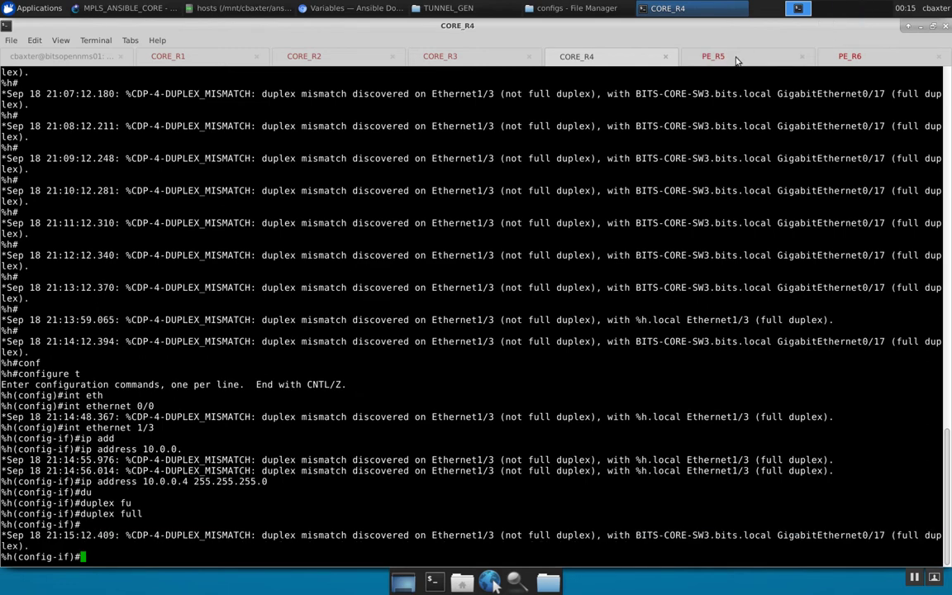
On PE_R5, enter configuration mode for interface Ethernet1/3
left_click(738, 61)
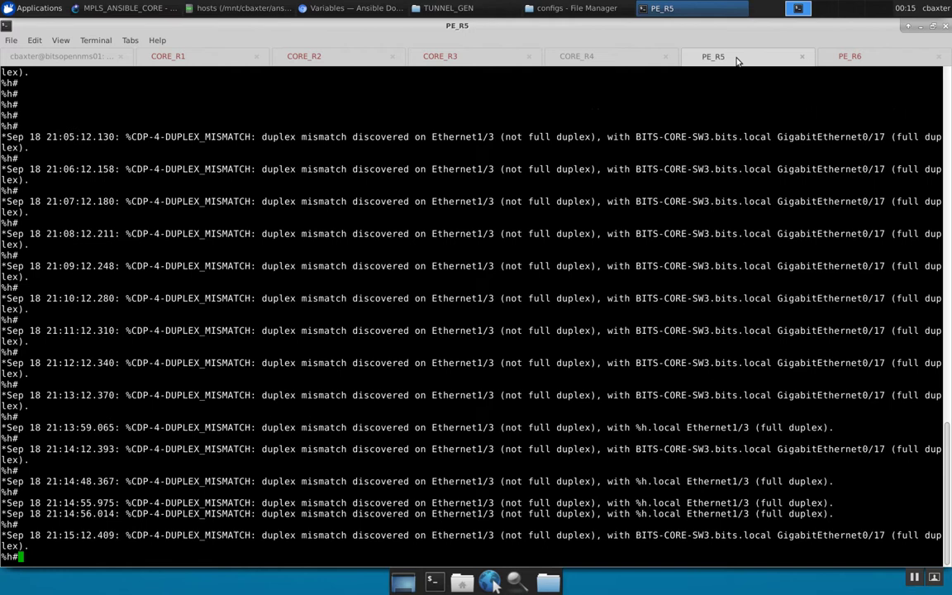
type("conf")
key("Tab")
type("t")
key("Return")
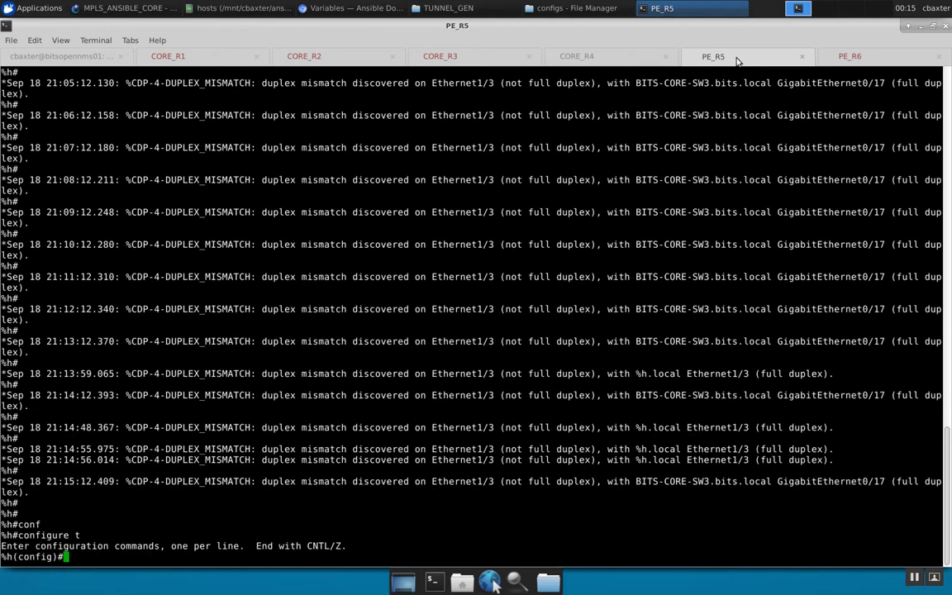
type("int eth")
key("Tab")
type("1/3")
key("Return")
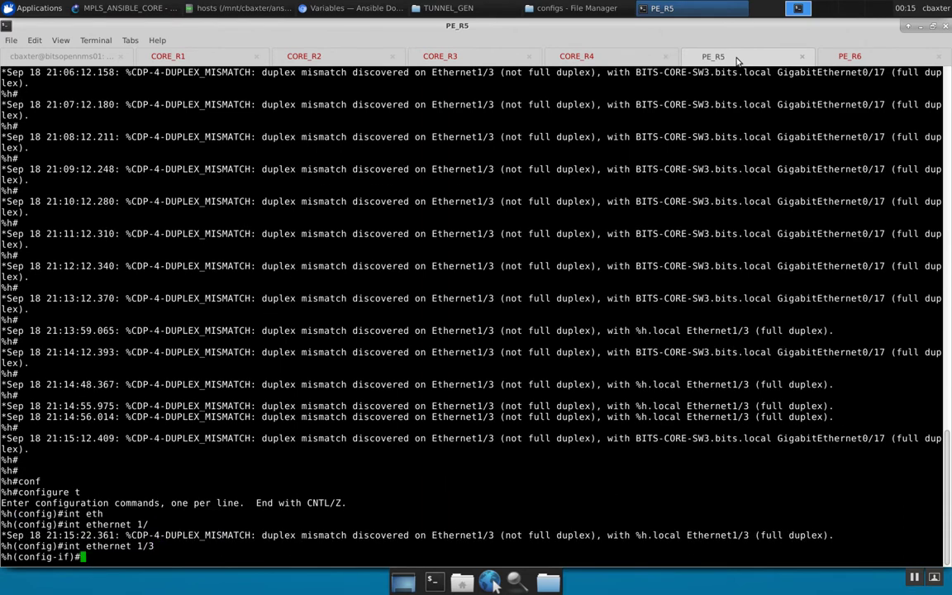
Assign PE_R5's Ethernet1/3 address 10.0.0.5 255.255.255.0, fixing the rejected malformed mask
type("ip ad")
key("Tab")
type("d")
key("Tab")
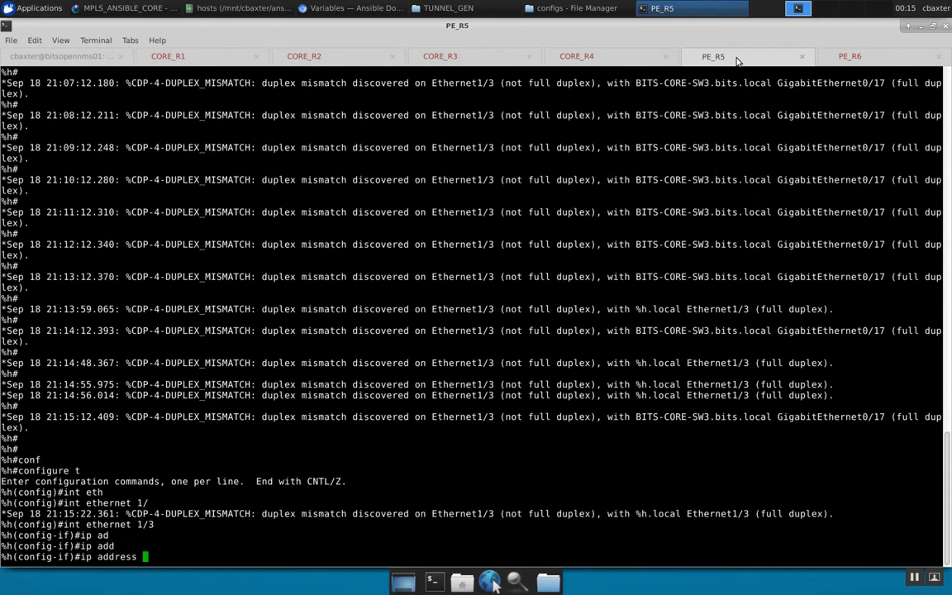
type("10.0.0.5 255.255.255.")
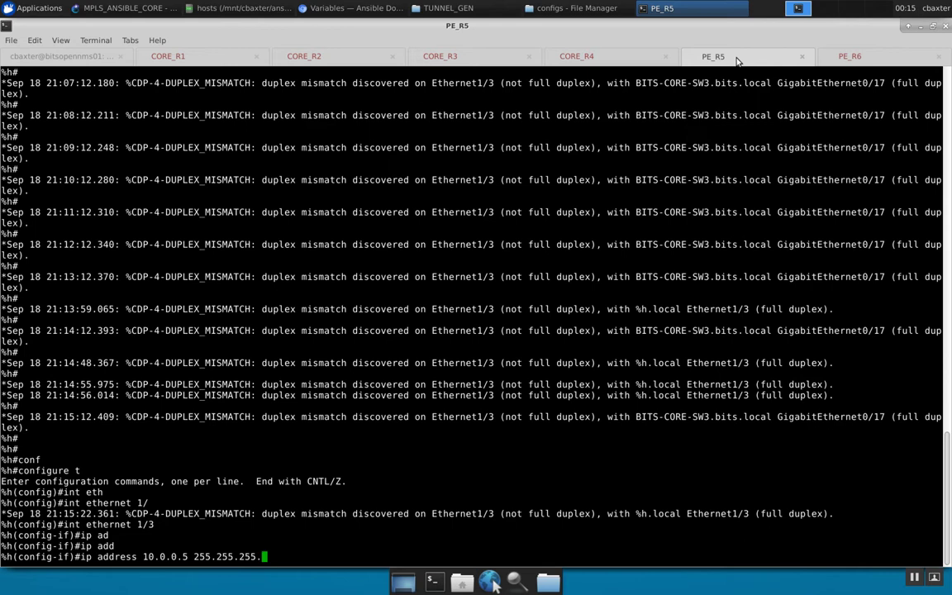
type("255.0")
key("Return")
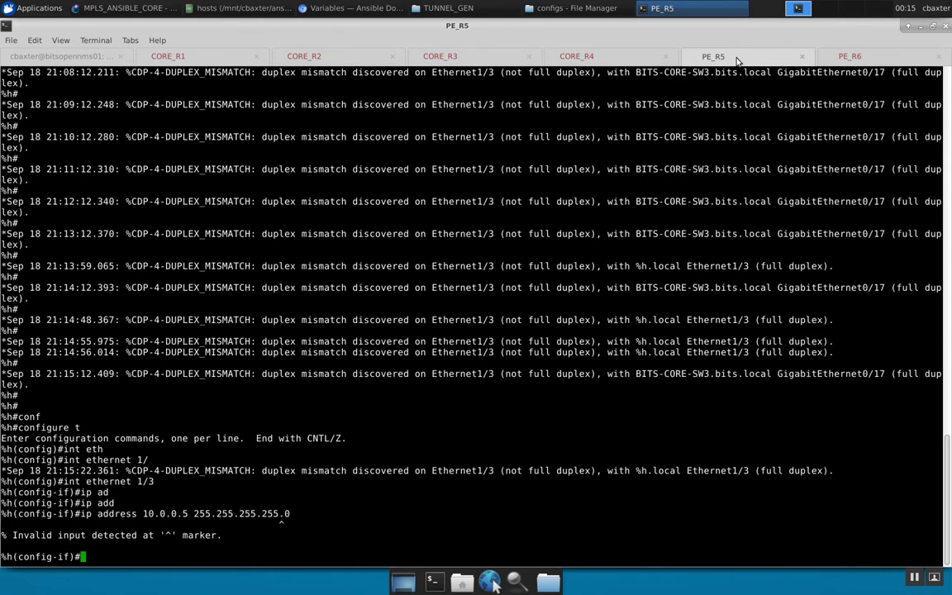
key("Up")
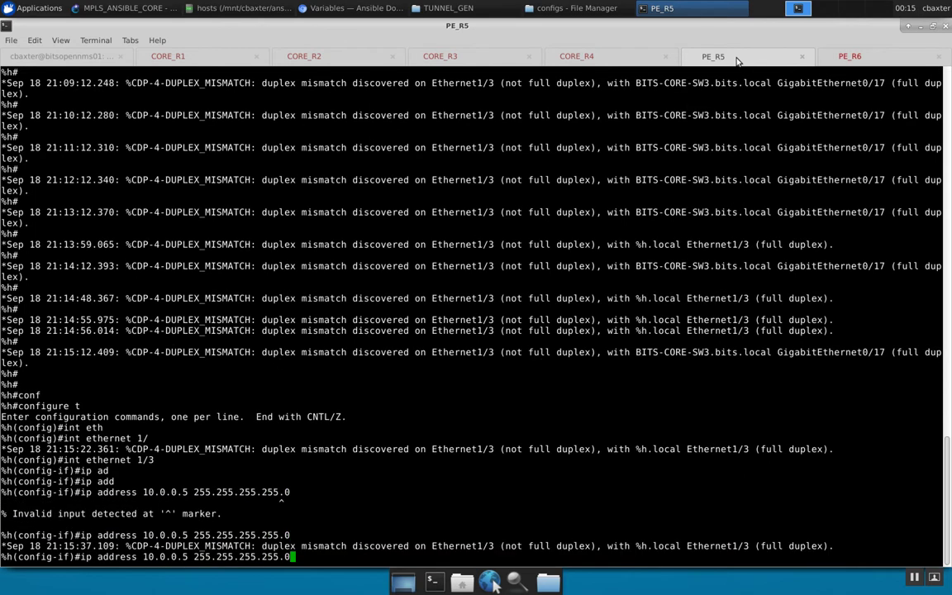
key("Left")
key("Left")
key("Left")
key("BackSpace")
key("Delete")
key("BackSpace")
key("BackSpace")
type(".")
key("Return")
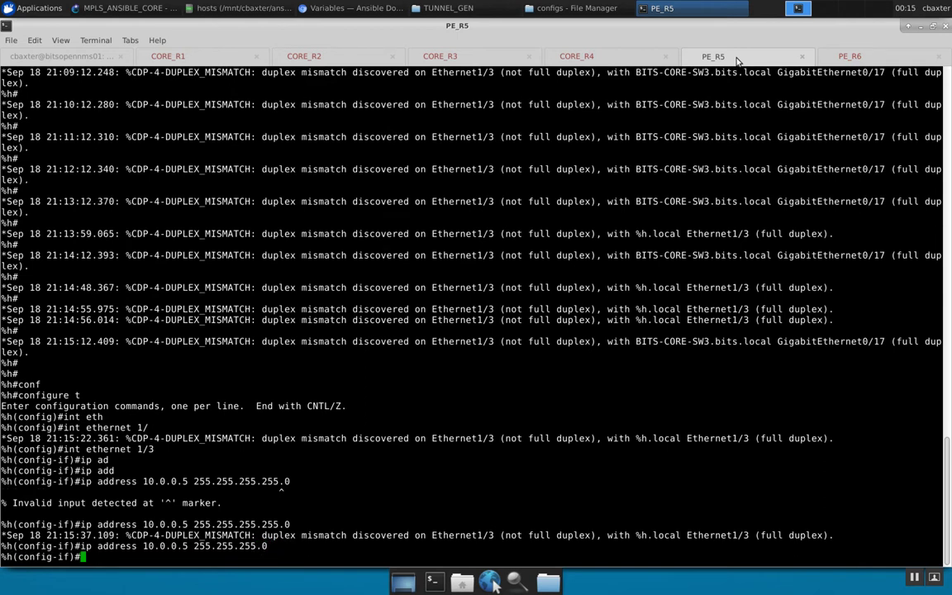
Set PE_R5's Ethernet1/3 to full duplex
type("du")
key("Tab")
type("fu")
key("Tab")
key("Return")
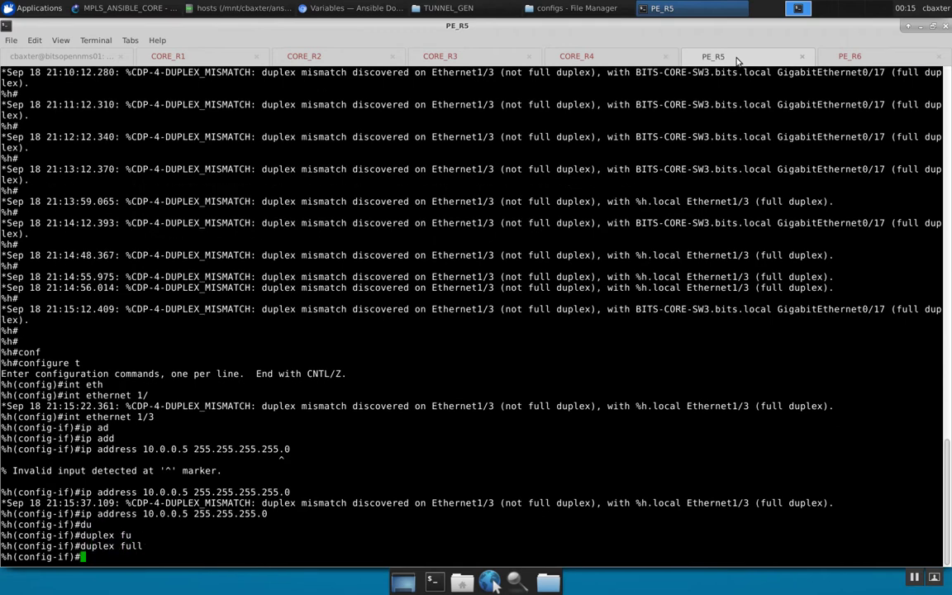
On PE_R6, enter global configuration and select interface Ethernet1/3
left_click(870, 55)
key("Return")
key("Return")
key("Return")
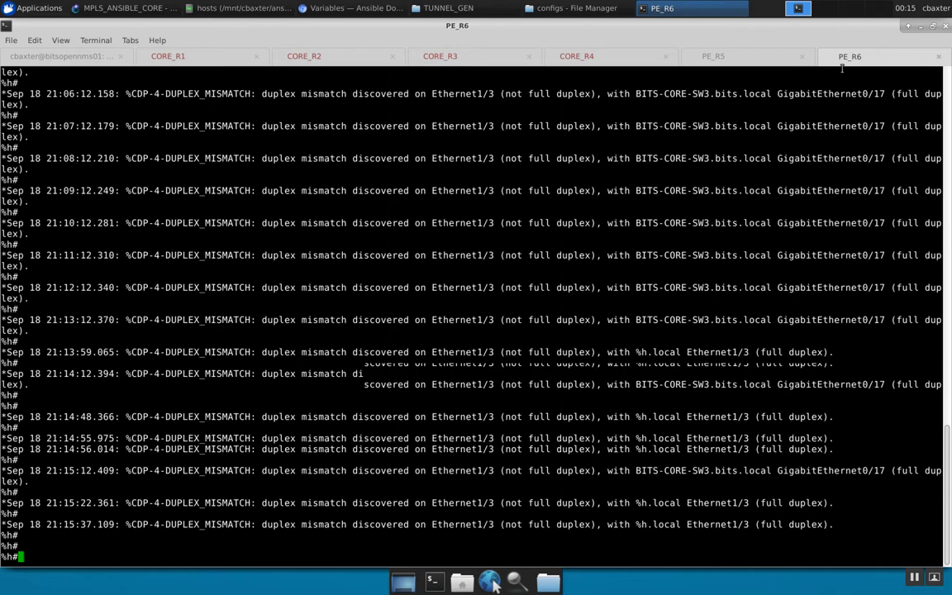
type("conf")
key("Tab")
type("t")
key("Return")
type("inteth1/3")
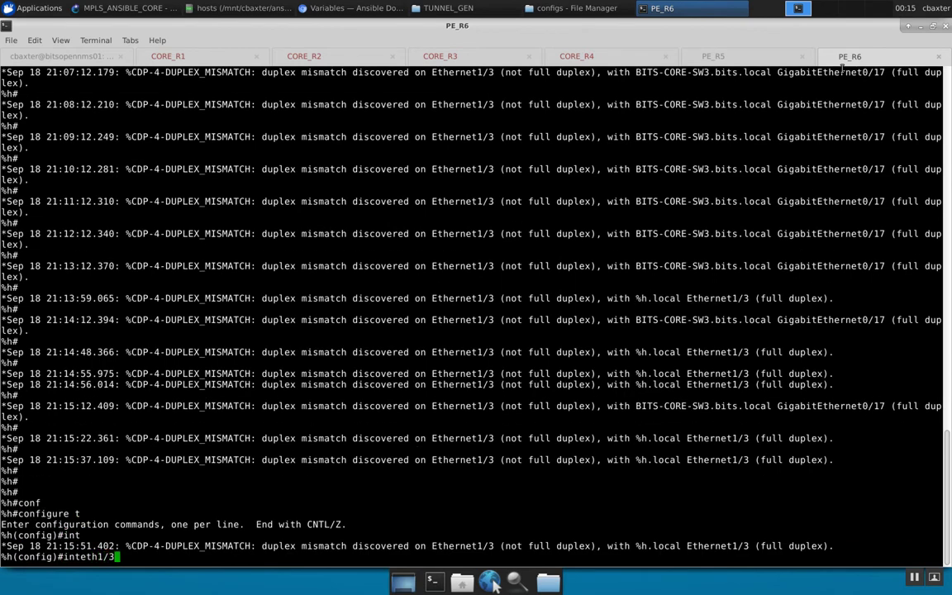
key("Return")
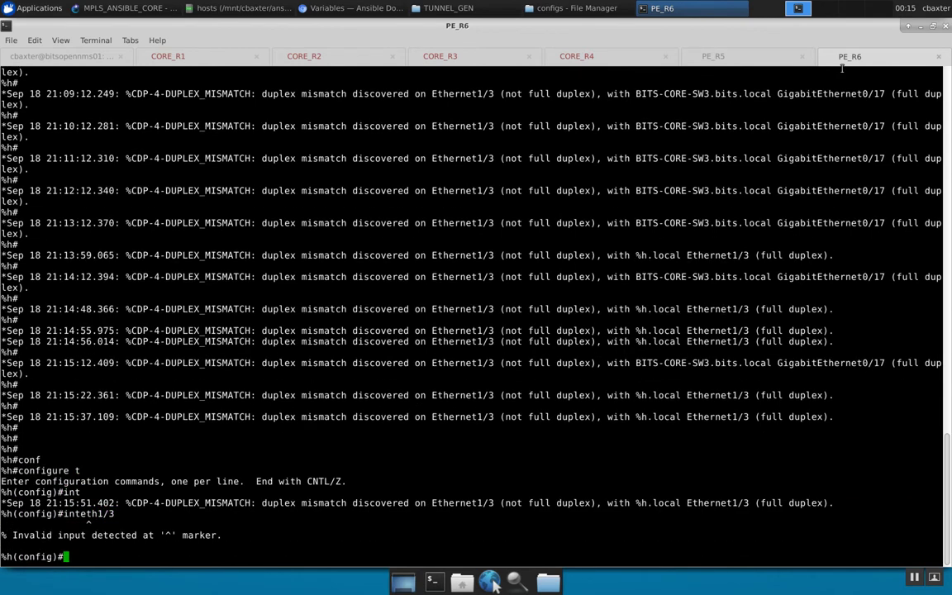
type("int eth 1/3")
key("Return")
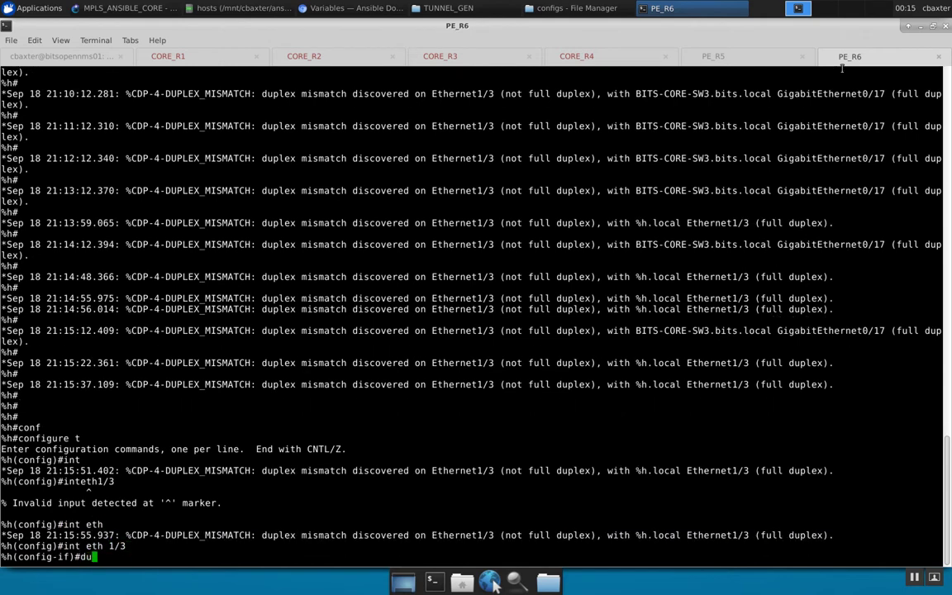
Set Ethernet1/3 to full duplex with IP address 10.0.0.6 255.255.255.0
type("du")
key("Tab")
type("fu")
key("Tab")
key("Return")
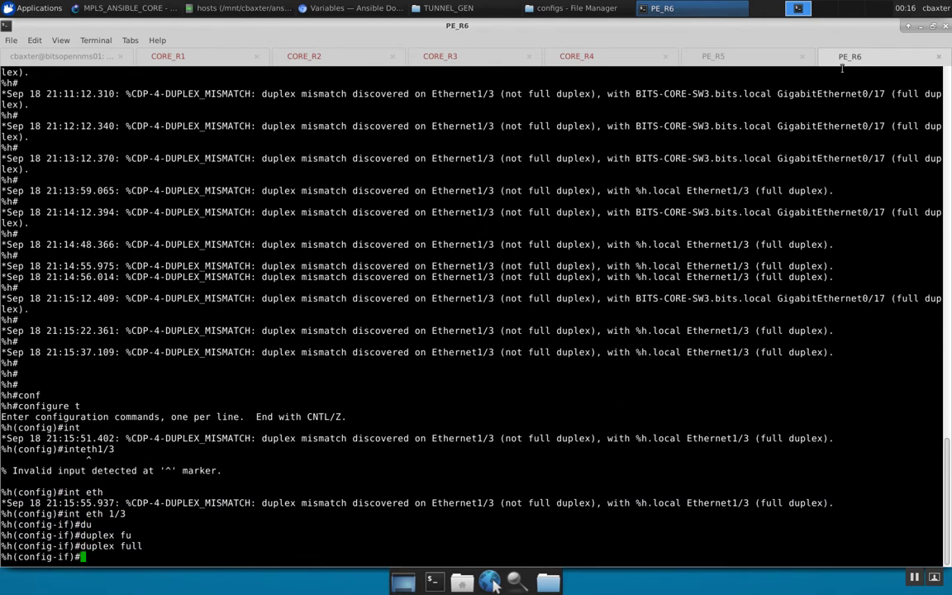
type("ip add")
key("Tab")
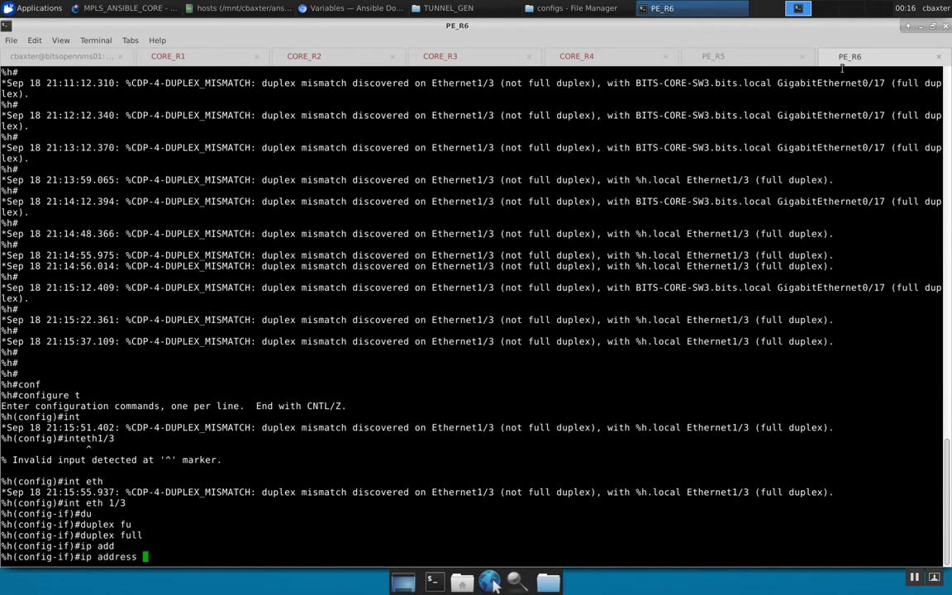
type("10.0.0.6 255.255.255.0")
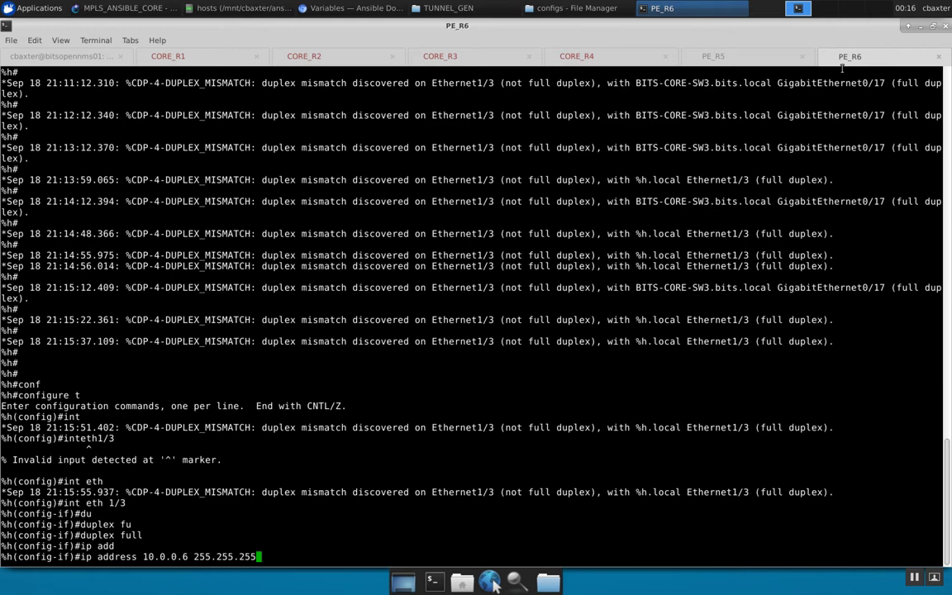
key("Return")
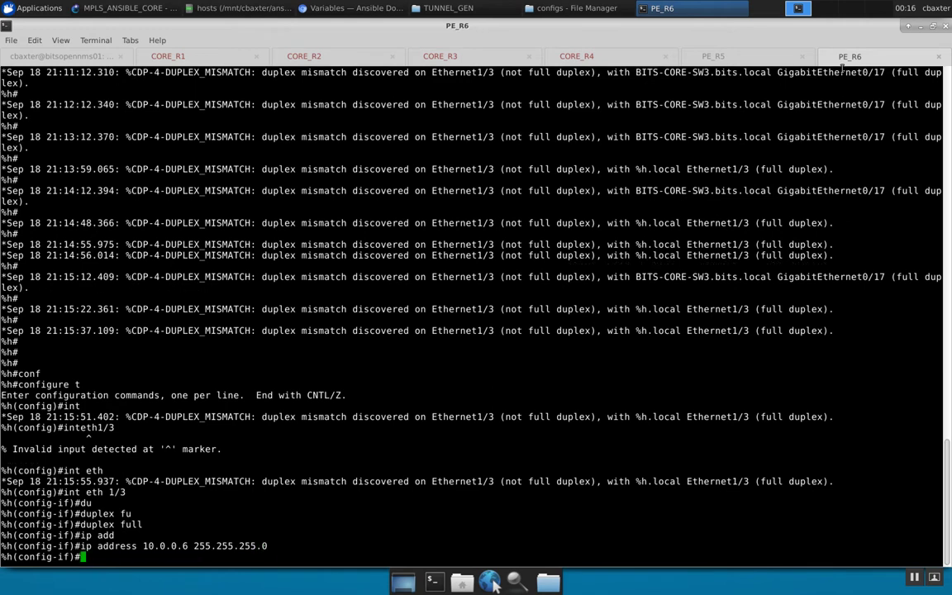
Leave interface mode on PE_R6 and start a crypto command, backing out mistyped keywords
type("exit")
key("Return")
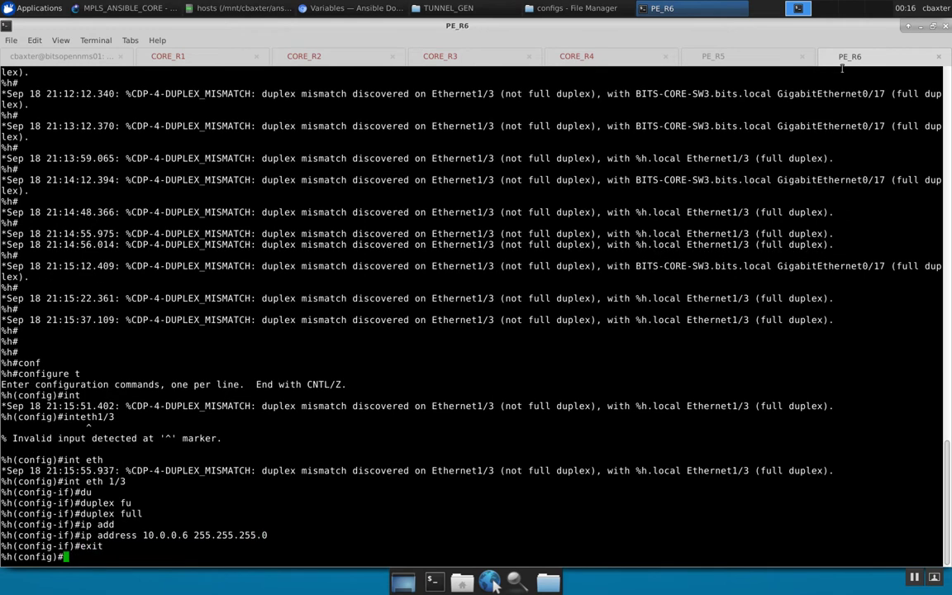
type("cry")
key("Tab")
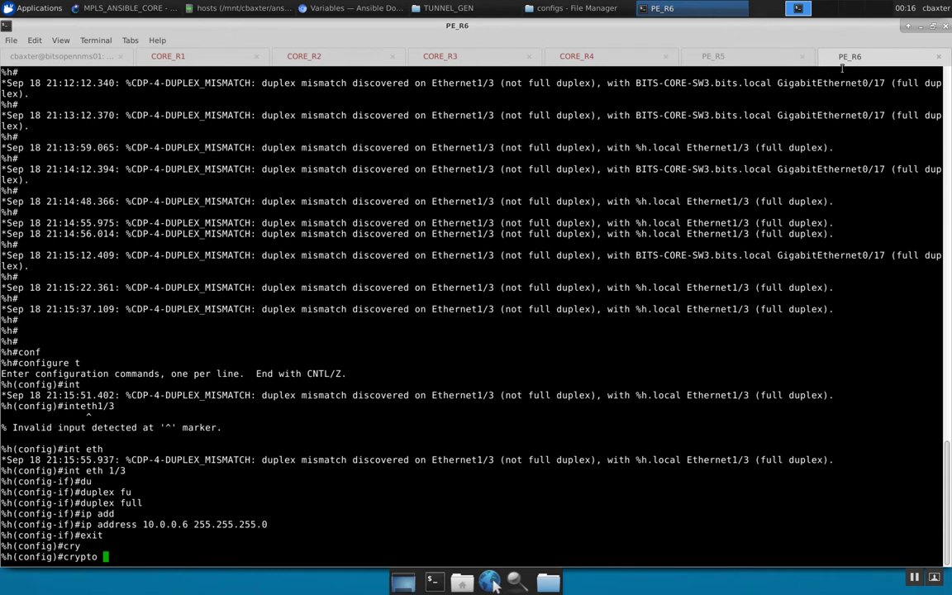
type("rs")
key("Tab")
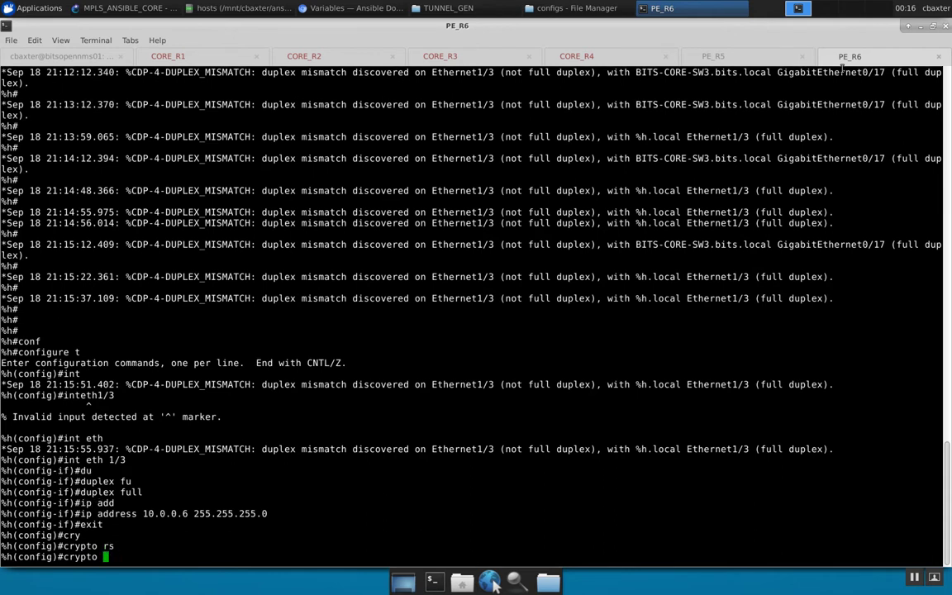
type("gn")
key("Tab")
key("BackSpace")
type("en")
key("Tab")
type("r")
key("Tab")
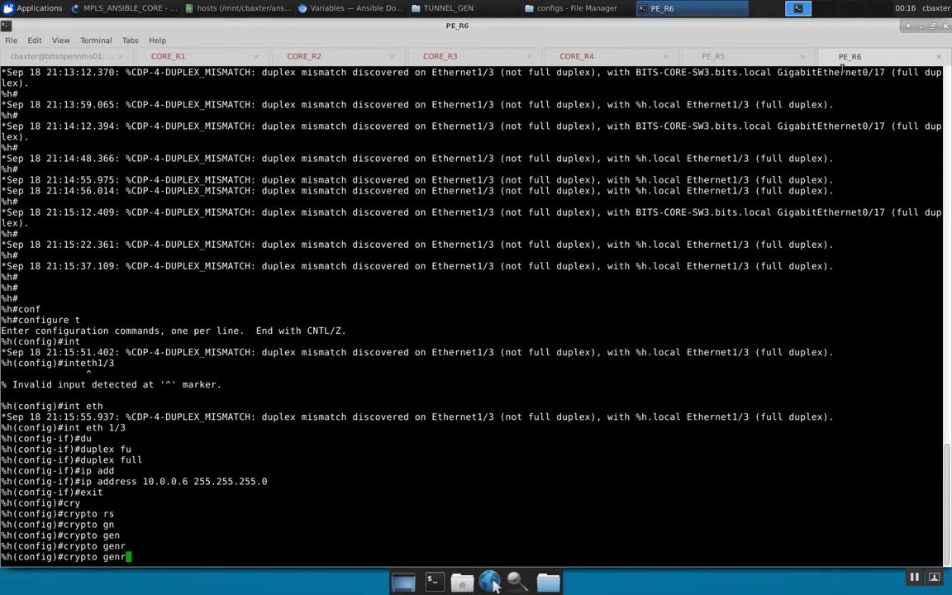
key("BackSpace")
type("e")
key("Tab")
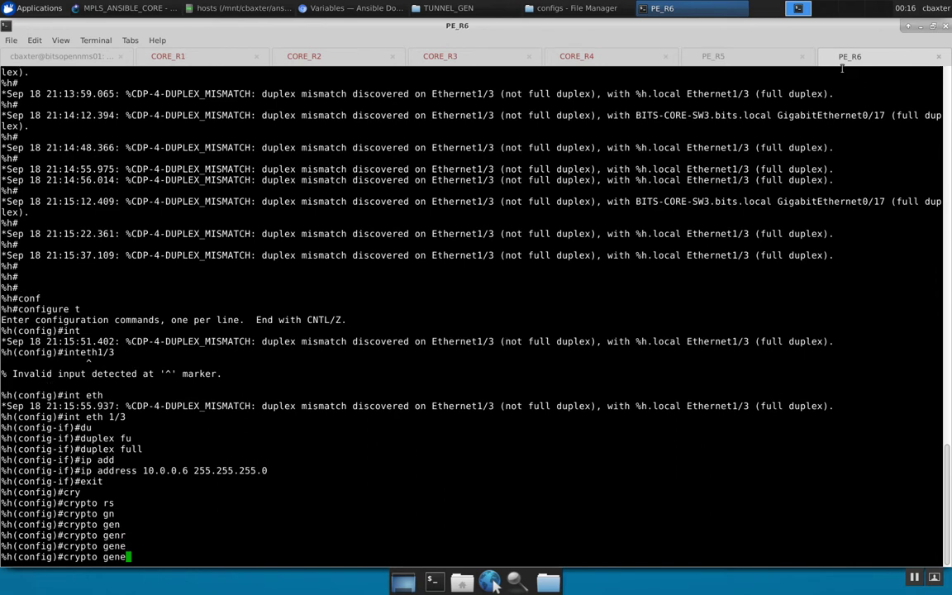
key("BackSpace")
key("BackSpace")
key("BackSpace")
key("BackSpace")
Copy and run 'crypto key generate rsa modulus 768' on PE_R6
type("key")
key("Tab")
type("ge")
key("Tab")
type("rs")
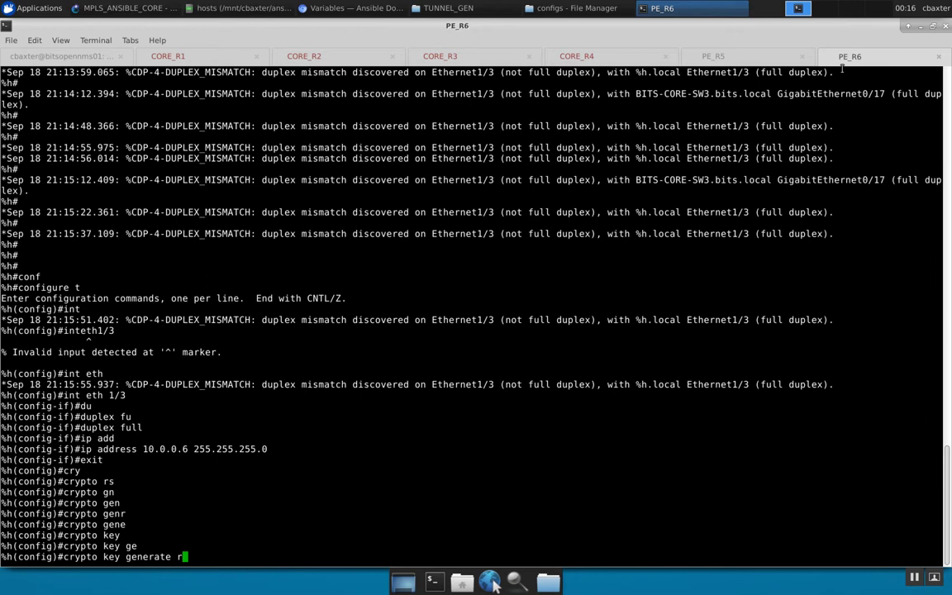
key("Tab")
type("mod")
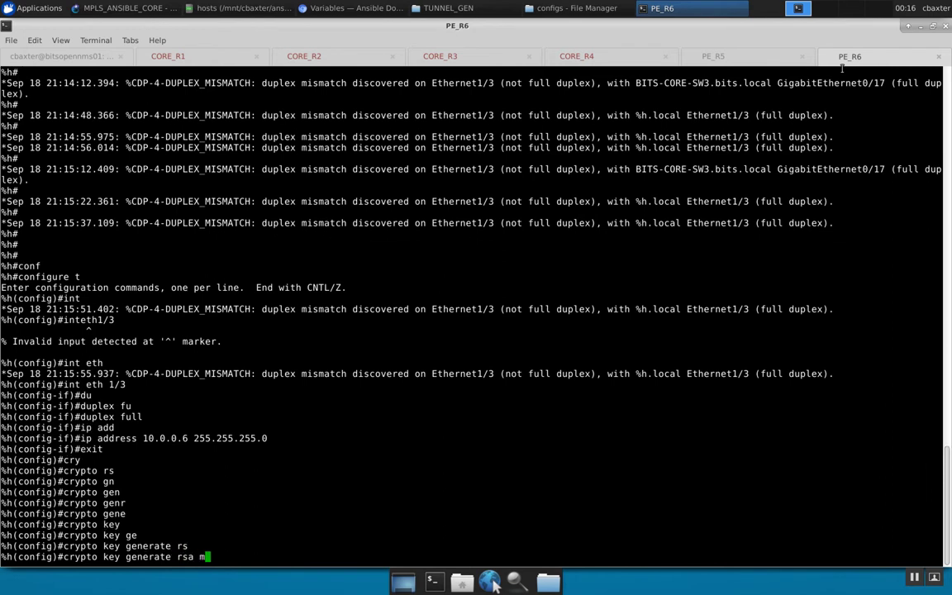
key("Tab")
type("768")
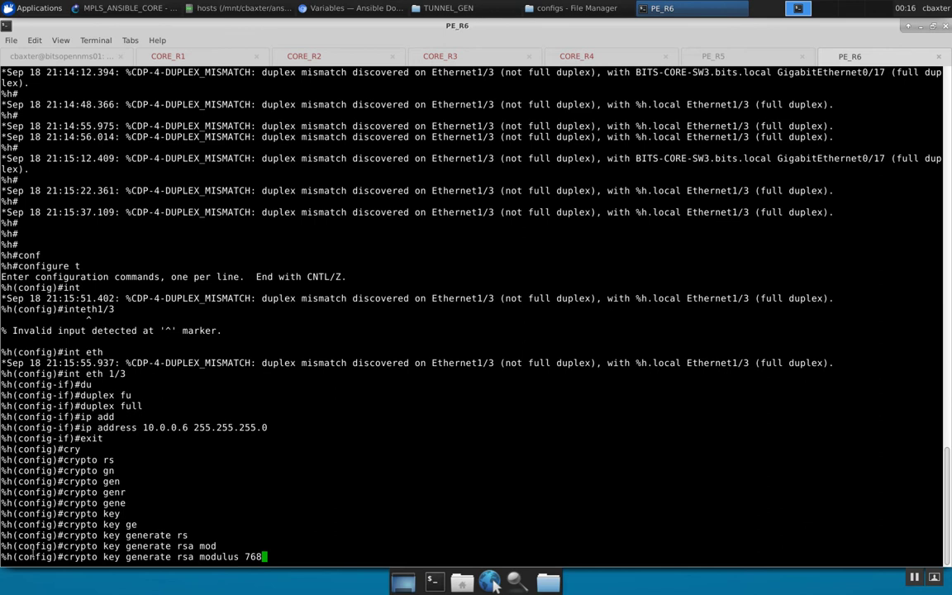
left_click_drag(65, 557, 260, 557)
key("Return")
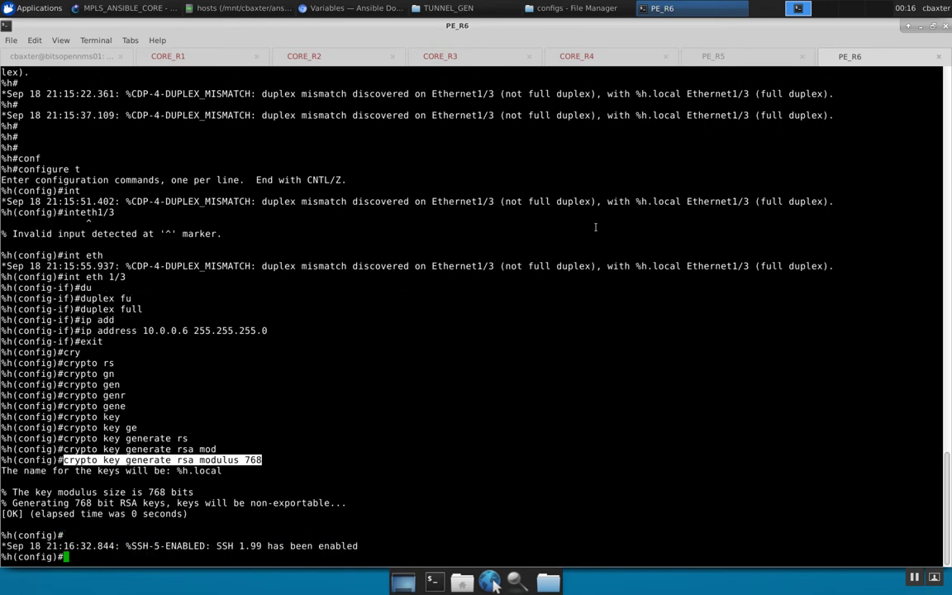
On PE_R5, exit interface mode and paste the 768-bit RSA key generation command
left_click(743, 59)
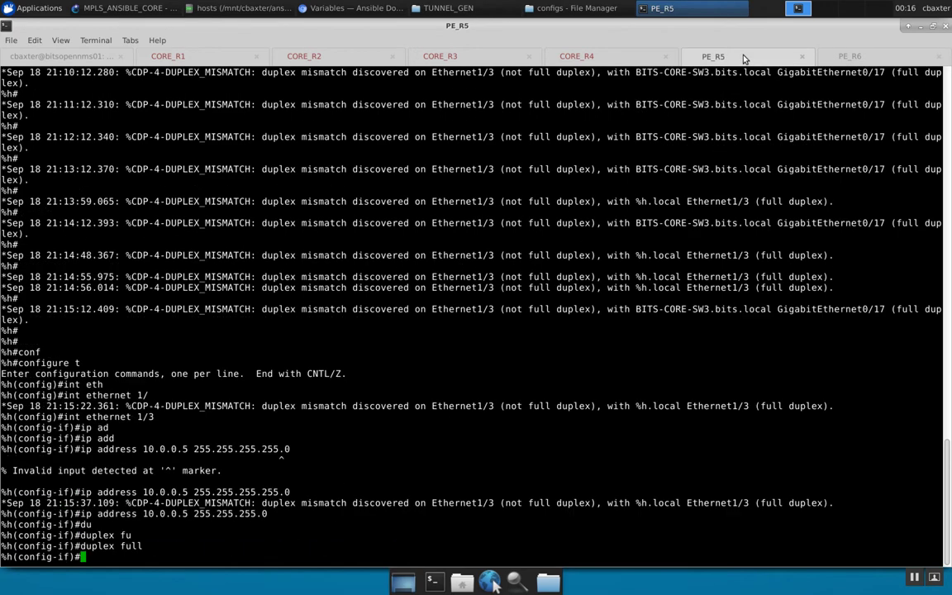
type("exit")
key("Return")
right_click(649, 216)
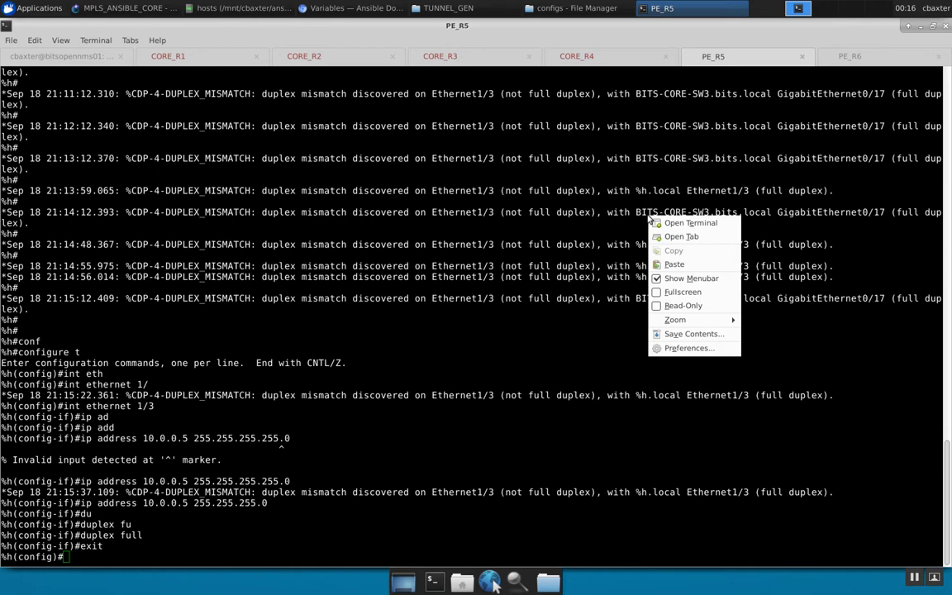
left_click(676, 264)
key("Return")
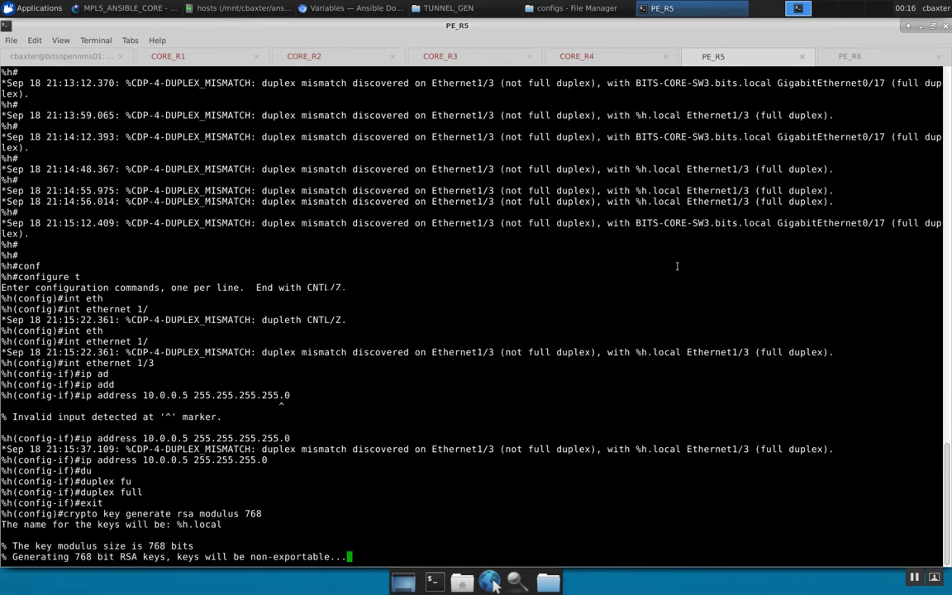
Generate 768-bit RSA keys on CORE_R4 with the pasted command
left_click(578, 57)
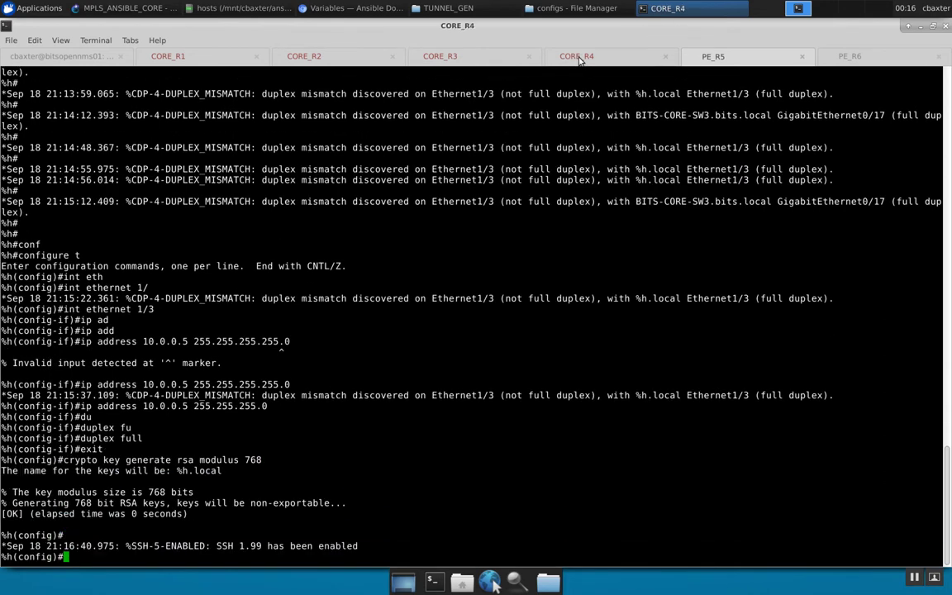
key("Return")
key("Return")
type("exit")
key("Return")
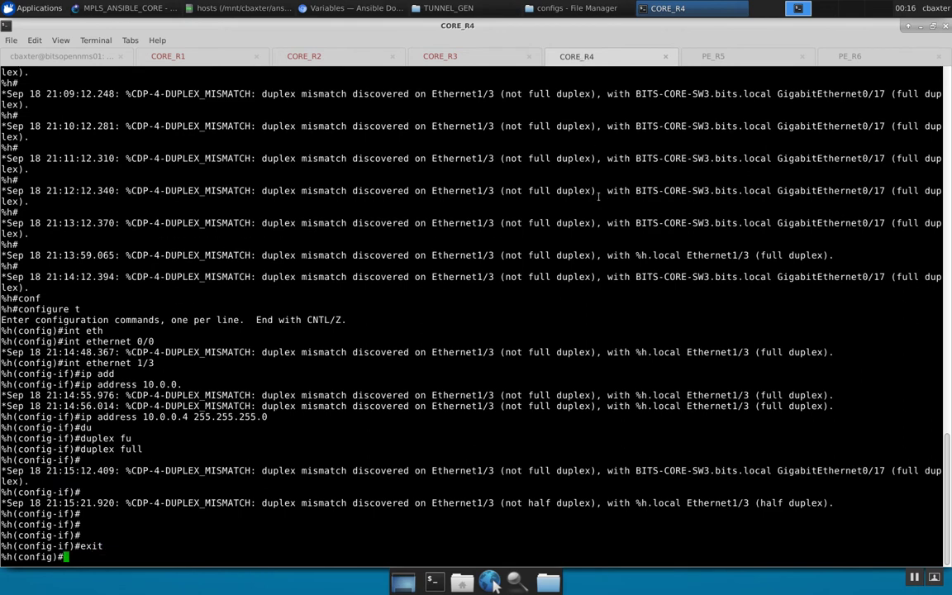
right_click(600, 198)
left_click(621, 246)
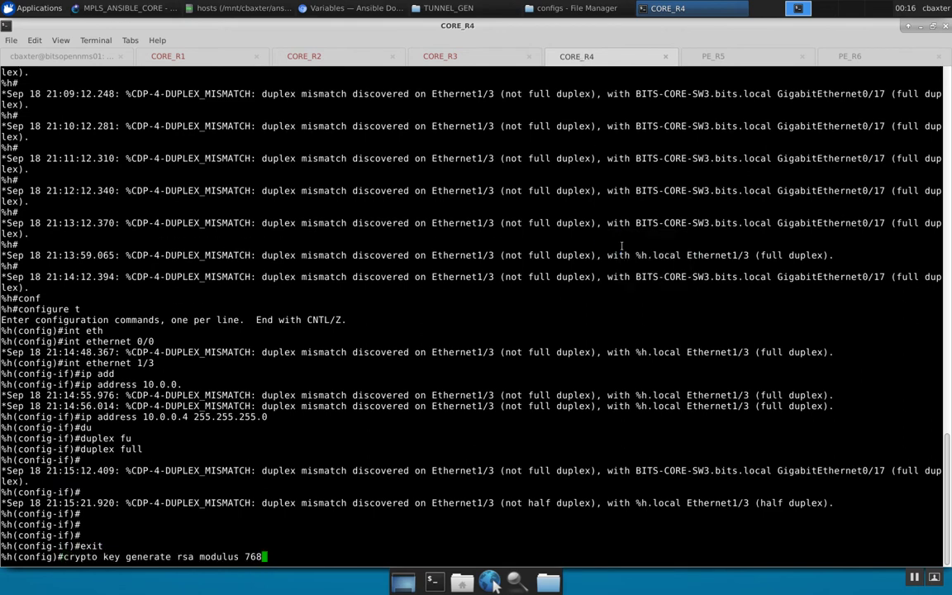
key("Return")
key("Return")
key("Return")
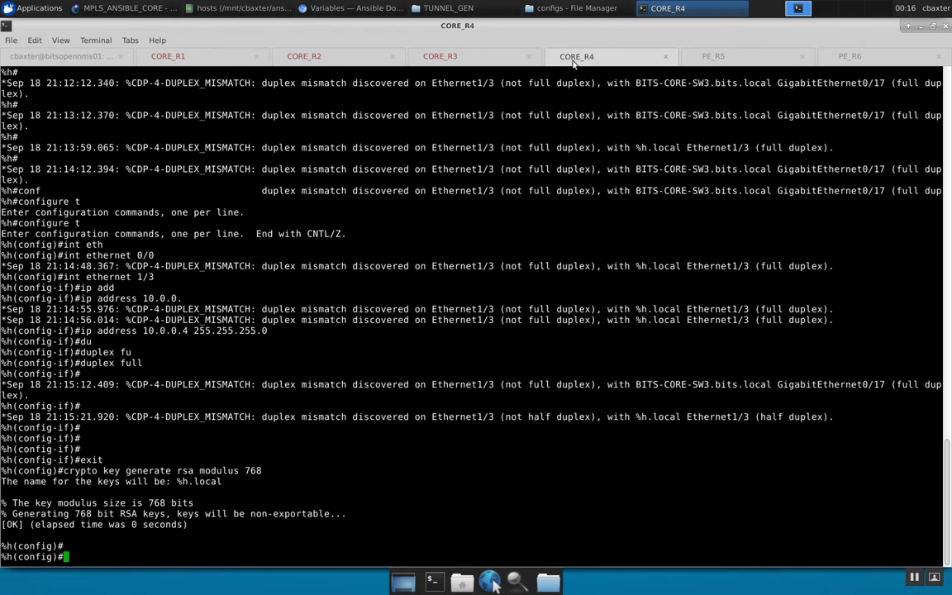
Generate 768-bit RSA keys on CORE_R3 with the pasted command
left_click(446, 56)
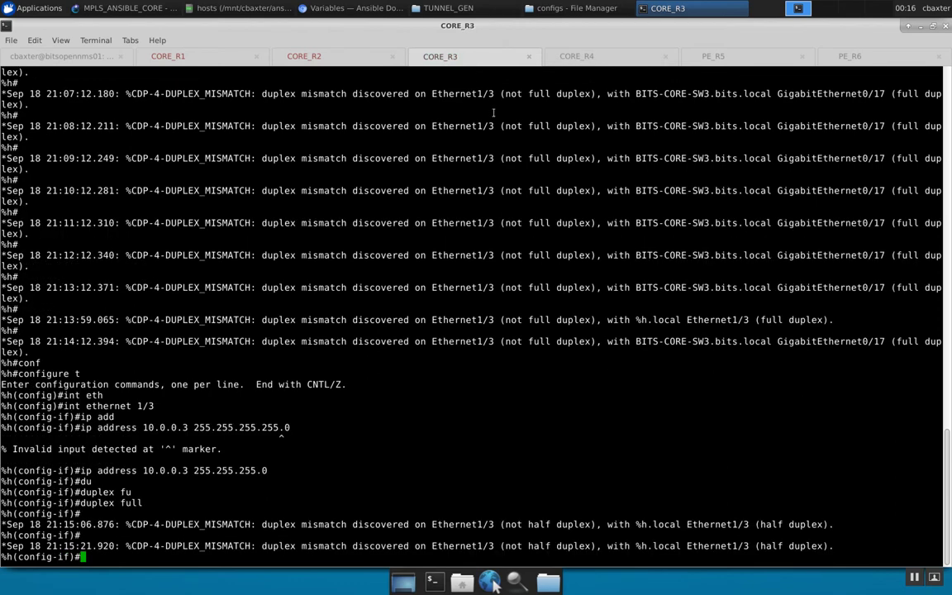
type("exit")
key("Return")
right_click(502, 217)
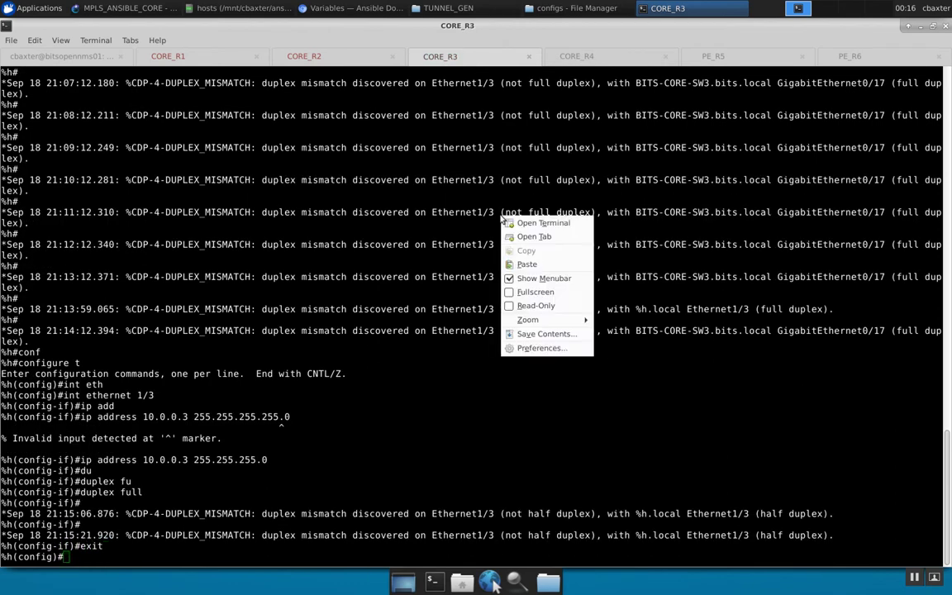
left_click(527, 264)
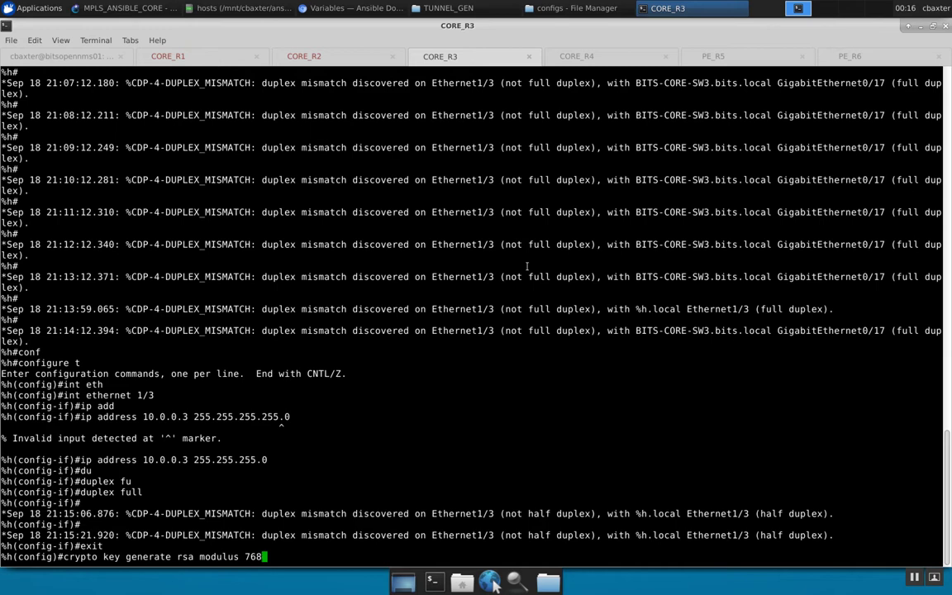
key("Return")
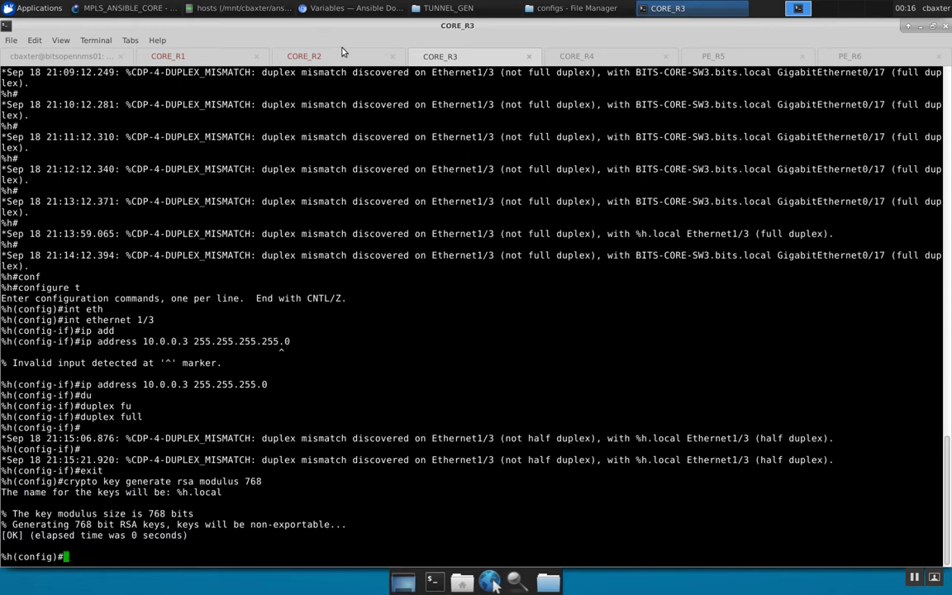
Generate 768-bit RSA keys on CORE_R2 with the pasted command
left_click(342, 54)
type("exit")
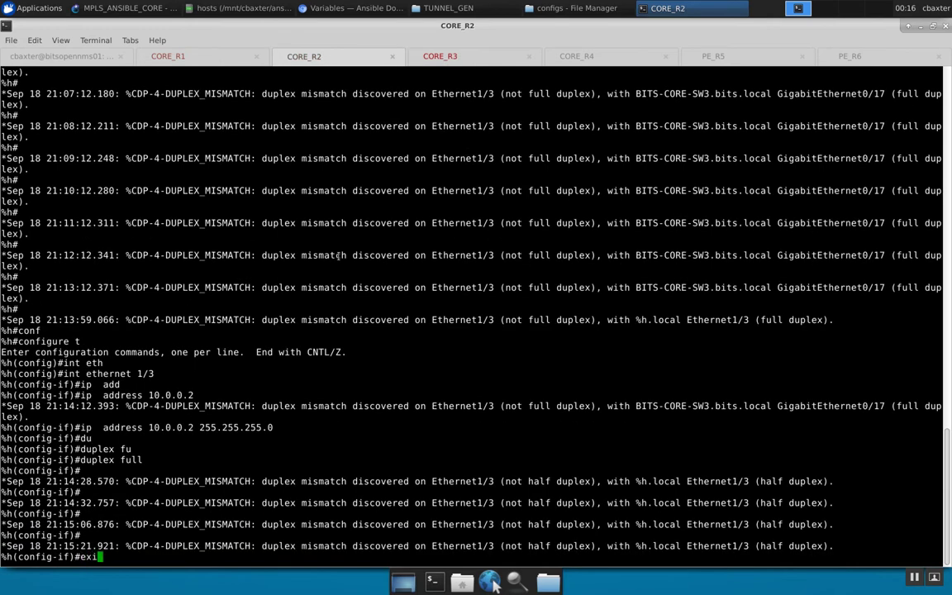
key("Return")
right_click(367, 389)
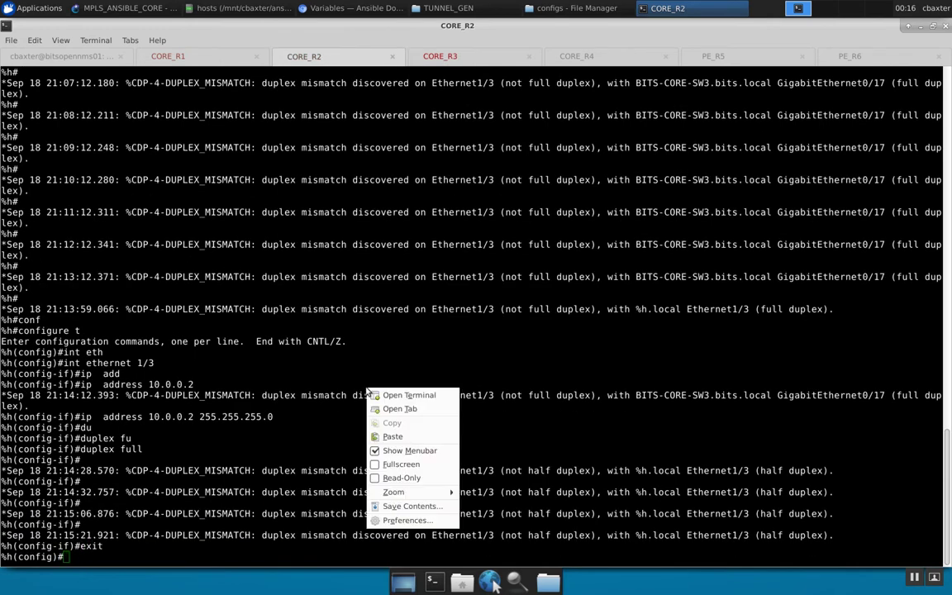
left_click(408, 436)
key("Return")
key("Return")
key("Return")
key("Return")
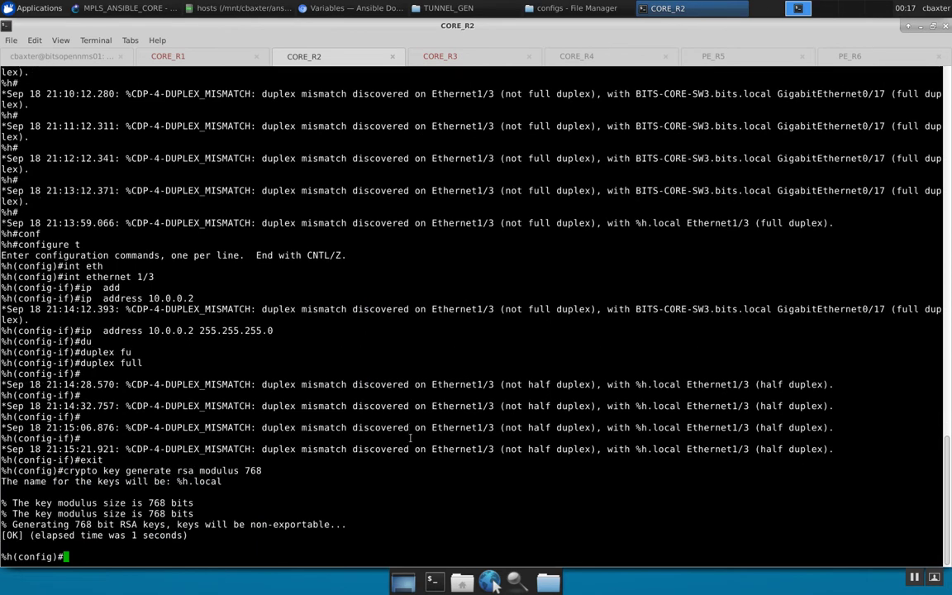
On CORE_R1, enter configure terminal and paste the 768-bit RSA key generation command
left_click(186, 58)
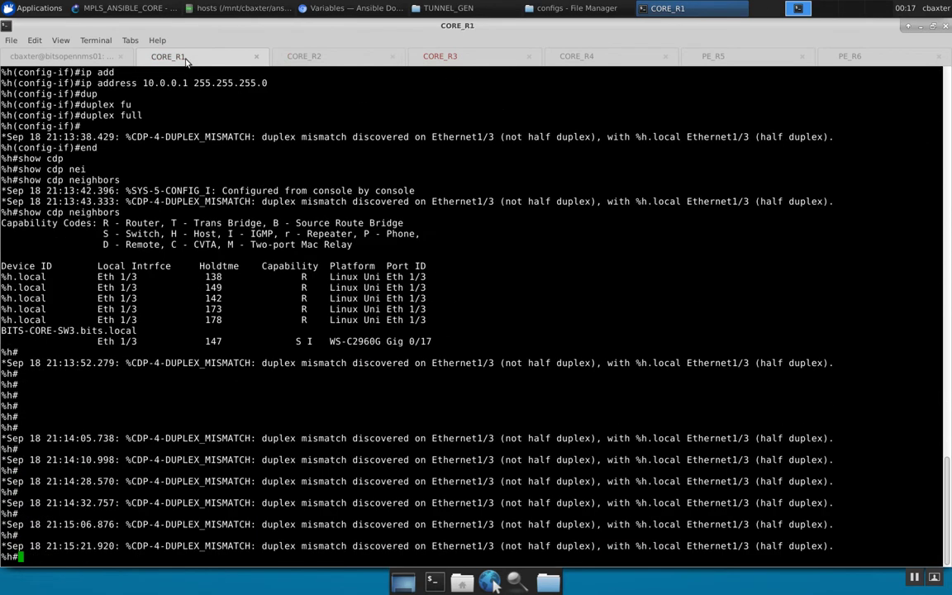
right_click(231, 284)
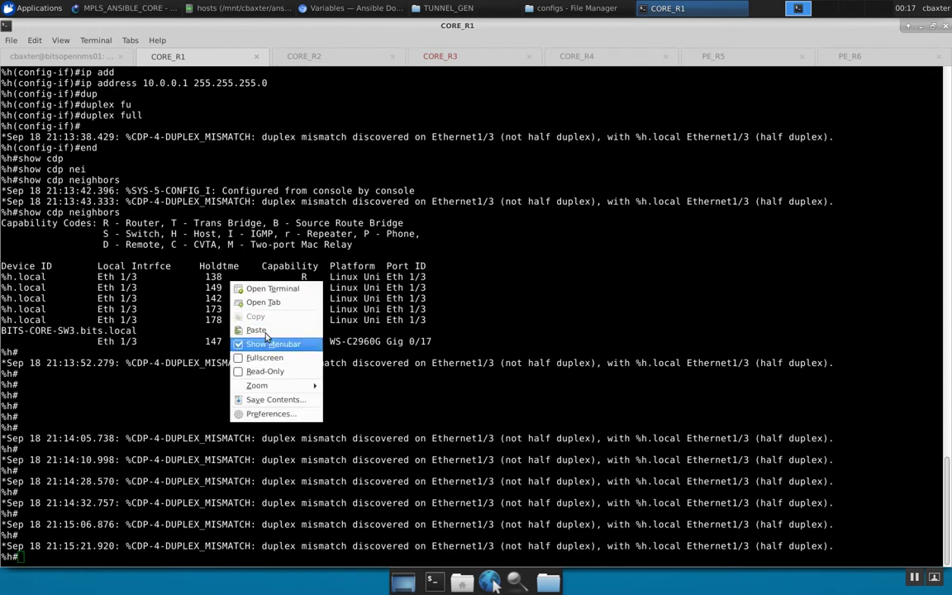
left_click(152, 315)
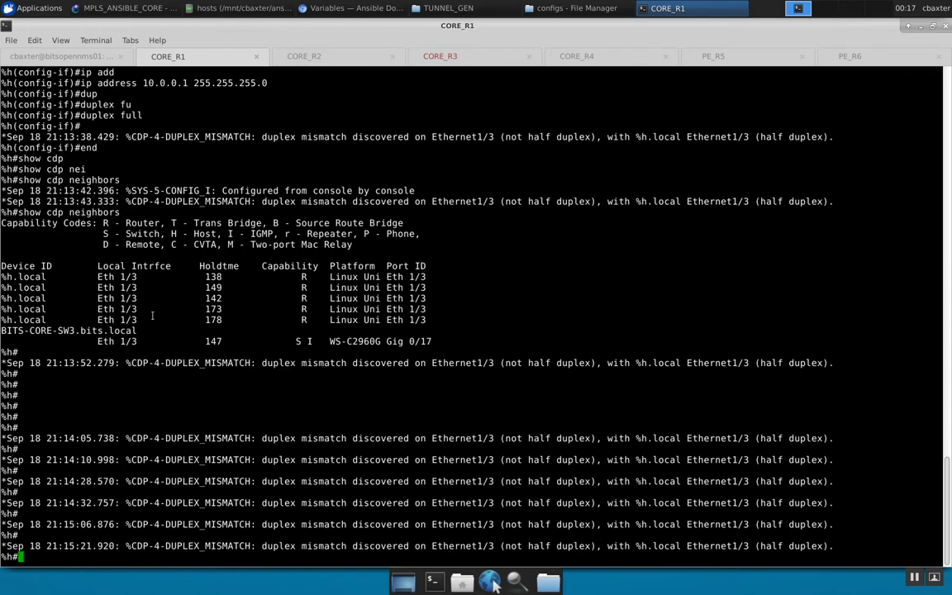
type("conf")
key("Tab")
type("t")
key("Return")
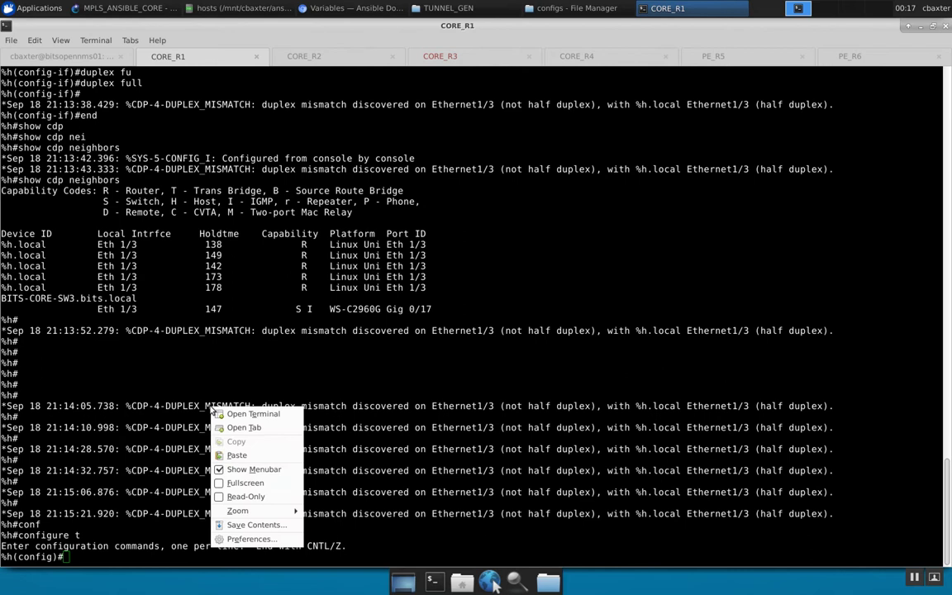
left_click(238, 456)
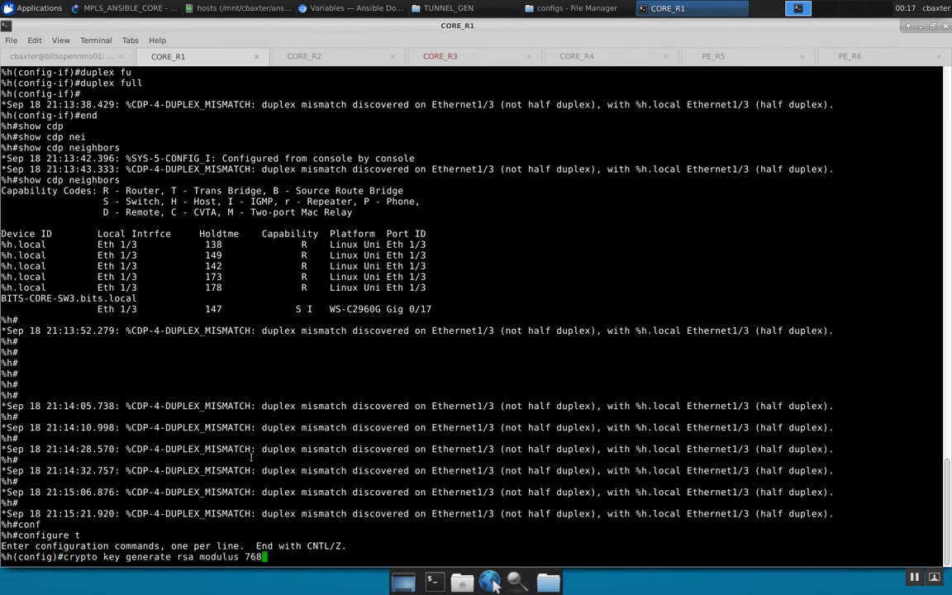
key("Return")
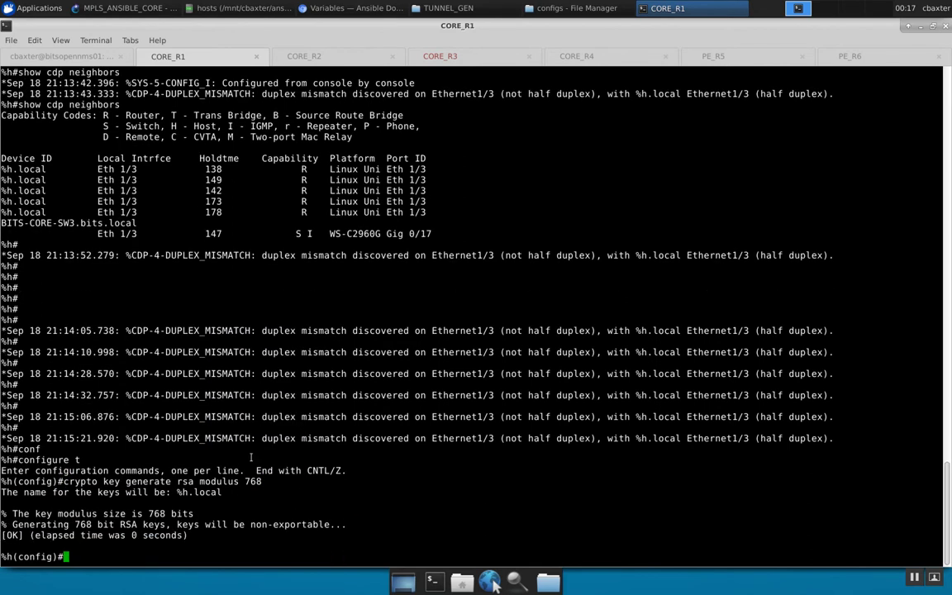
key("Return")
key("Return")
key("Return")
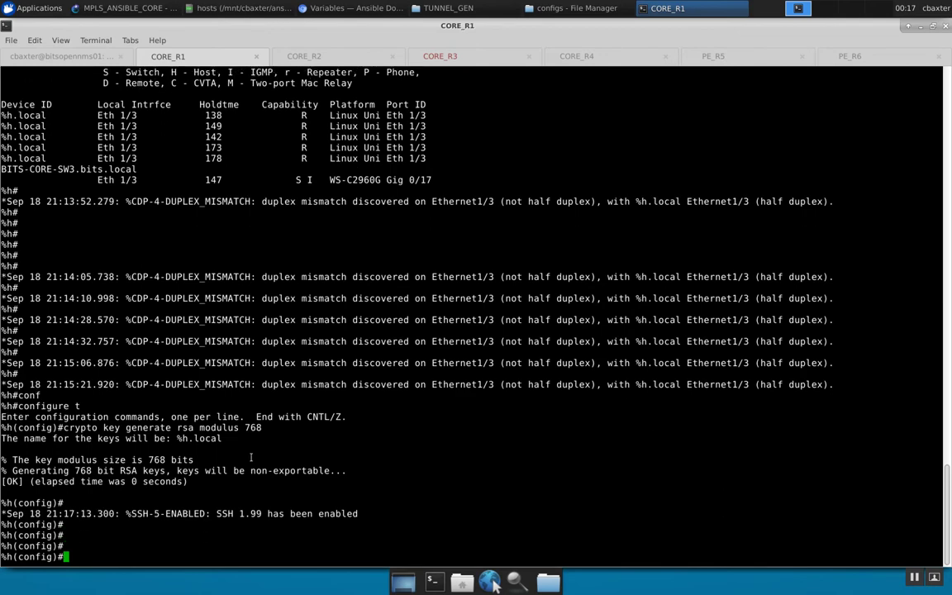
Confirm the CORE_R3, CORE_R2 and CORE_R1 sessions report SSH enabled
left_click(476, 63)
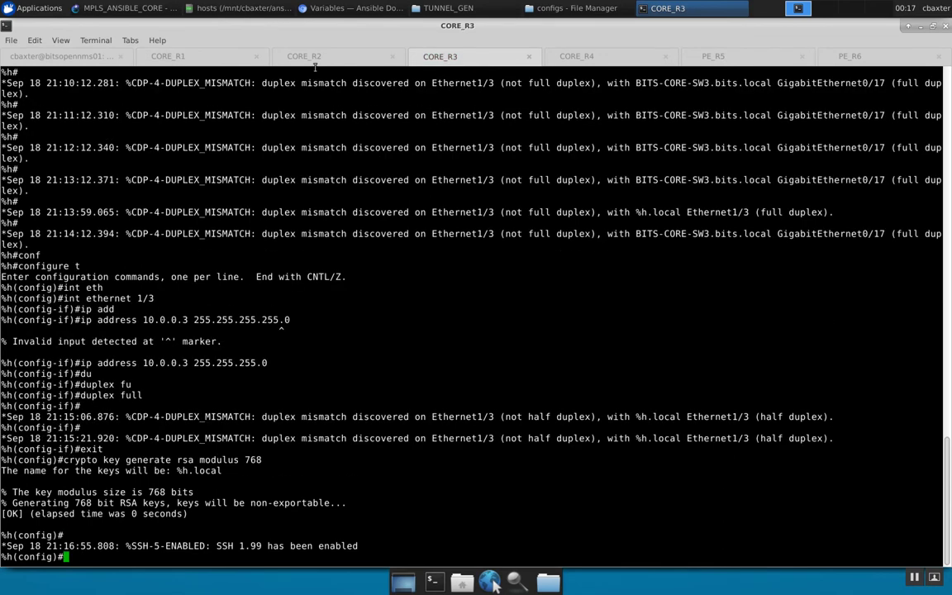
left_click(306, 58)
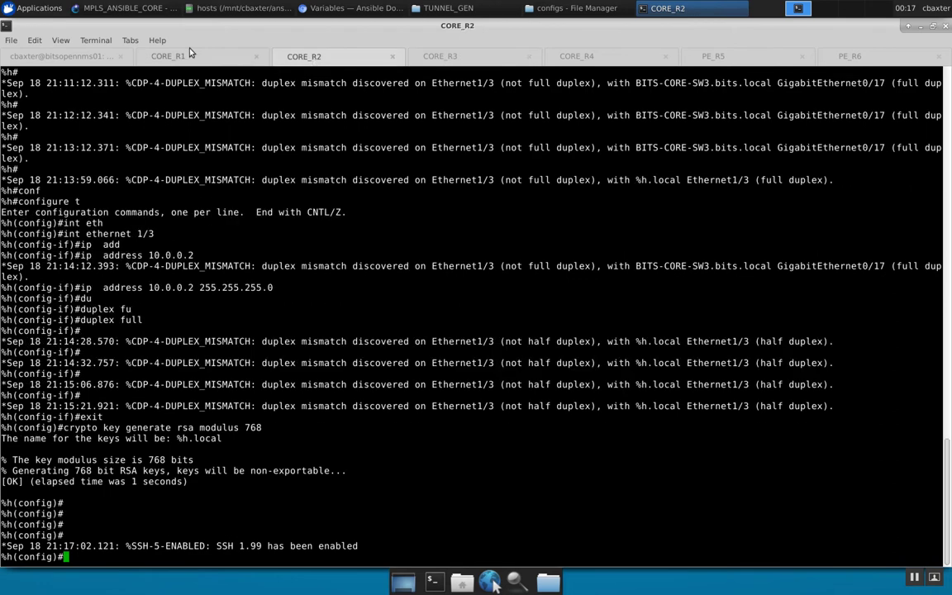
left_click(169, 55)
On the Ansible server shell, run a broadcast ping to 255.255.255.255
left_click(75, 58)
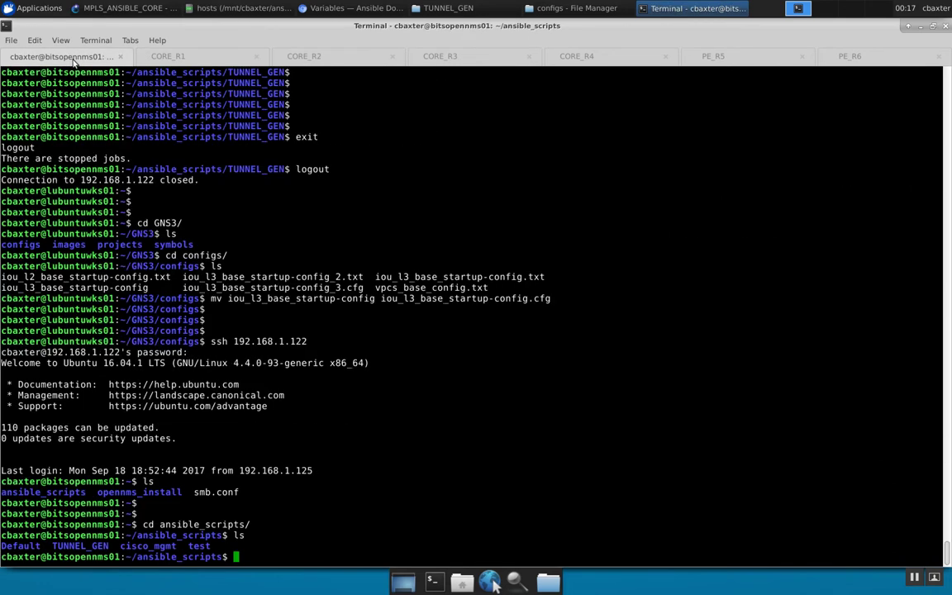
left_click(189, 56)
left_click(59, 59)
type("ping 255.255.255.255")
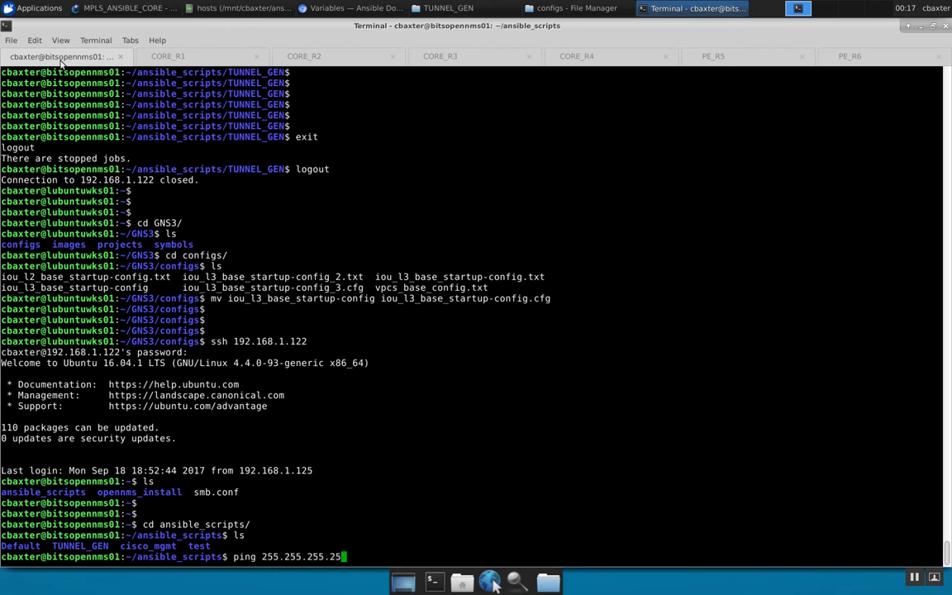
key("Return")
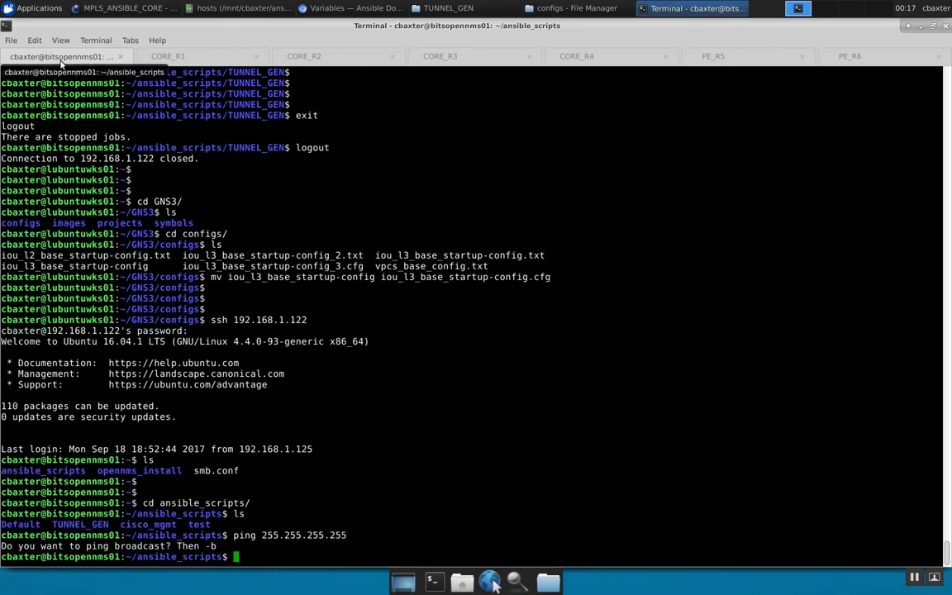
Ping routers 10.0.0.1 and 10.0.0.2, stopping each after replies
key("Up")
type("-b")
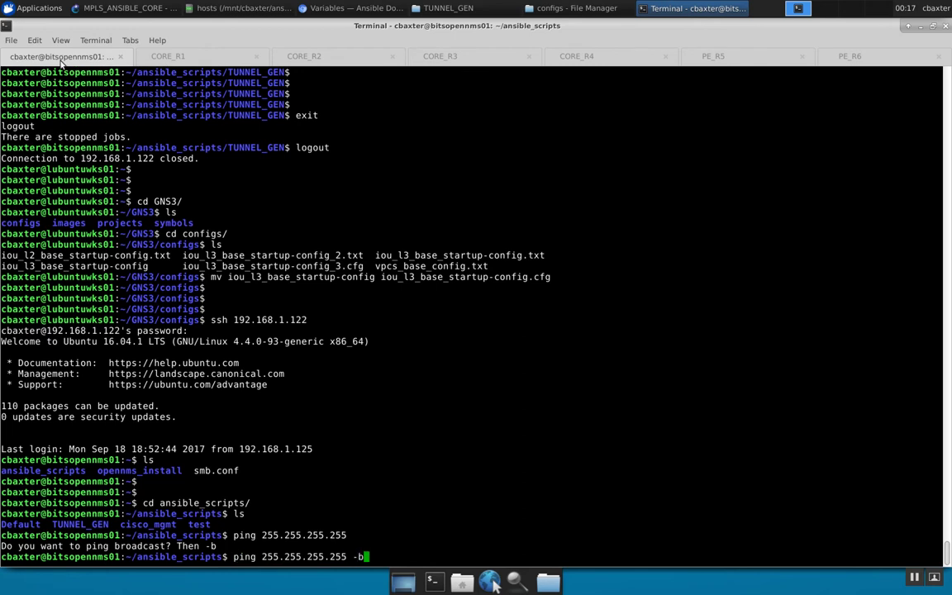
key("BackSpace")
key("BackSpace")
key("BackSpace")
key("BackSpace")
key("BackSpace")
key("BackSpace")
key("BackSpace")
key("BackSpace")
key("BackSpace")
key("BackSpace")
key("BackSpace")
key("BackSpace")
key("BackSpace")
key("BackSpace")
key("BackSpace")
key("BackSpace")
key("BackSpace")
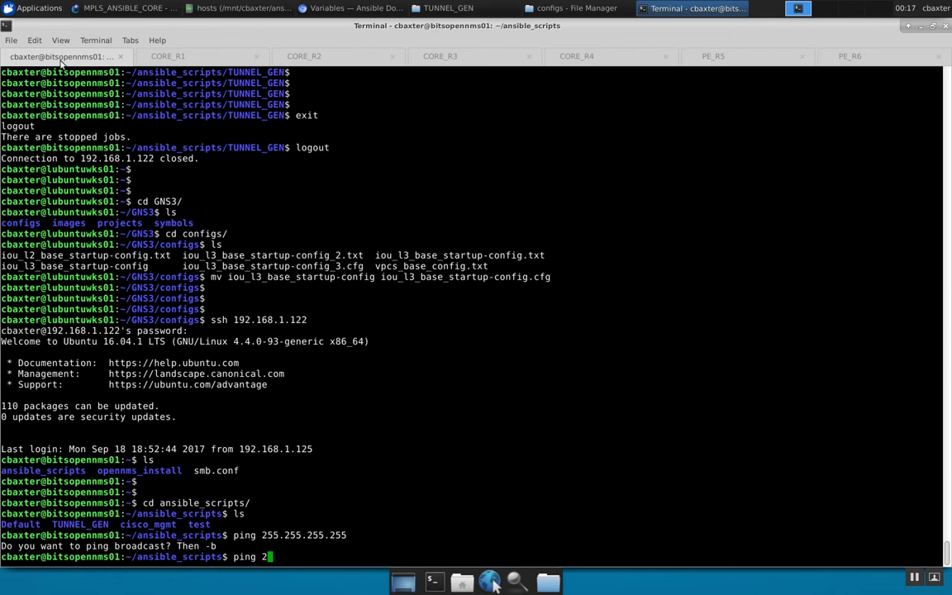
key("BackSpace")
type("10.0.0.1")
key("Return")
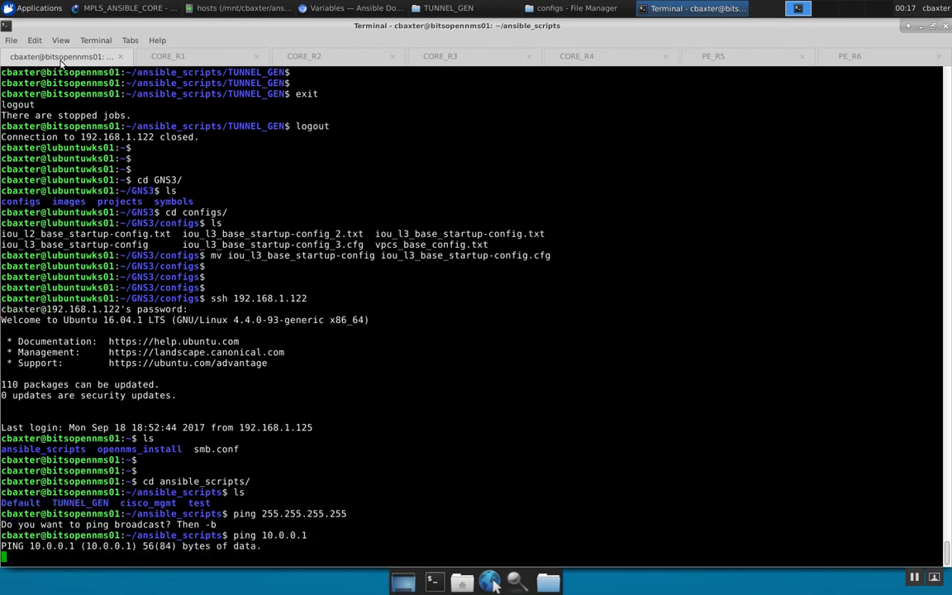
key("ctrl+c")
key("Up")
key("BackSpace")
type("2")
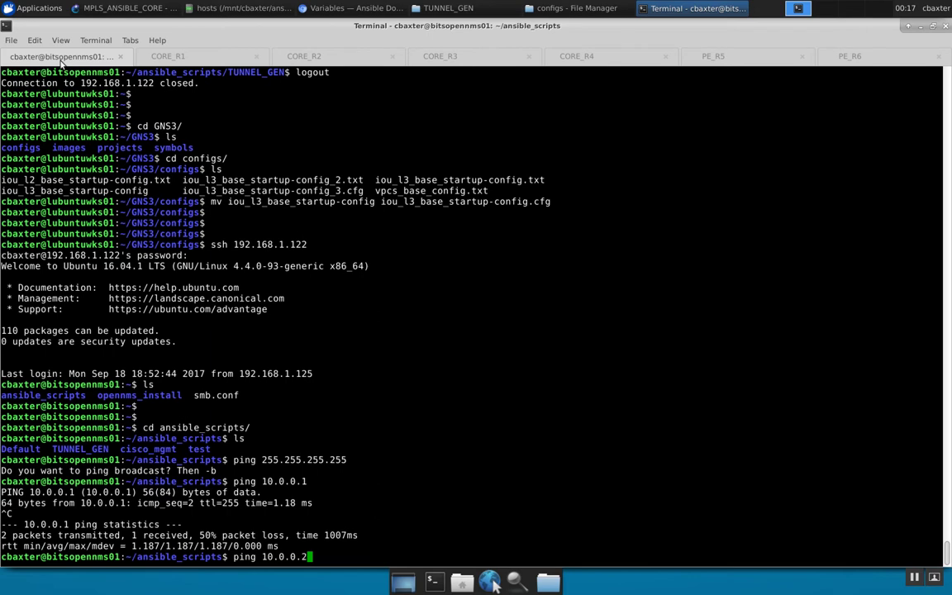
key("Return")
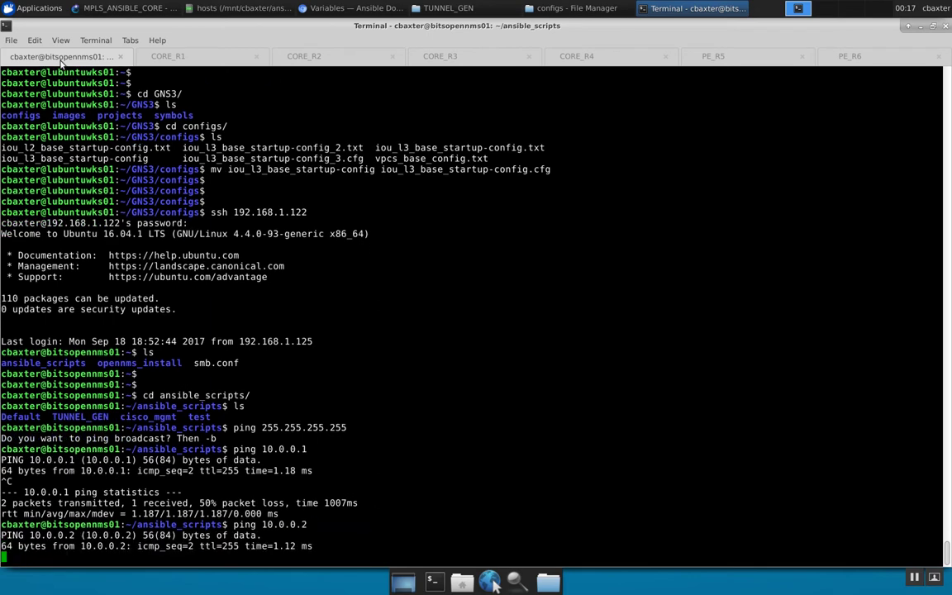
key("ctrl+c")
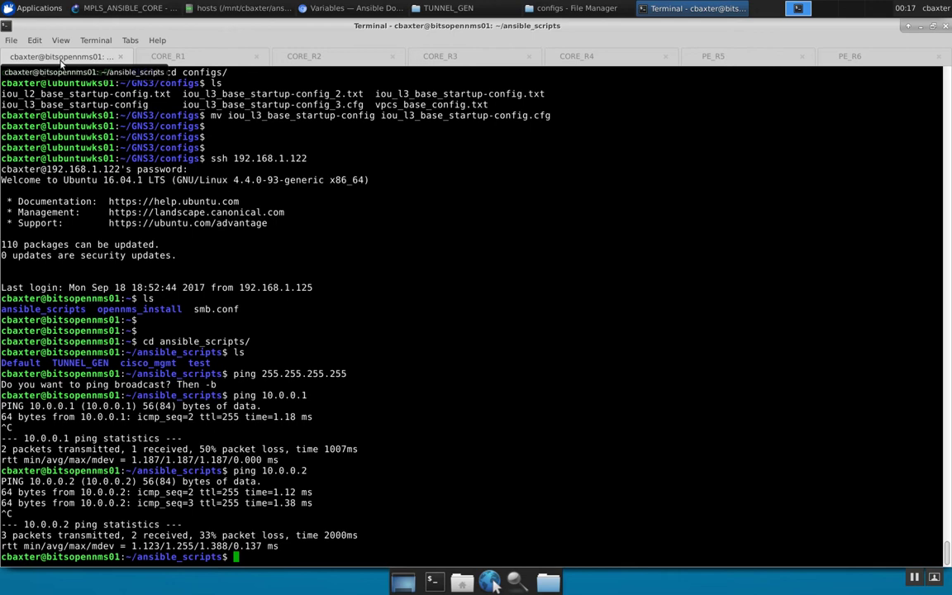
Ping routers 10.0.0.3 and 10.0.0.4, stopping each after replies
key("Up")
key("BackSpace")
type("3")
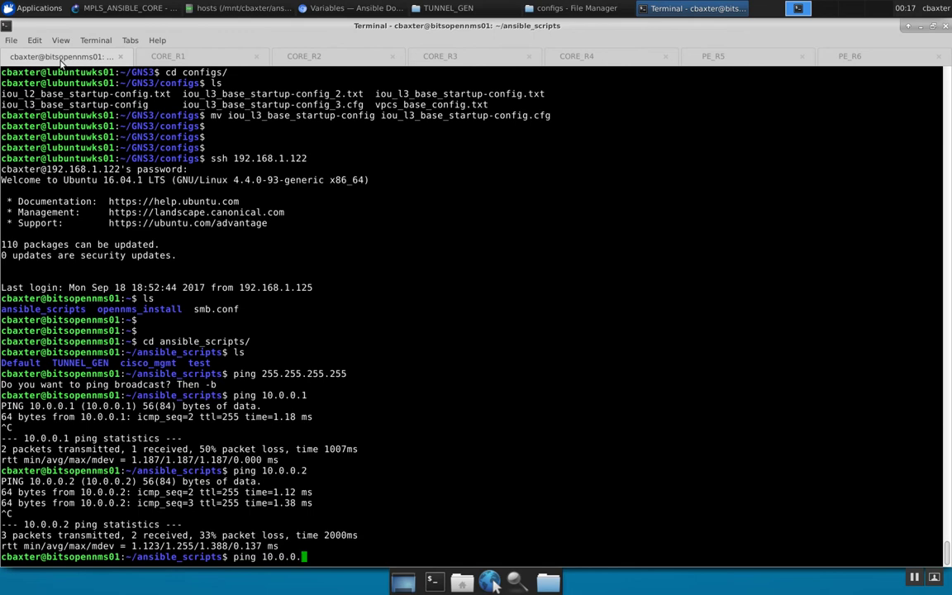
key("Return")
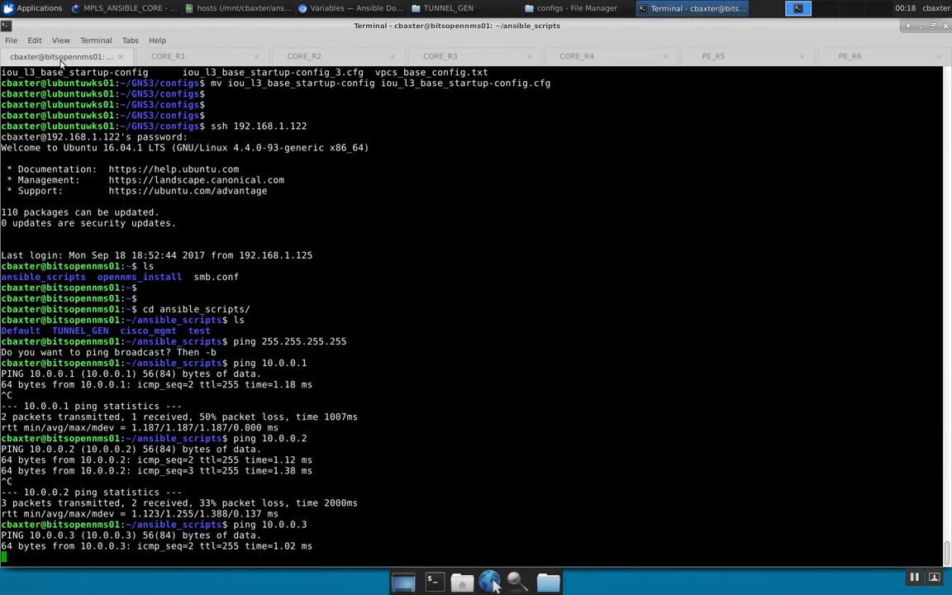
key("ctrl+c")
key("Up")
key("BackSpace")
type("4")
key("Return")
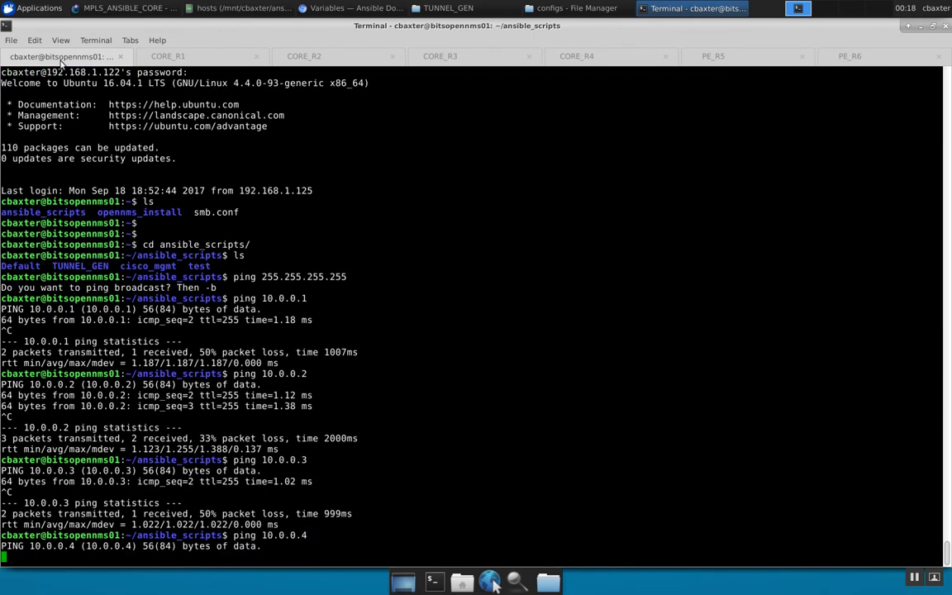
key("ctrl+c")
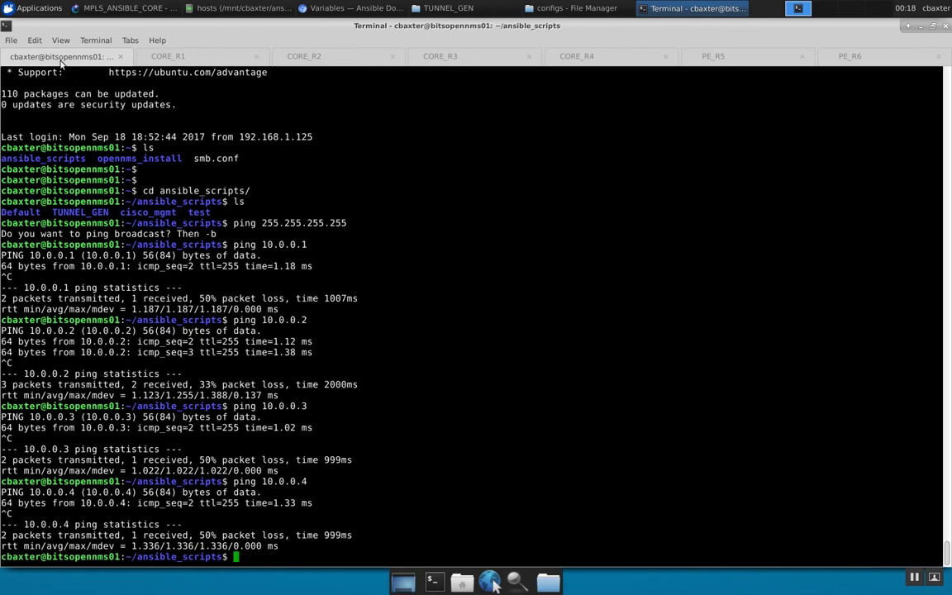
Ping routers 10.0.0.5 and 10.0.0.6, stopping each after replies
key("Up")
key("BackSpace")
type("5")
key("Return")
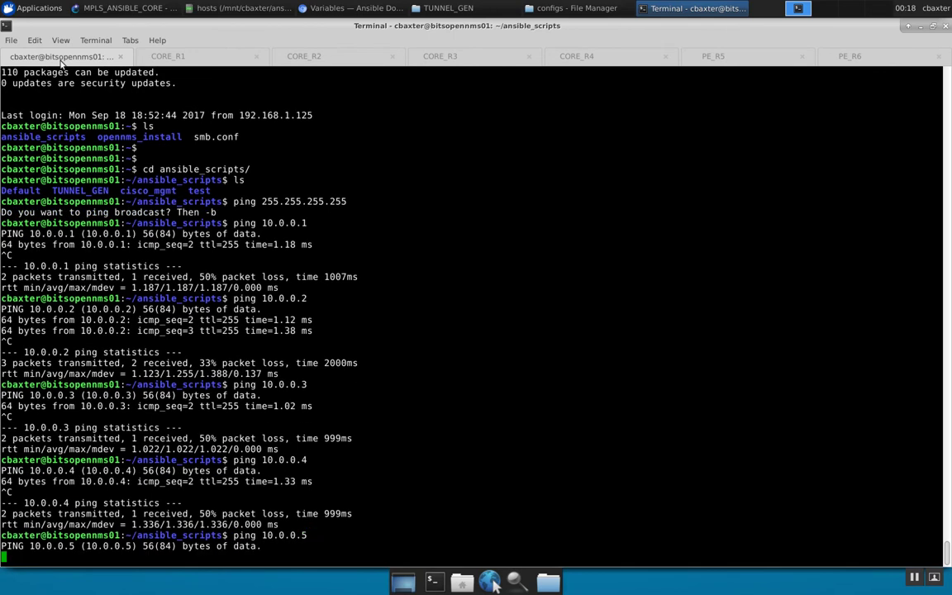
key("ctrl+c")
key("Up")
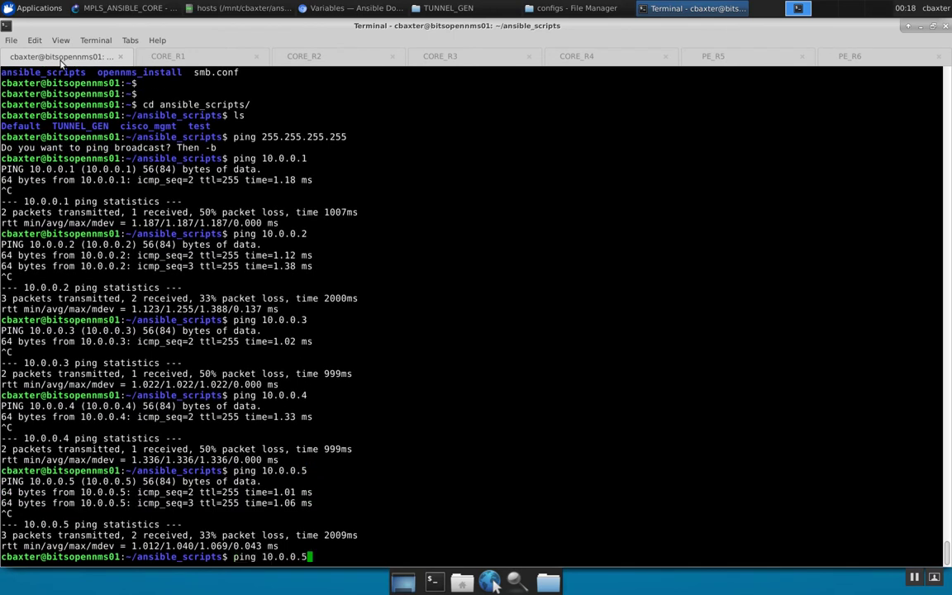
key("BackSpace")
type("6")
key("Return")
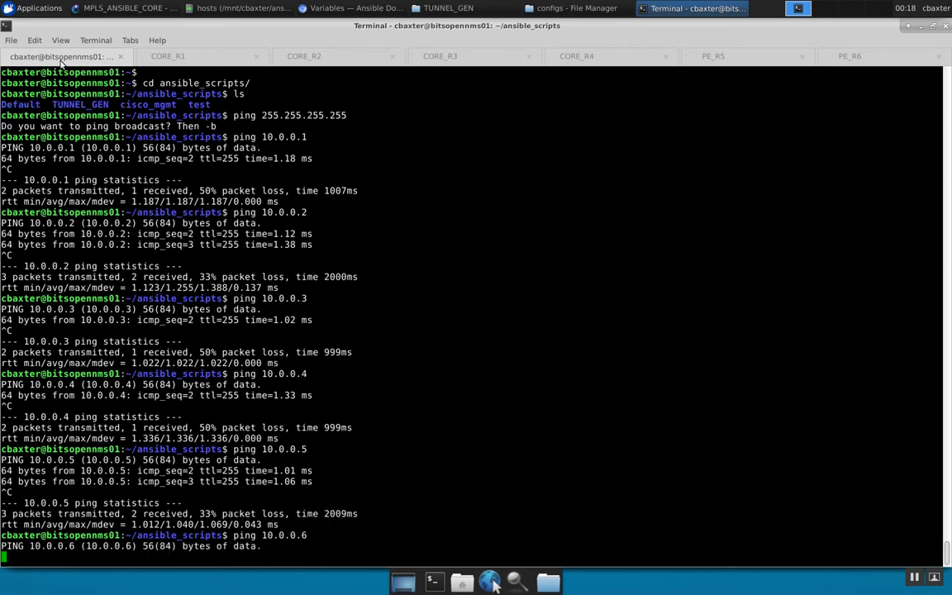
key("ctrl+c")
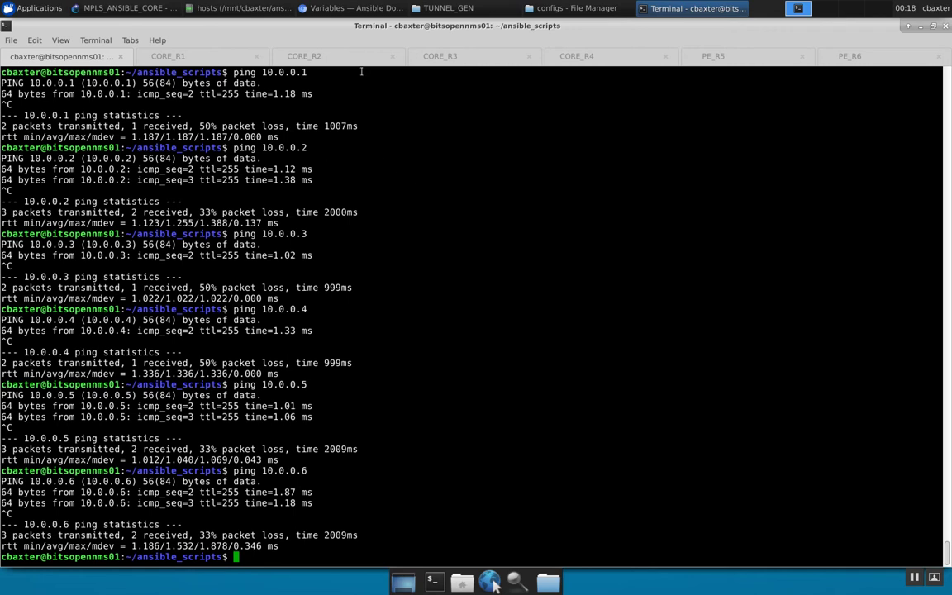
Switch to the WINLABMGMT remote desktop and bring Notepad++ with interface_config.yml forward
mouse_move(514, 578)
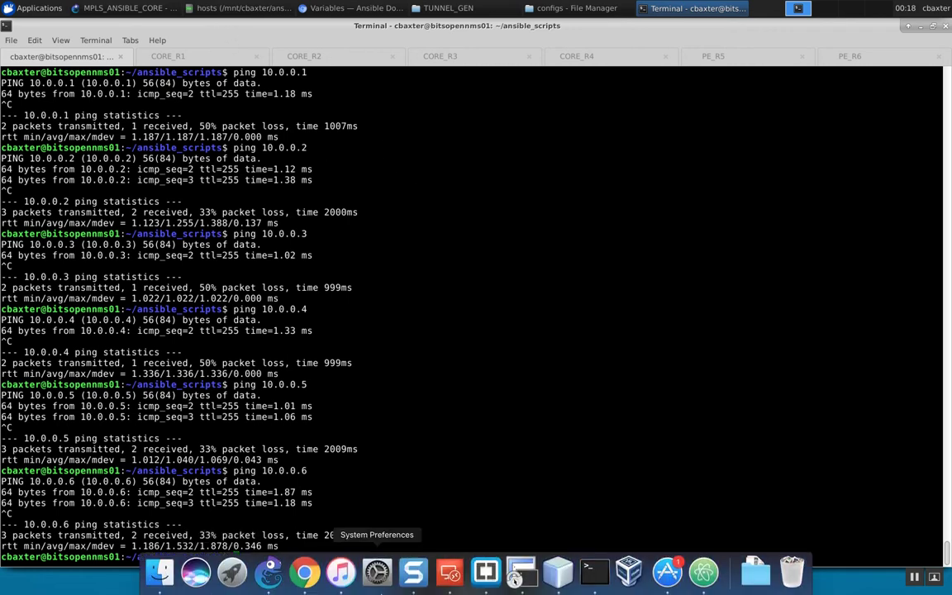
right_click(449, 572)
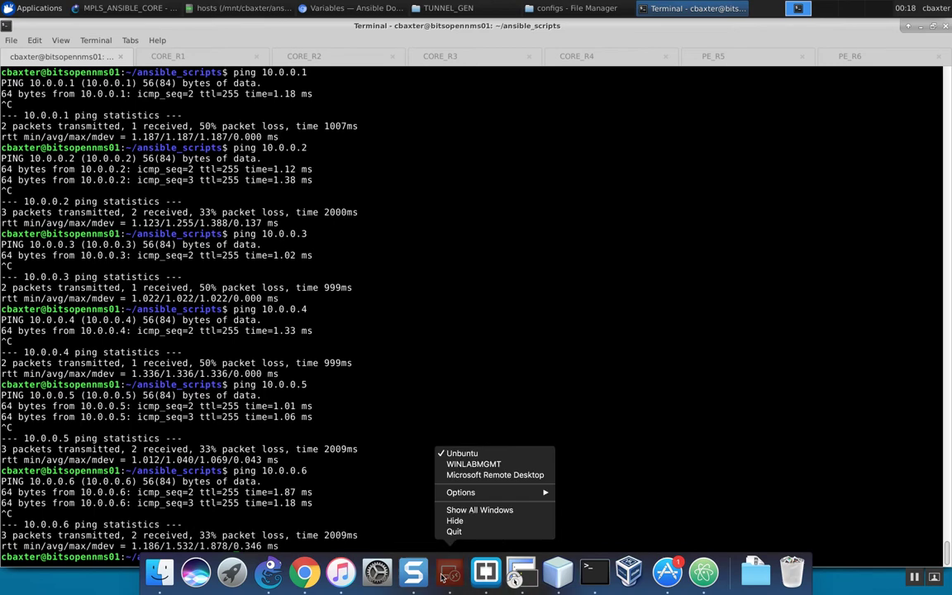
left_click(484, 464)
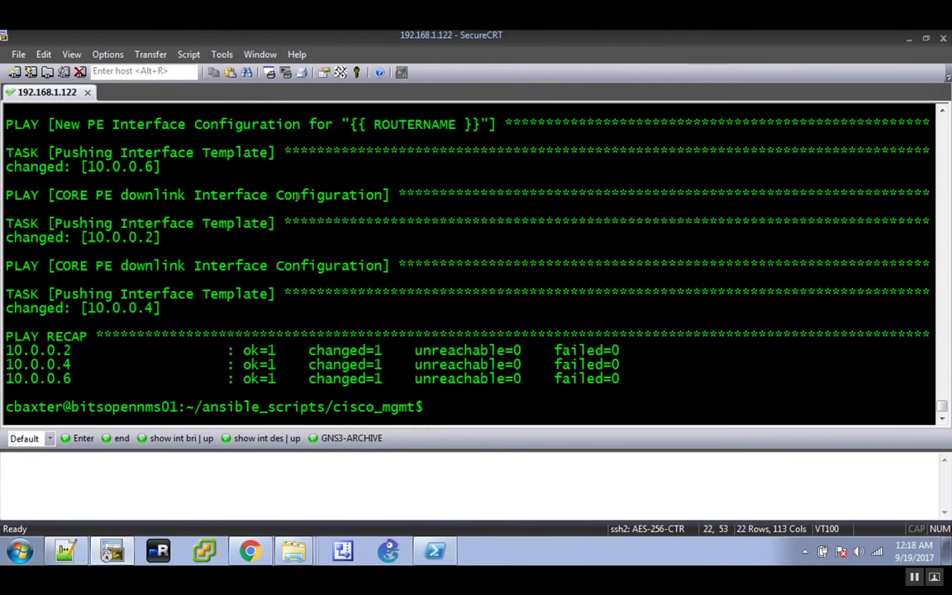
left_click(66, 550)
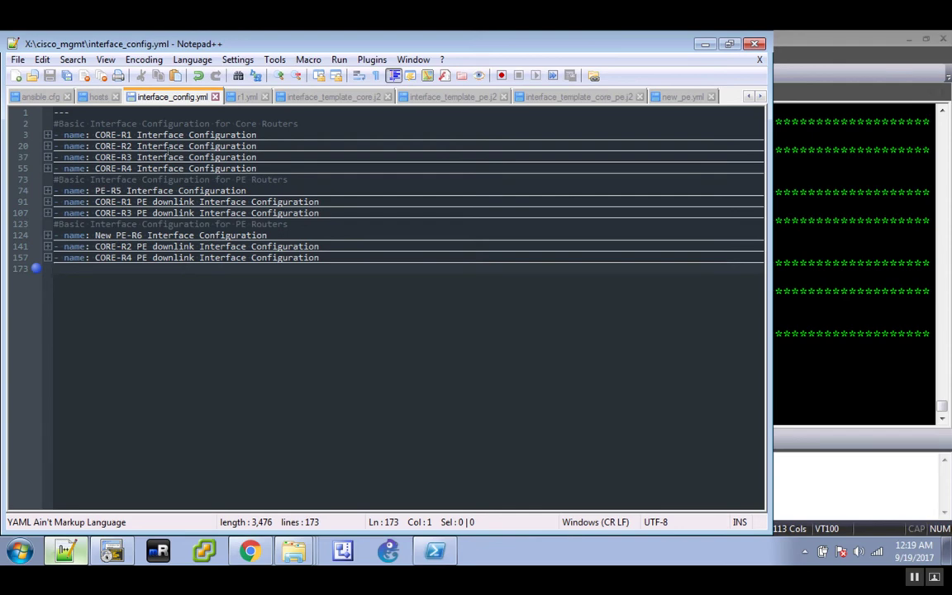
Unfold the CORE-R1 play, highlight its cli variable, then show the hosts file
left_click(47, 135)
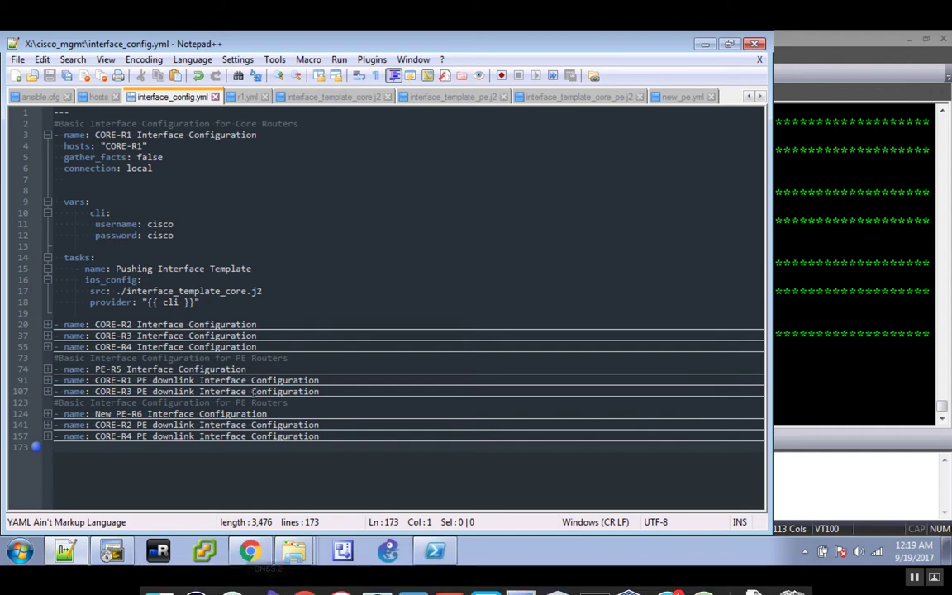
double_click(99, 213)
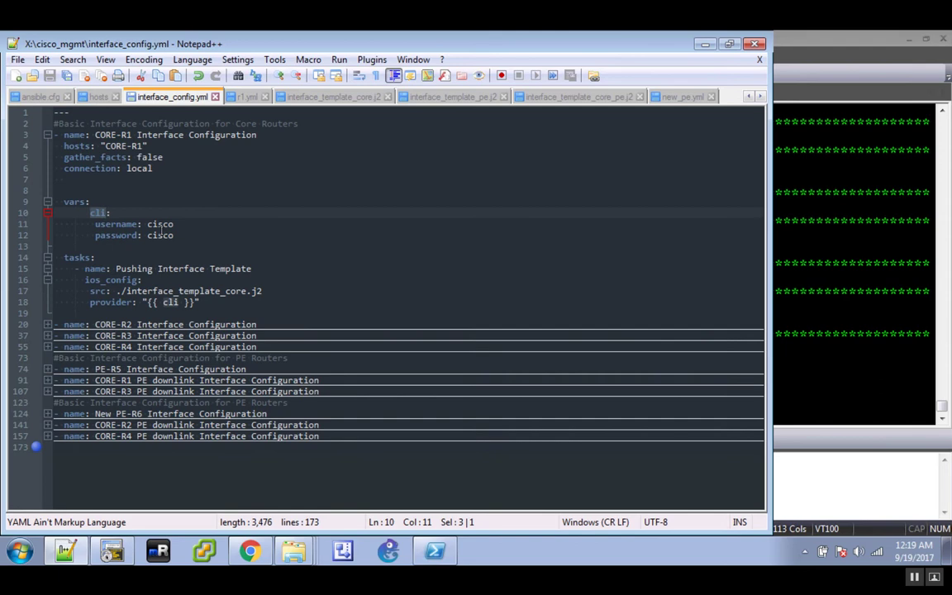
left_click(97, 96)
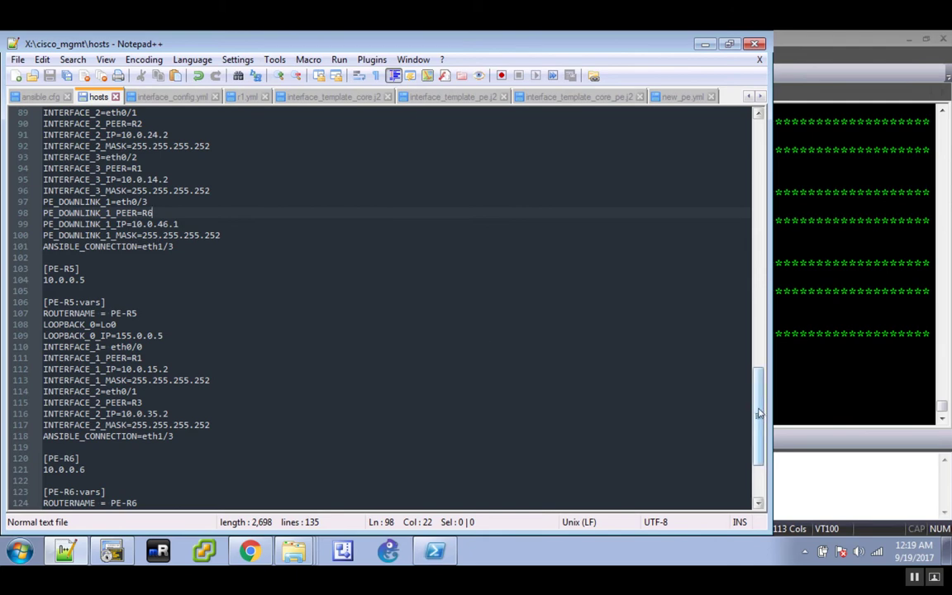
Scroll hosts to the top and highlight the CORE-R1:vars block through INTERFACE_3_IP
left_click_drag(759, 370, 724, 130)
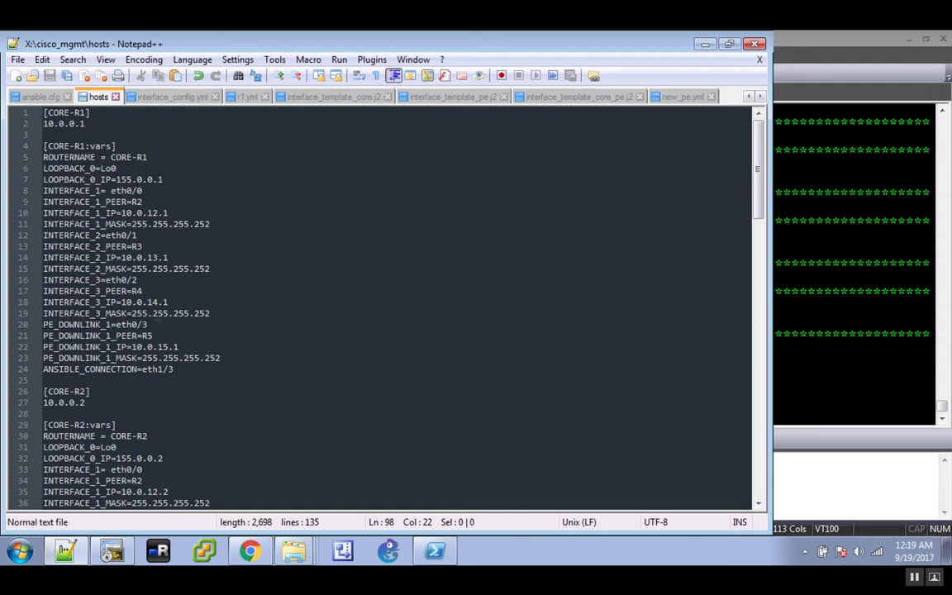
left_click_drag(176, 370, 2, 137)
left_click(167, 189)
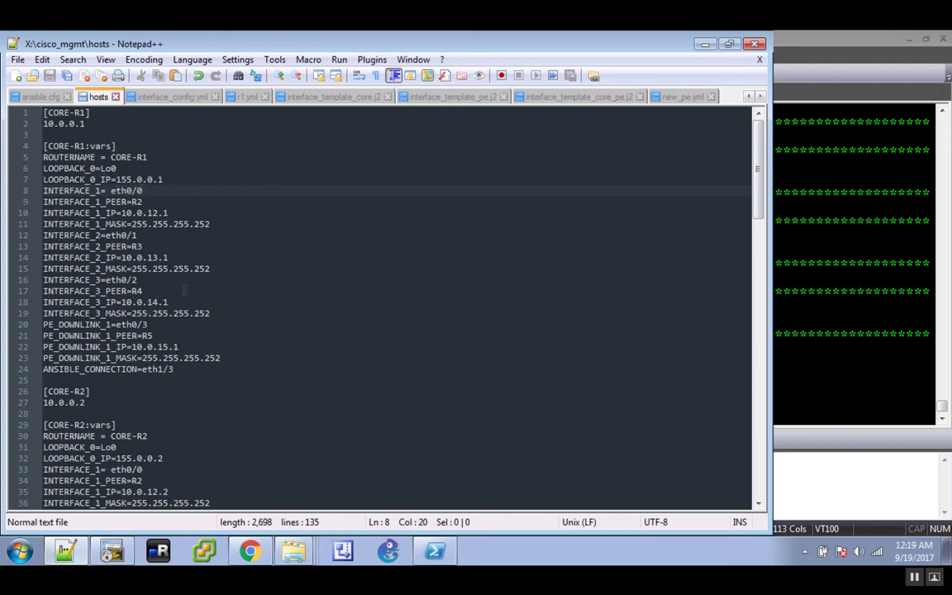
left_click_drag(106, 146, 170, 296)
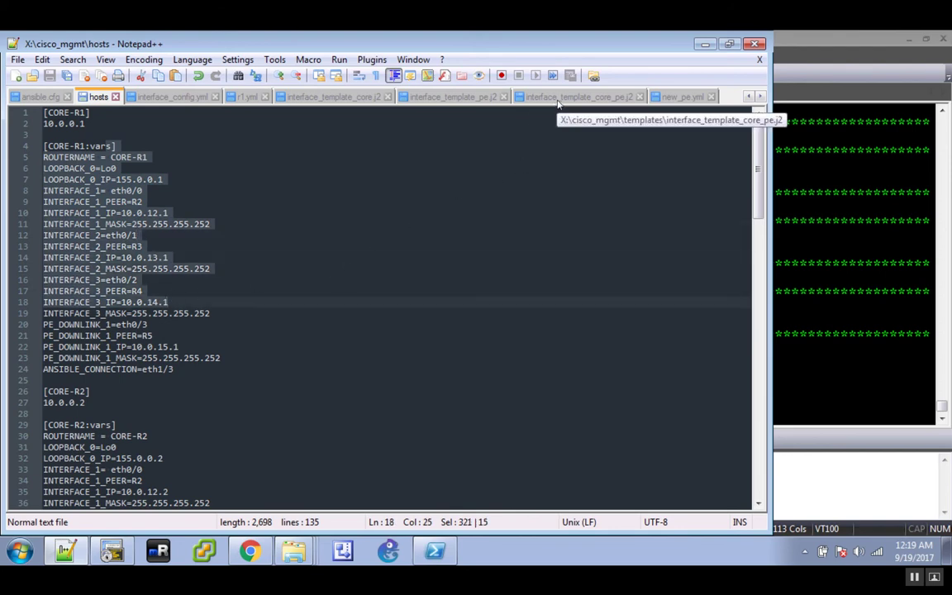
Compare the core and PE templates, highlighting LOOPBACK_0_IP, INTERFACE_1_PEER, INTERFACE_2_PEER and ANSIBLE_CONNECTION
left_click(466, 99)
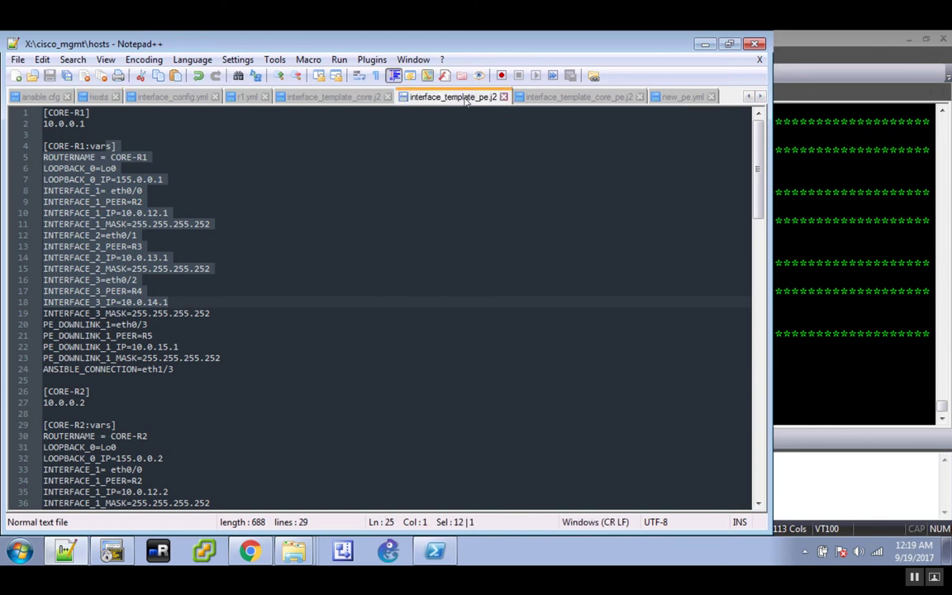
left_click(359, 99)
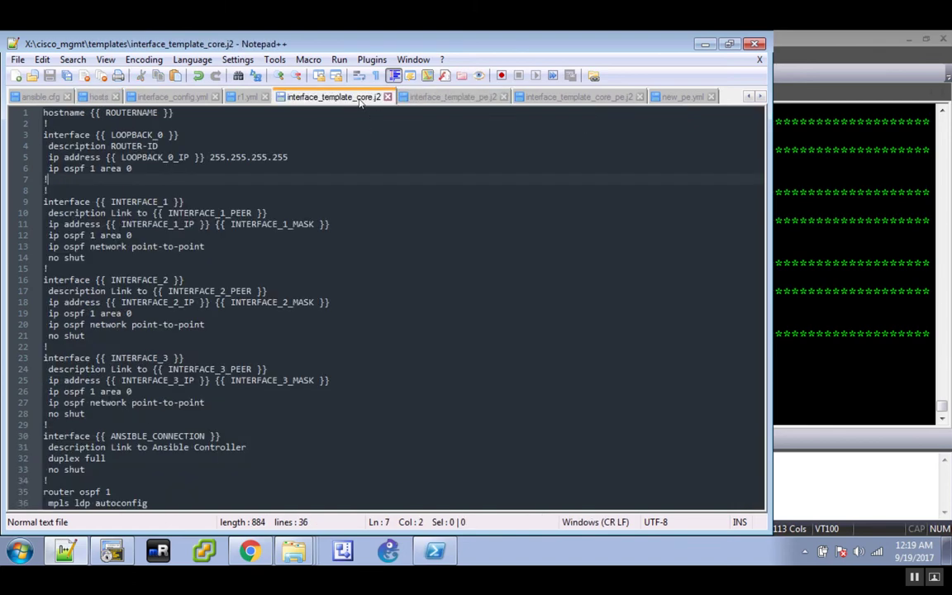
left_click(453, 97)
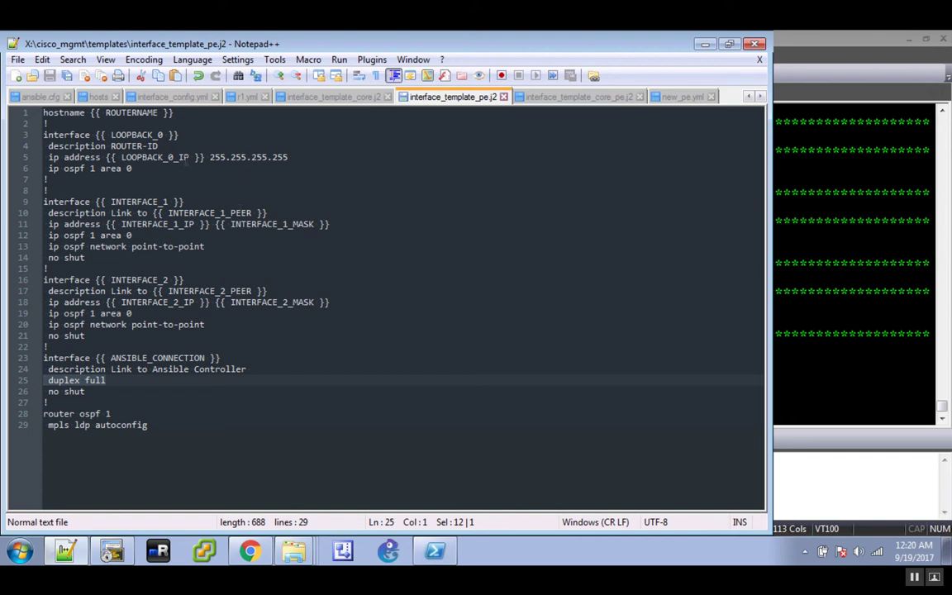
double_click(155, 157)
double_click(207, 213)
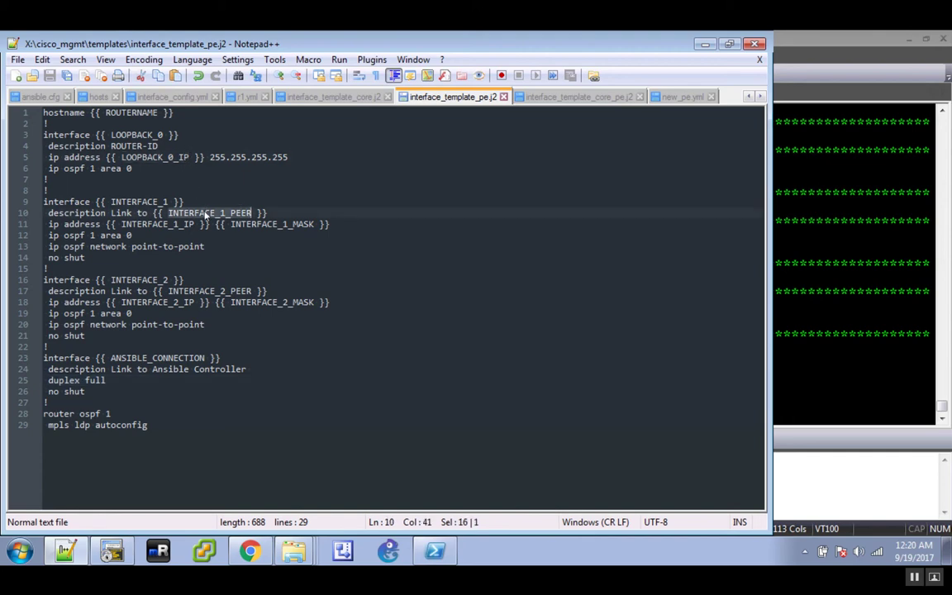
double_click(187, 293)
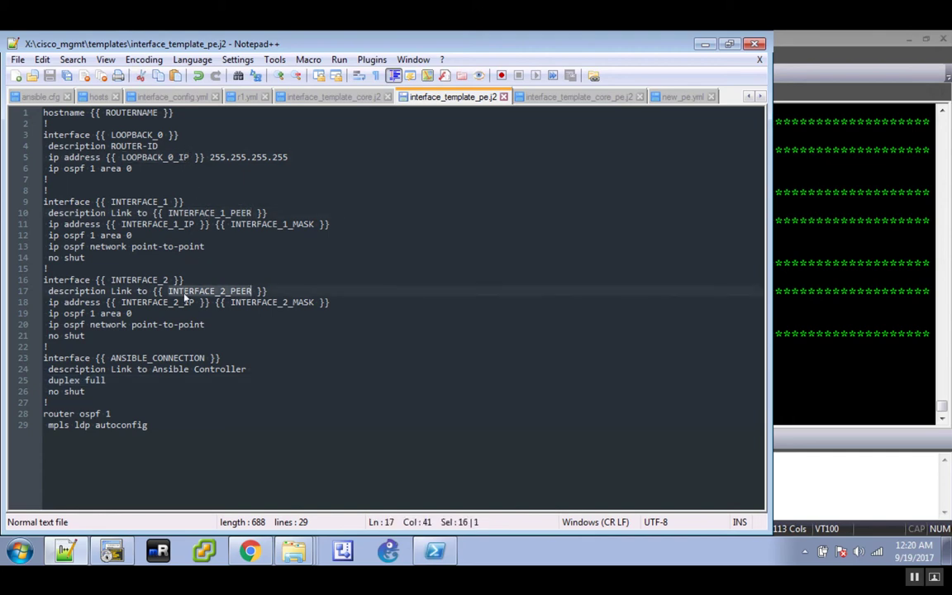
double_click(188, 358)
left_click(191, 359)
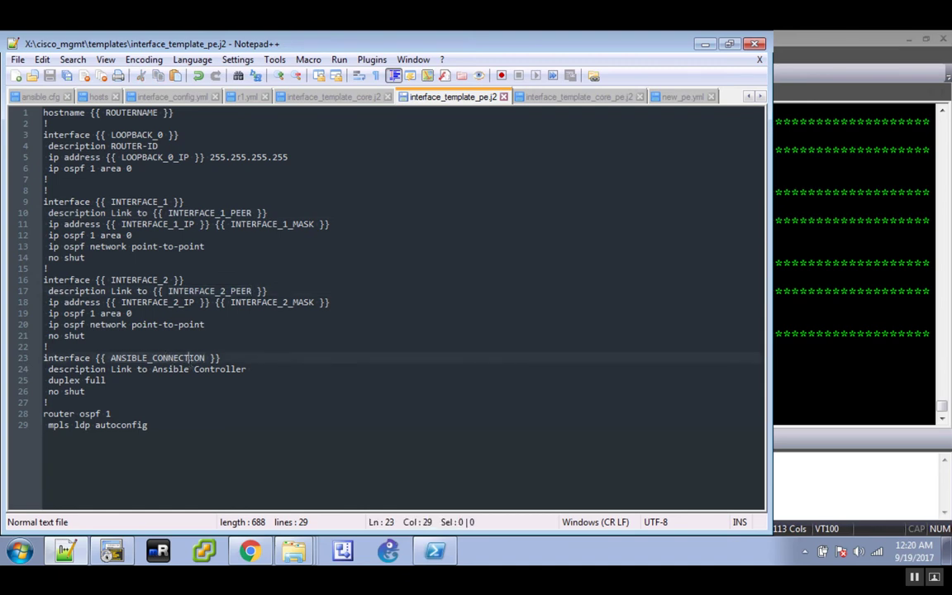
left_click_drag(189, 370, 194, 374)
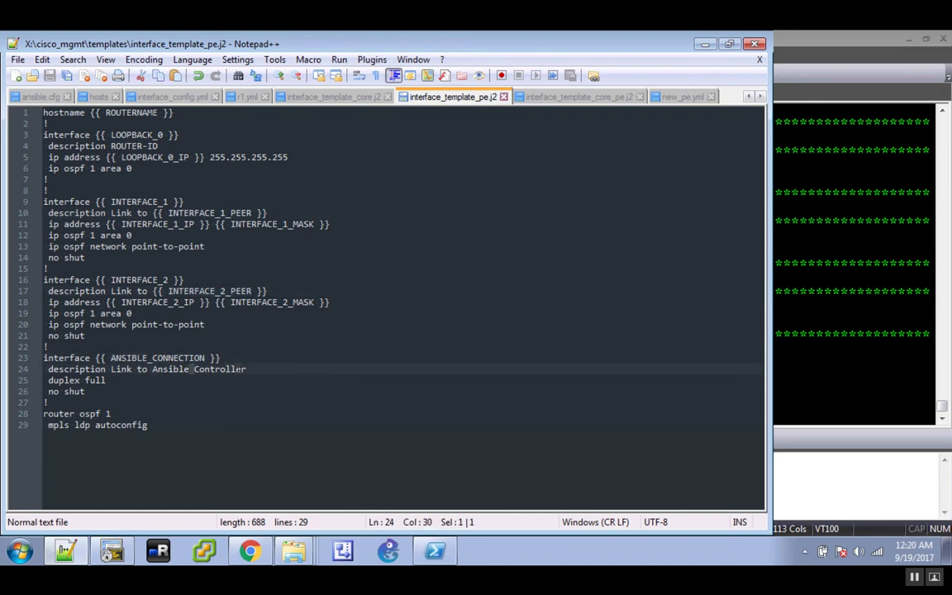
left_click(255, 370)
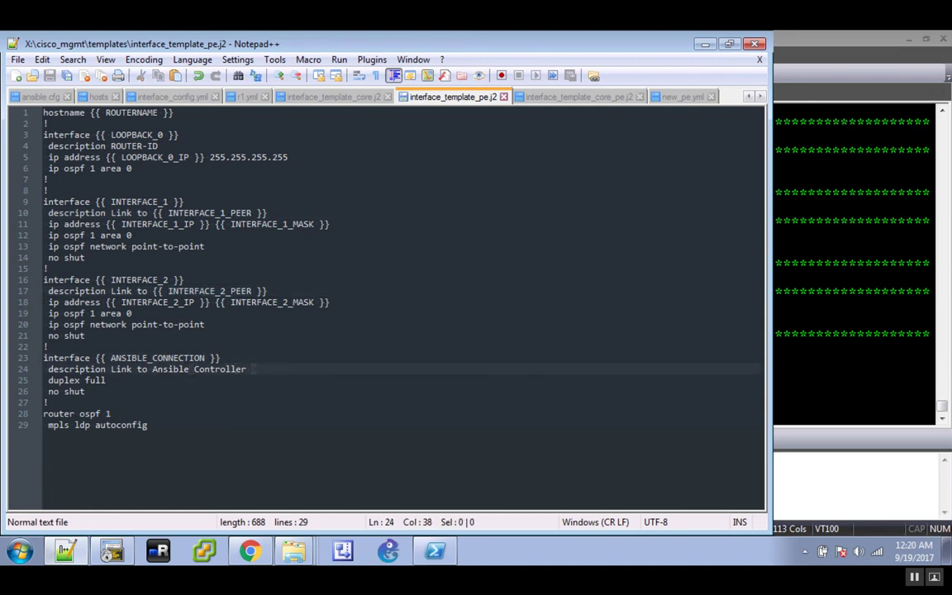
Review the core-to-PE downlink template's PE_DOWNLINK_1 variable and point-to-point network type
left_click(571, 97)
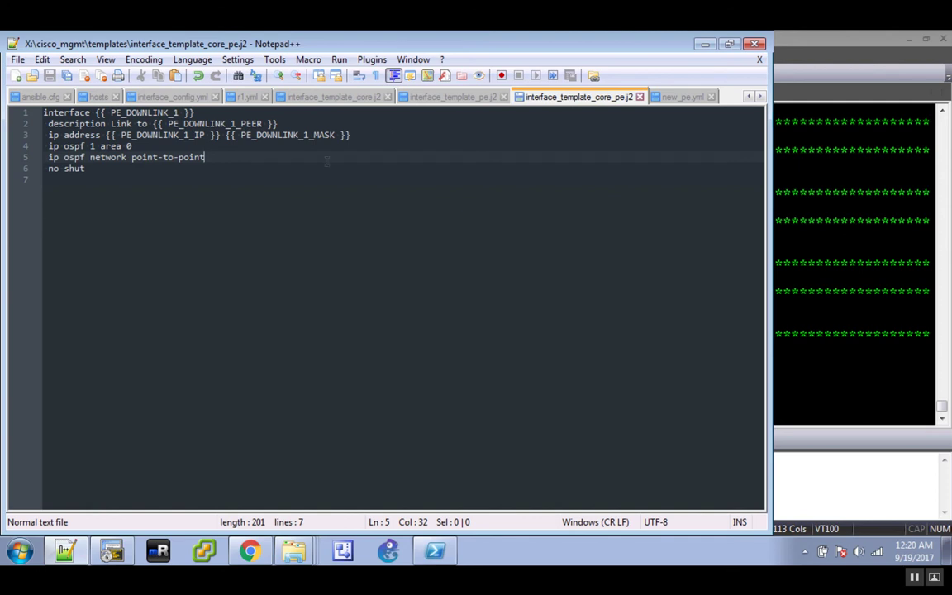
double_click(165, 112)
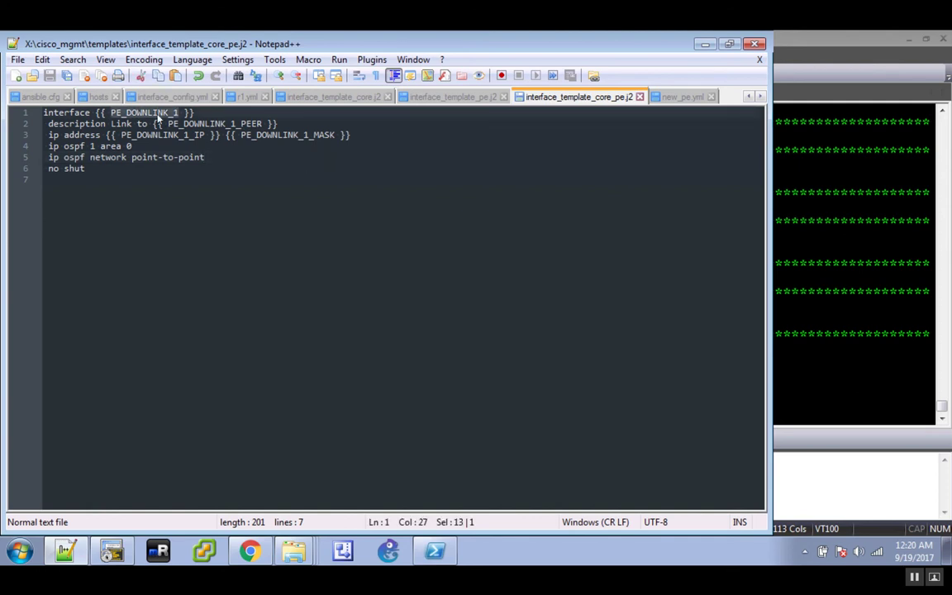
double_click(184, 157)
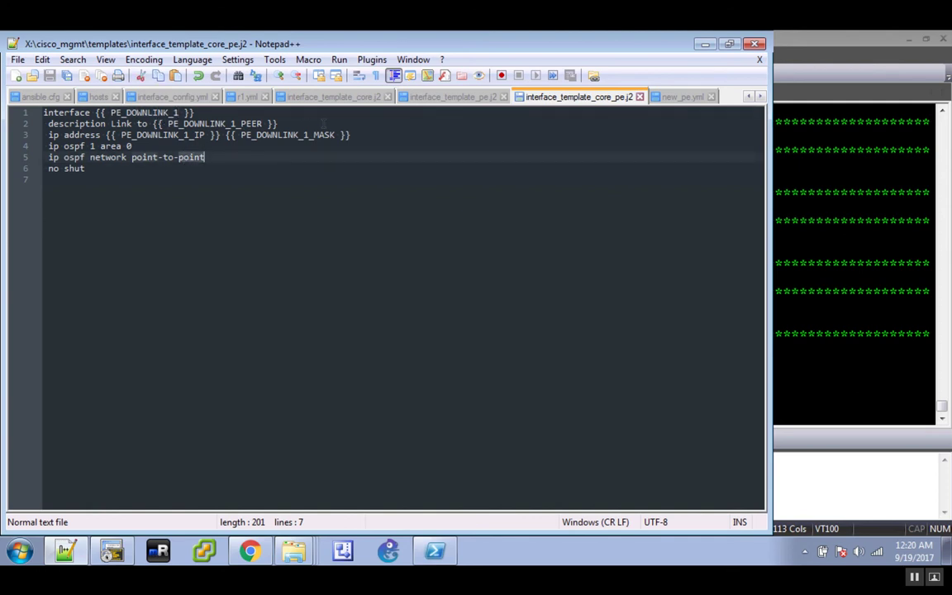
left_click(396, 123)
Fold new_pe.yml's New PE-R6, CORE-R2 and CORE-R4 plays, rechecking CORE-R4 before refolding it
left_click(671, 96)
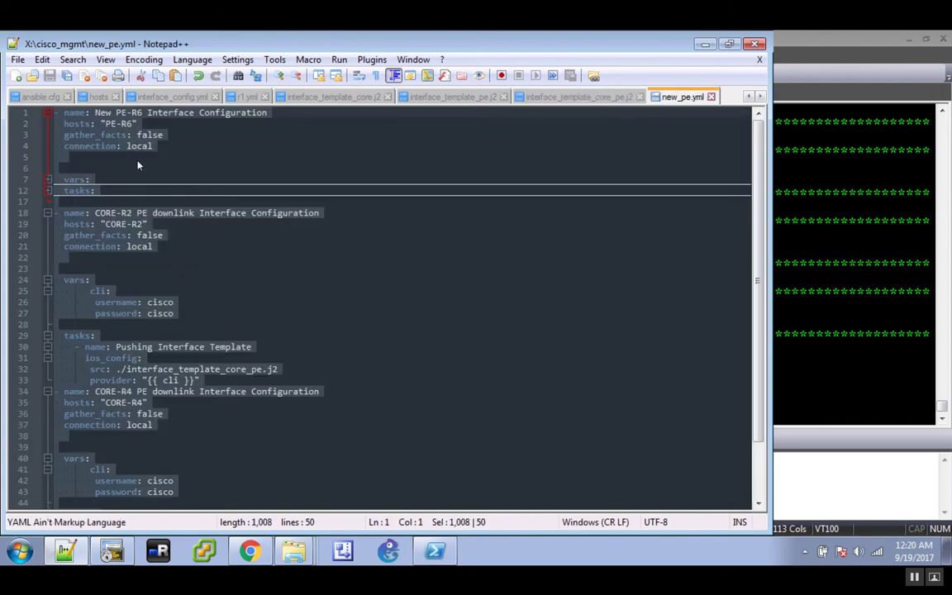
left_click(47, 113)
left_click(47, 124)
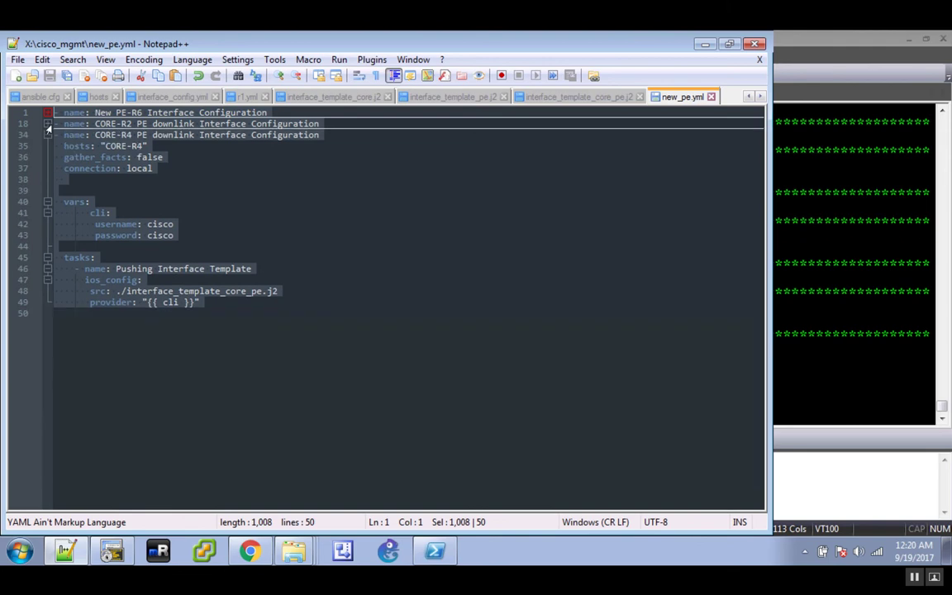
left_click(47, 134)
left_click(53, 146)
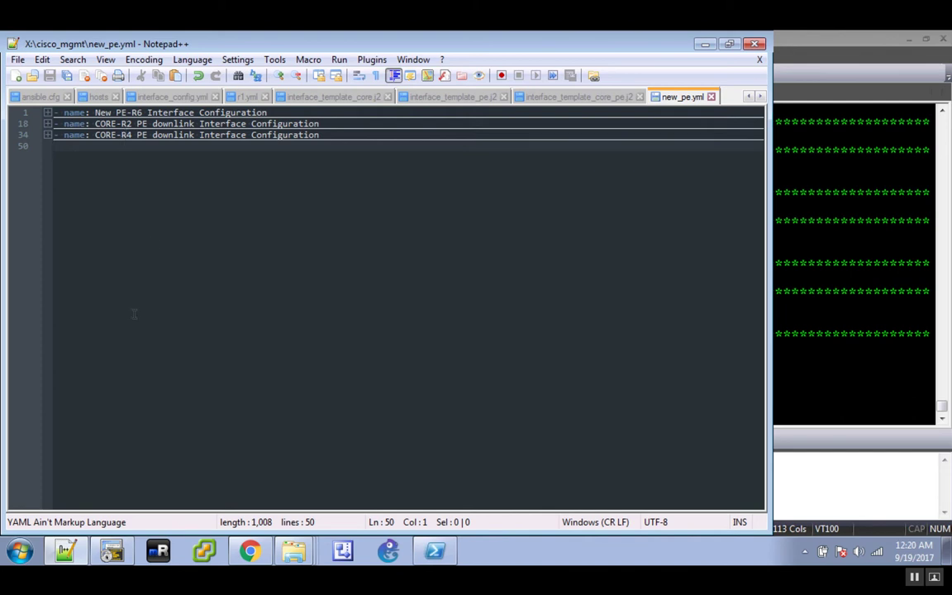
left_click(47, 135)
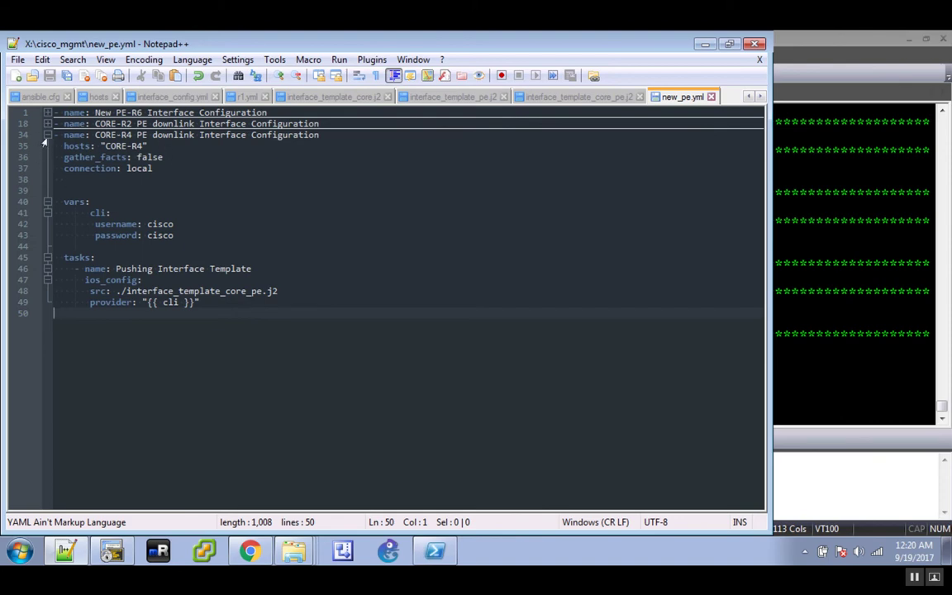
key("alt+0")
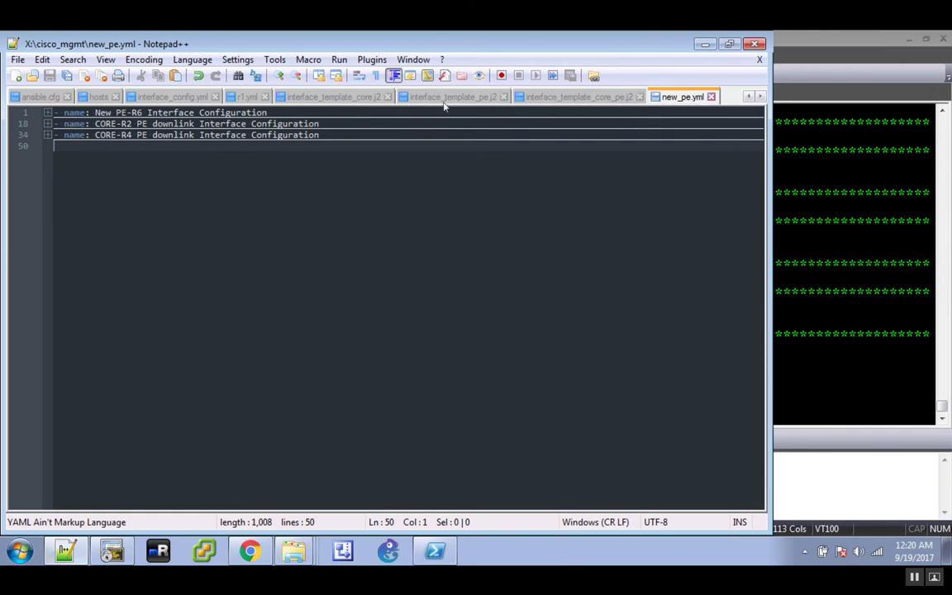
left_click(187, 100)
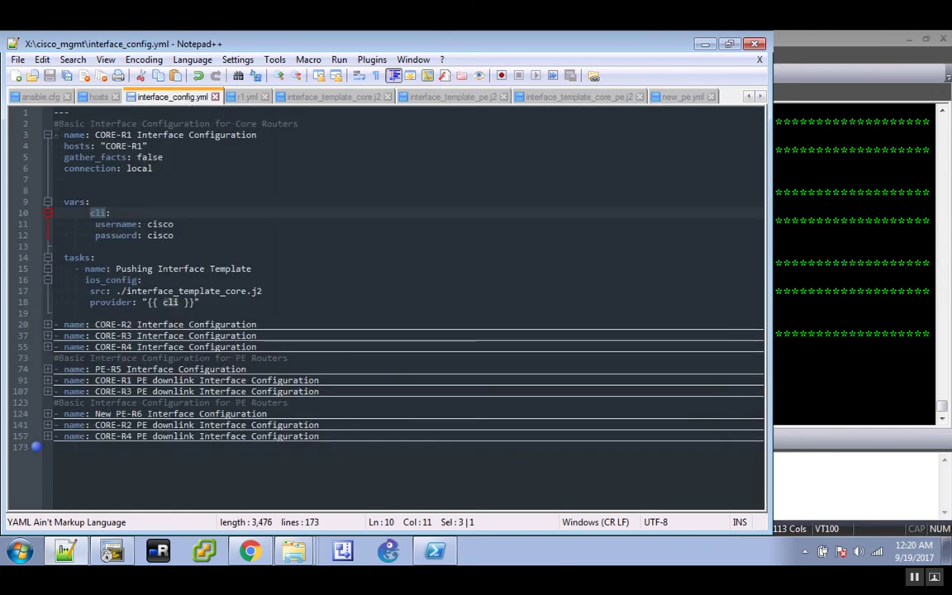
left_click(47, 135)
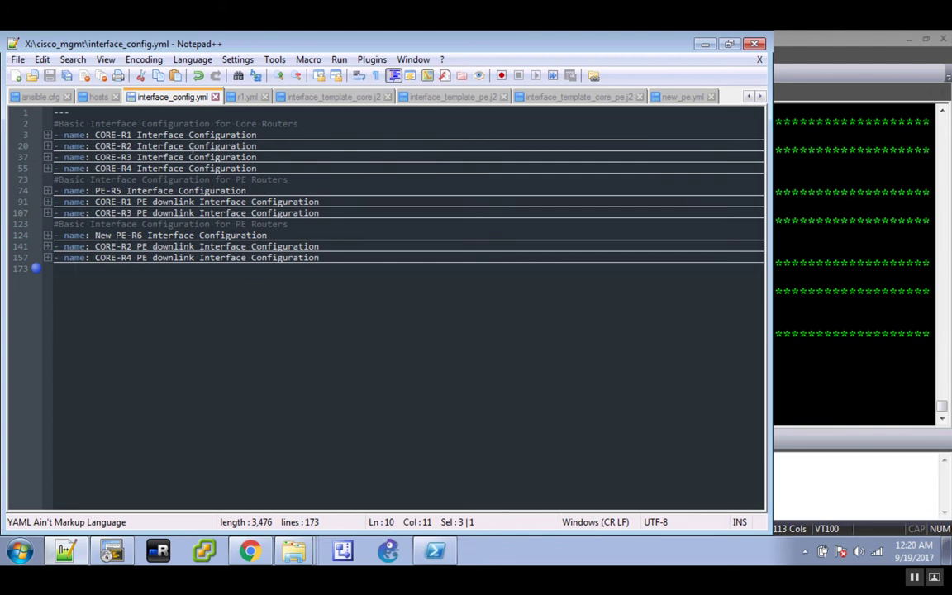
left_click(47, 168)
left_click(47, 169)
left_click(128, 202)
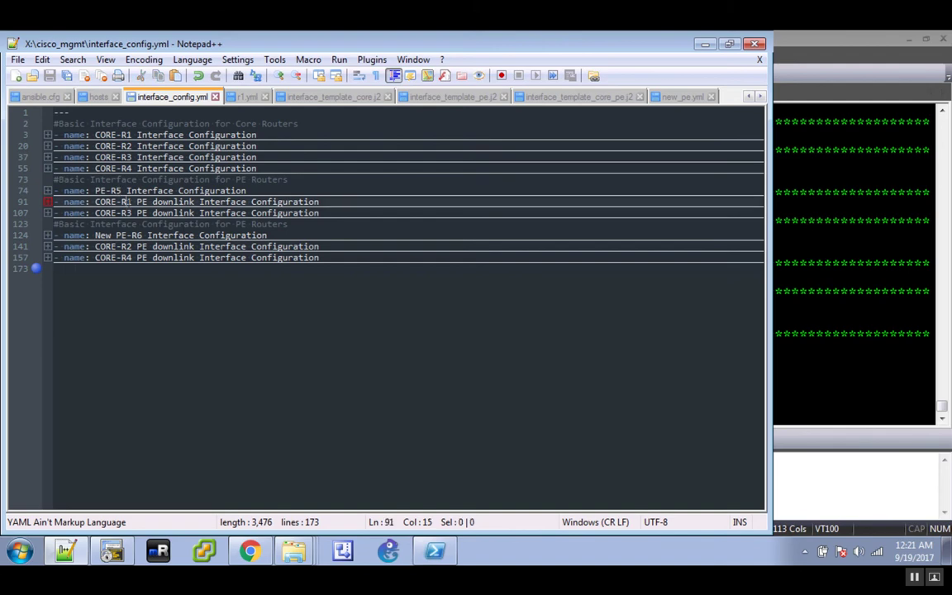
left_click(128, 212)
left_click(127, 234)
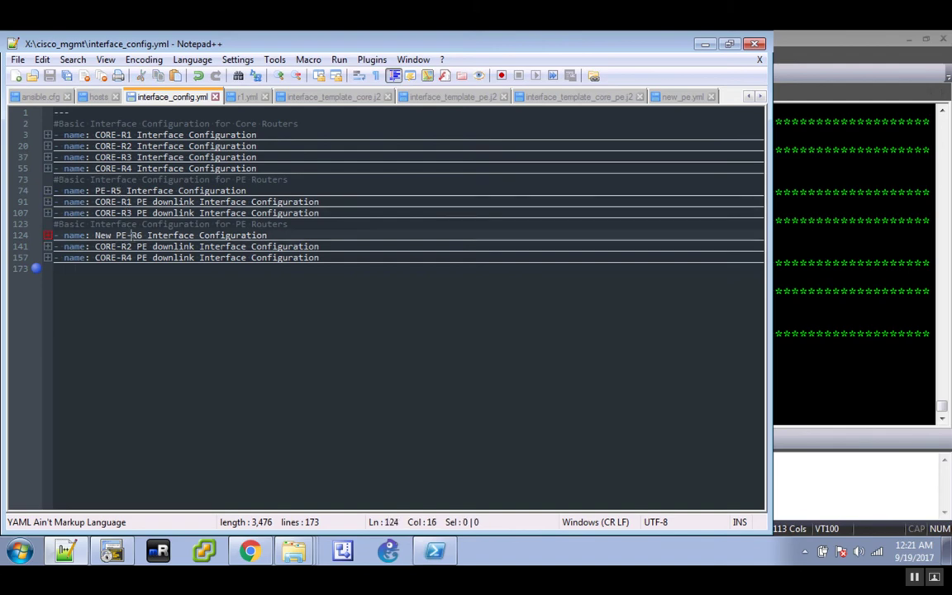
left_click(126, 247)
left_click(127, 257)
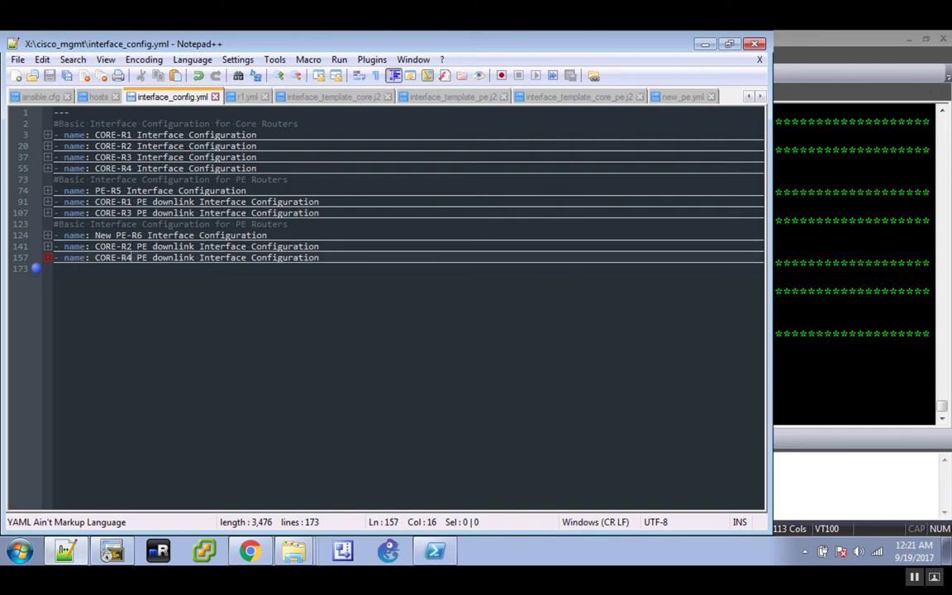
left_click(46, 258)
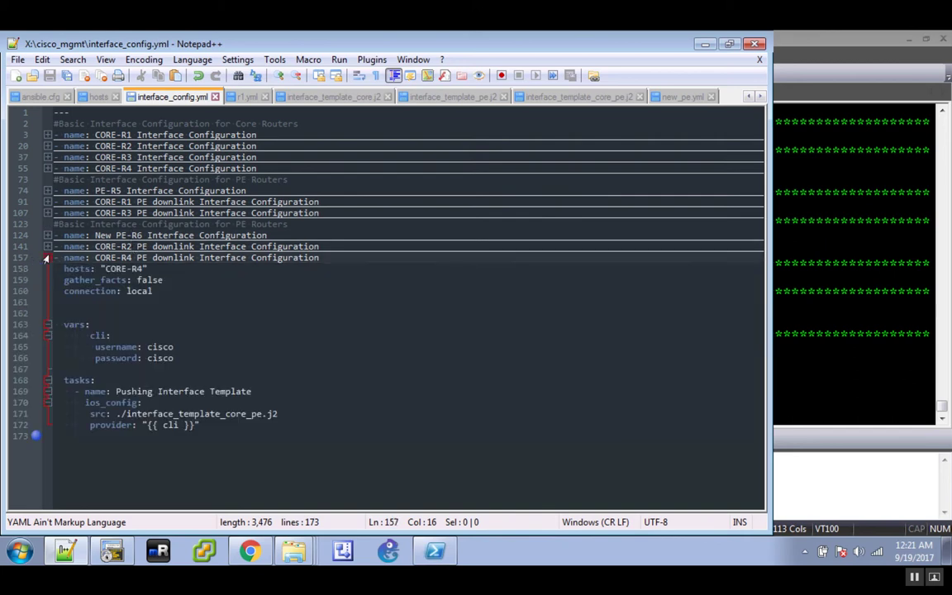
left_click(46, 247)
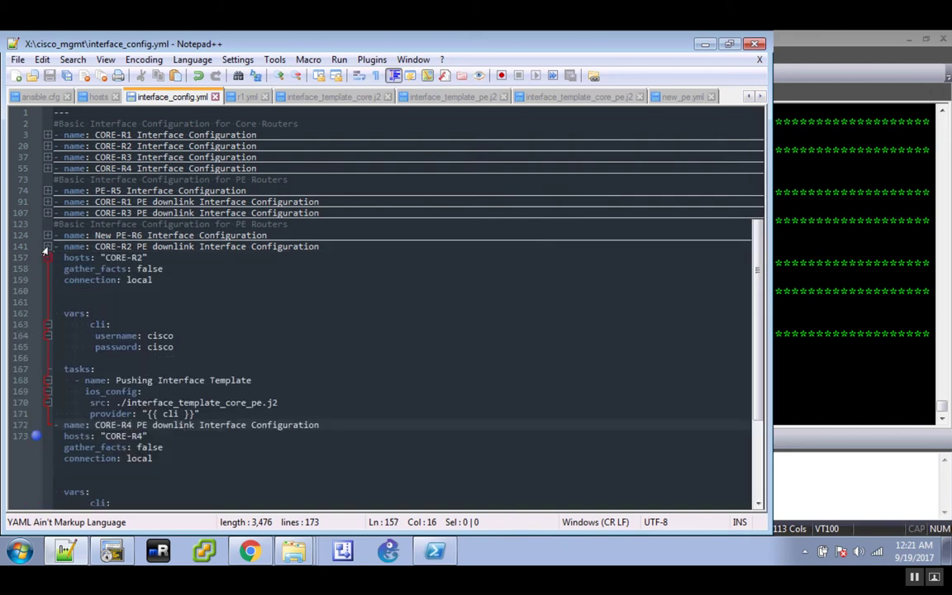
left_click(47, 247)
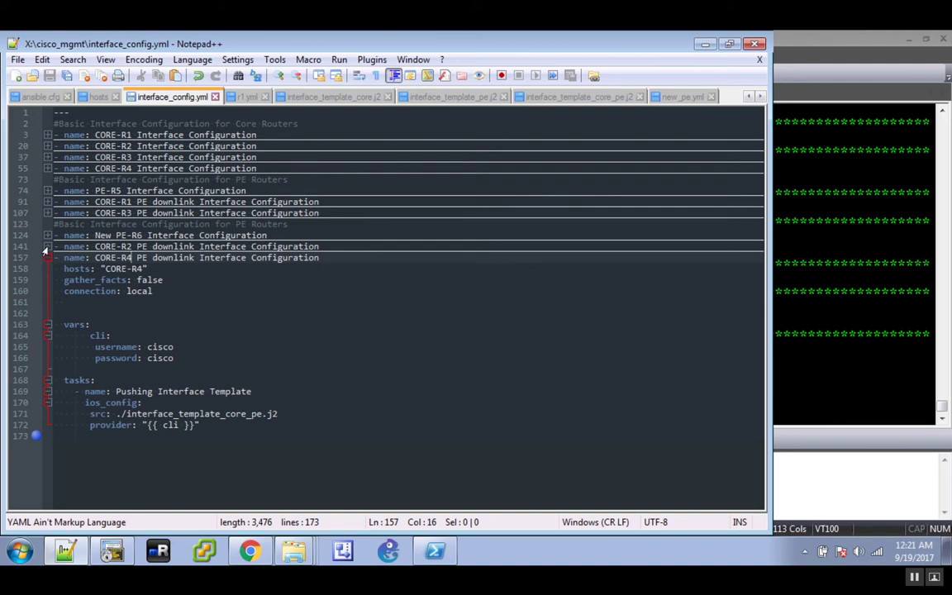
left_click(47, 247)
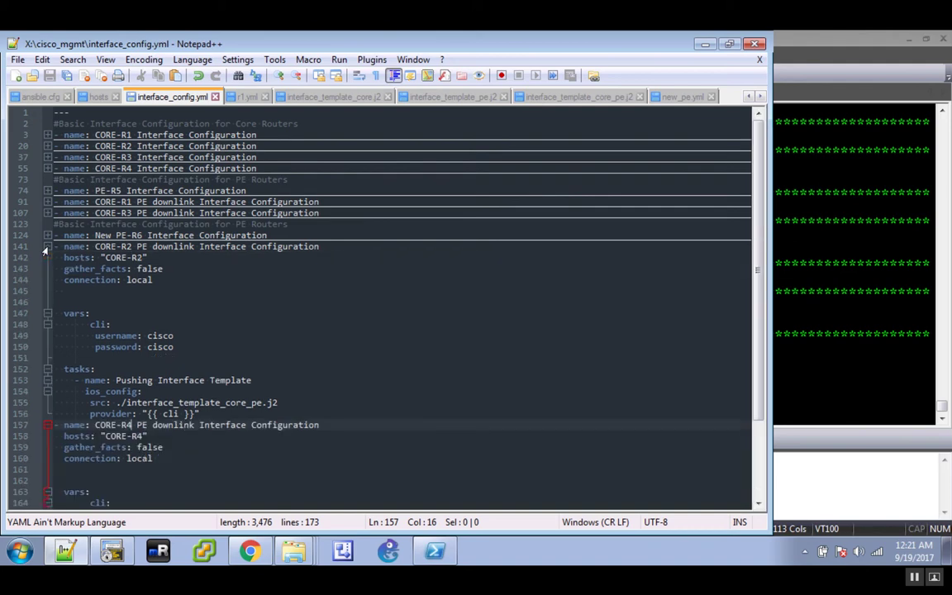
left_click(46, 247)
left_click(46, 258)
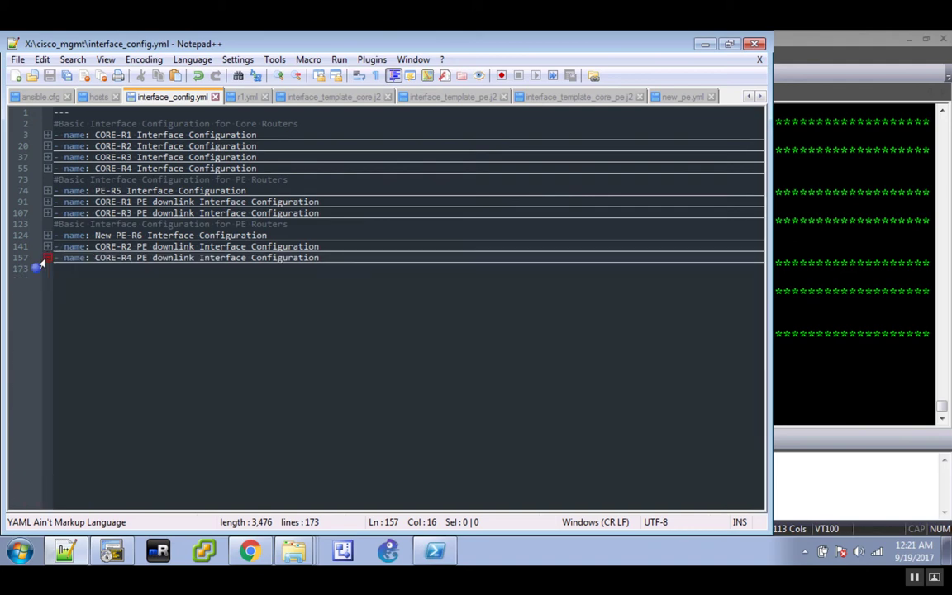
left_click(47, 235)
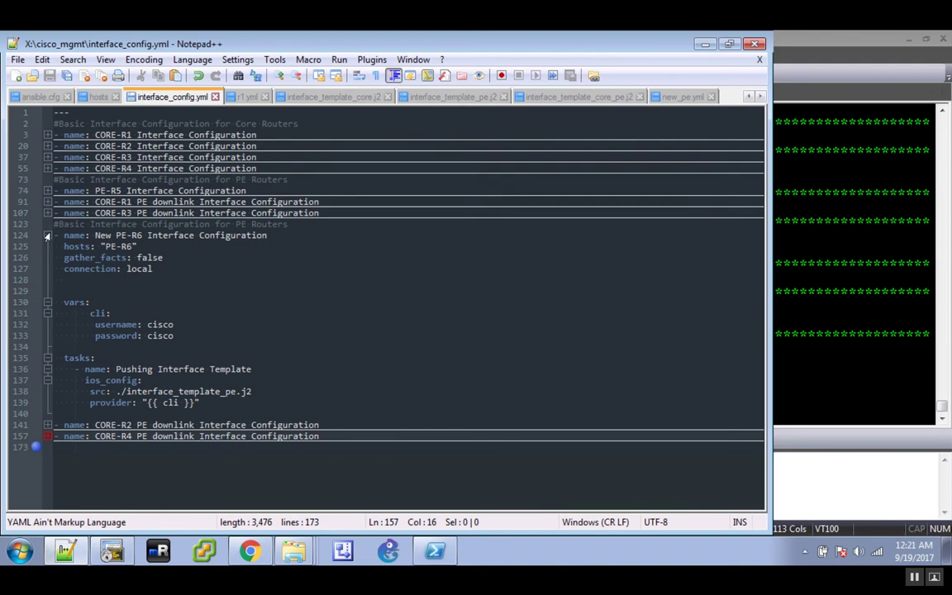
left_click(47, 236)
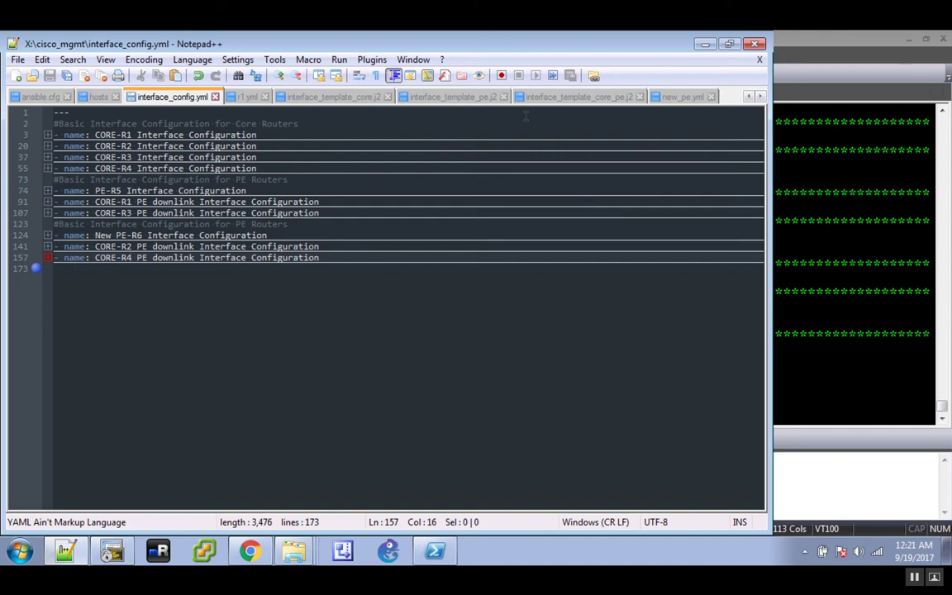
Switch from the SecureCRT play output to the Ubuntu remote desktop session
left_click(813, 208)
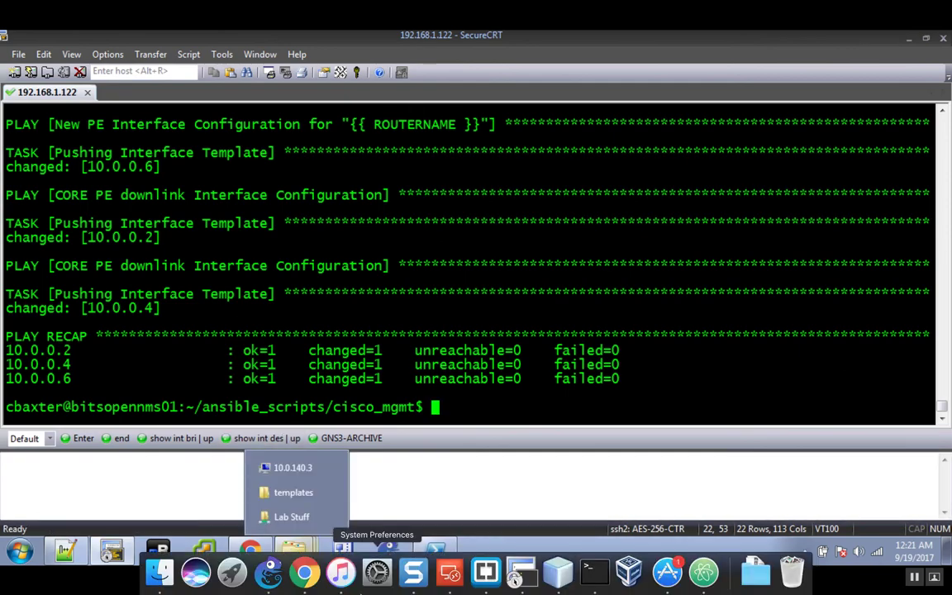
right_click(450, 570)
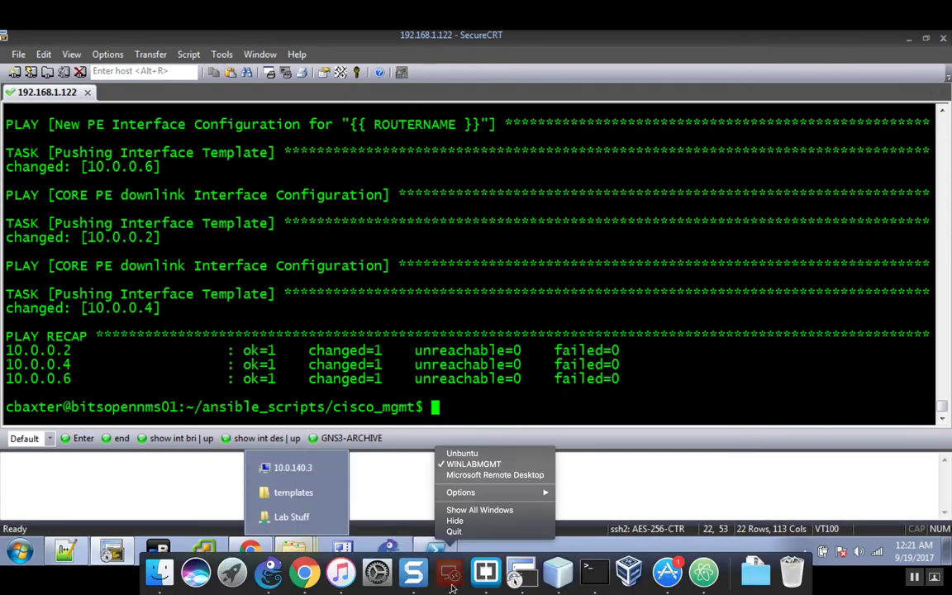
left_click(462, 453)
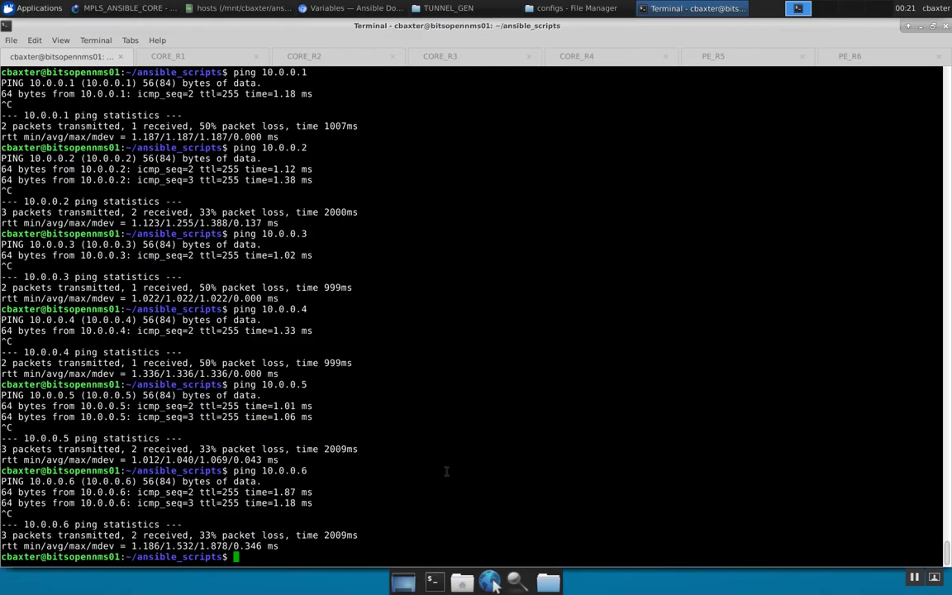
List ansible_scripts, then enter cisco_mgmt and list its playbook files
key("Return")
key("Return")
key("Return")
key("Return")
type("ls")
key("Return")
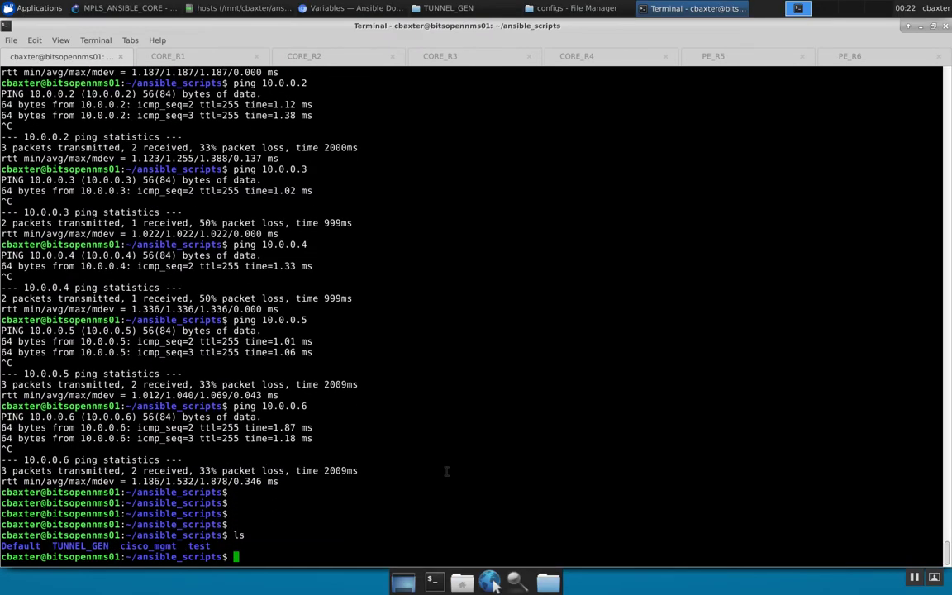
type("cd ci")
key("Tab")
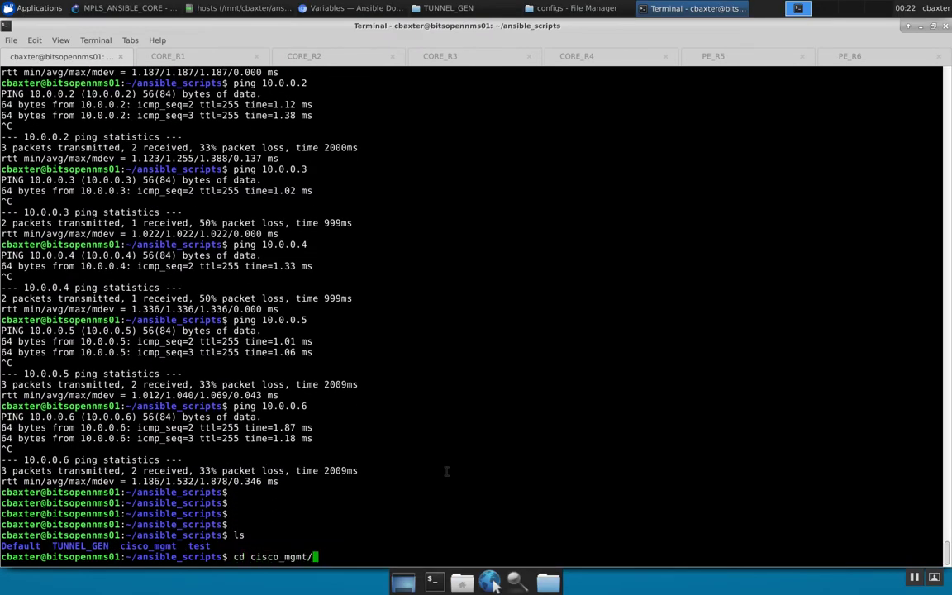
key("Return")
type("ls")
key("Return")
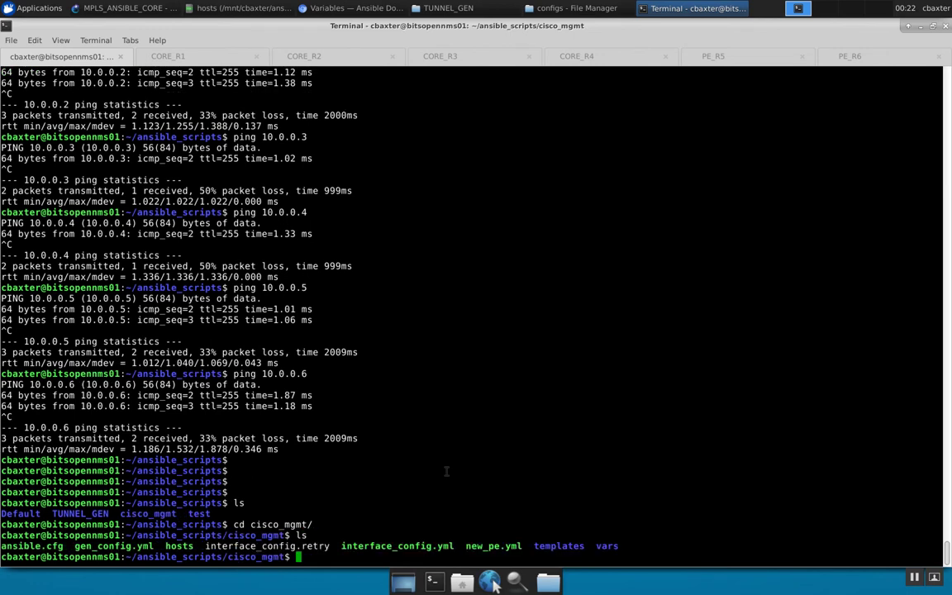
Run ansible-playbook interface_config.yml to push interface configs to routers 10.0.0.1–10.0.0.6
type("ansible-playbook int")
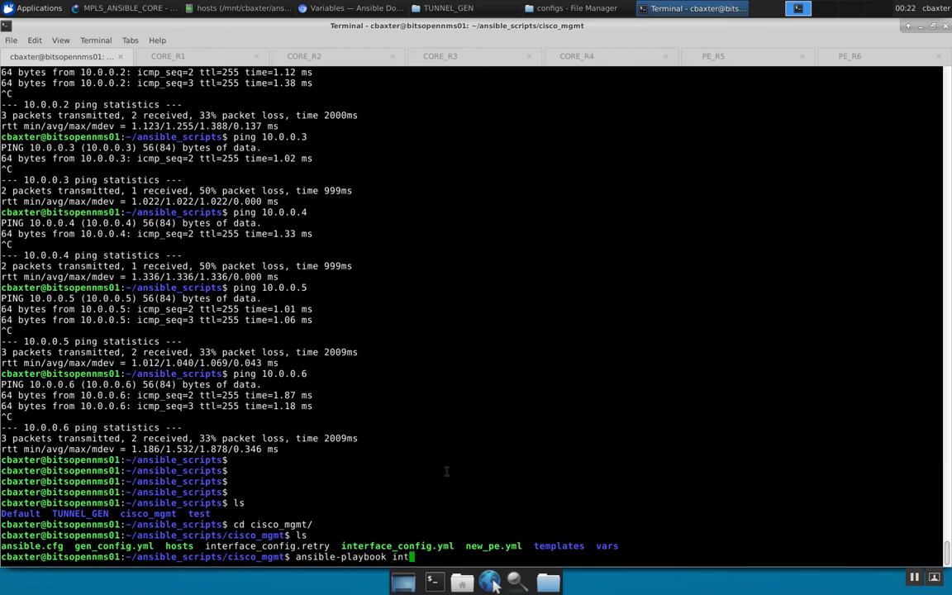
key("Tab")
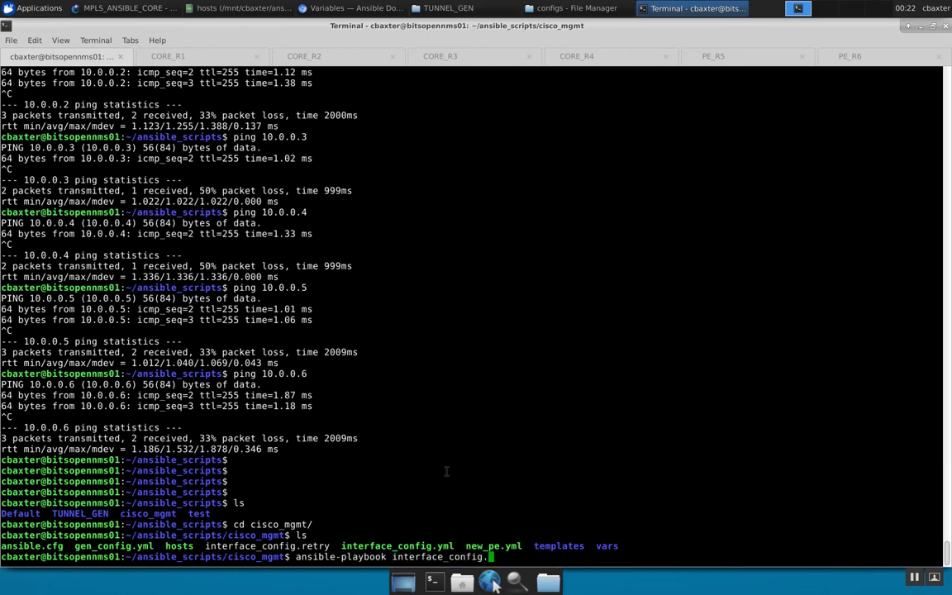
type("y")
key("Tab")
key("Return")
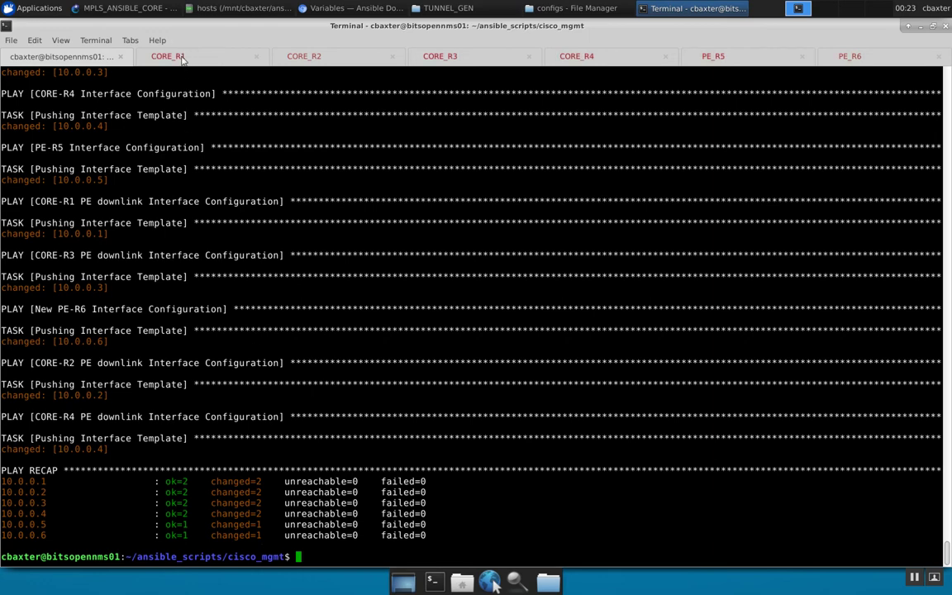
Return to the Ubuntu remote desktop and add blank prompts below the play recap
mouse_move(7, 1)
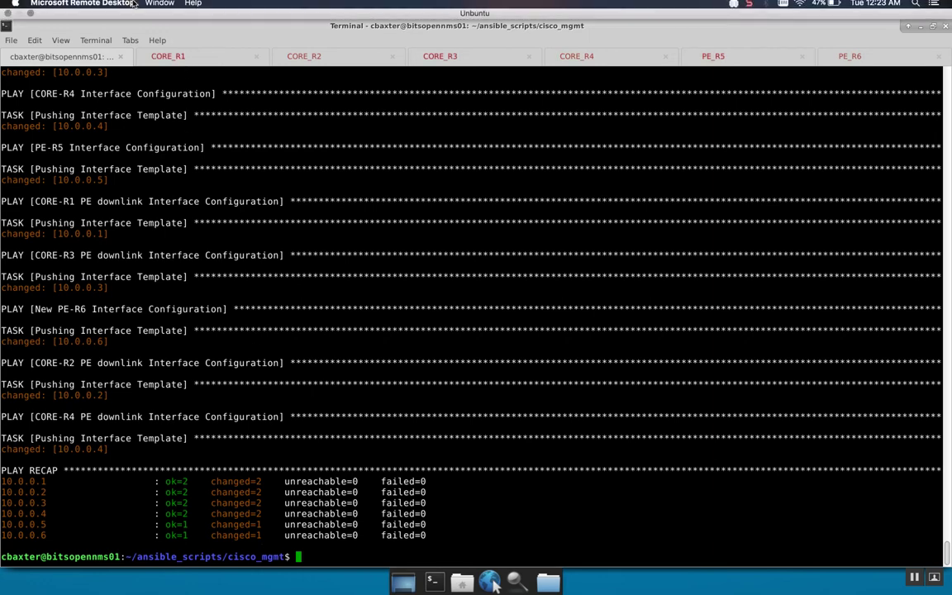
left_click(7, 18)
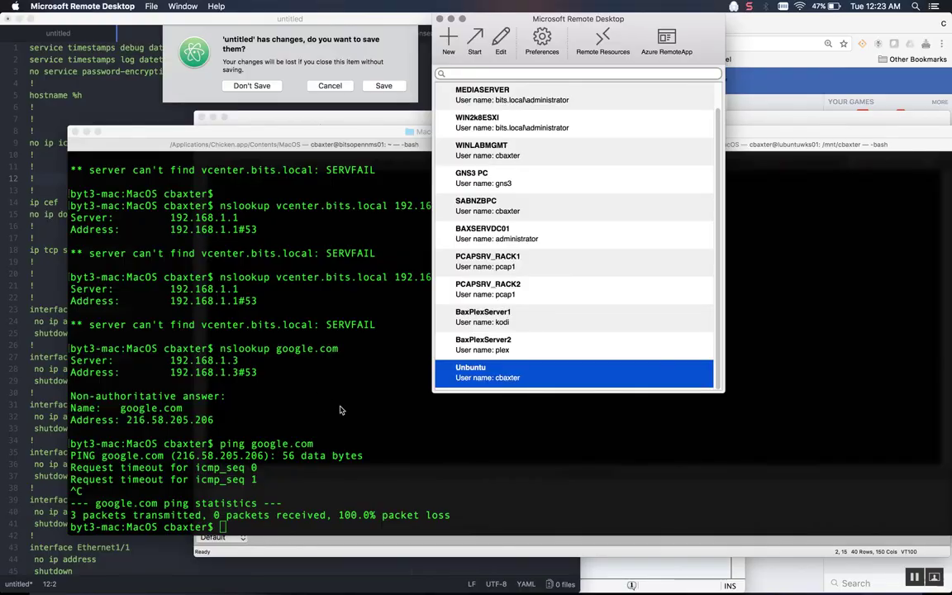
double_click(476, 376)
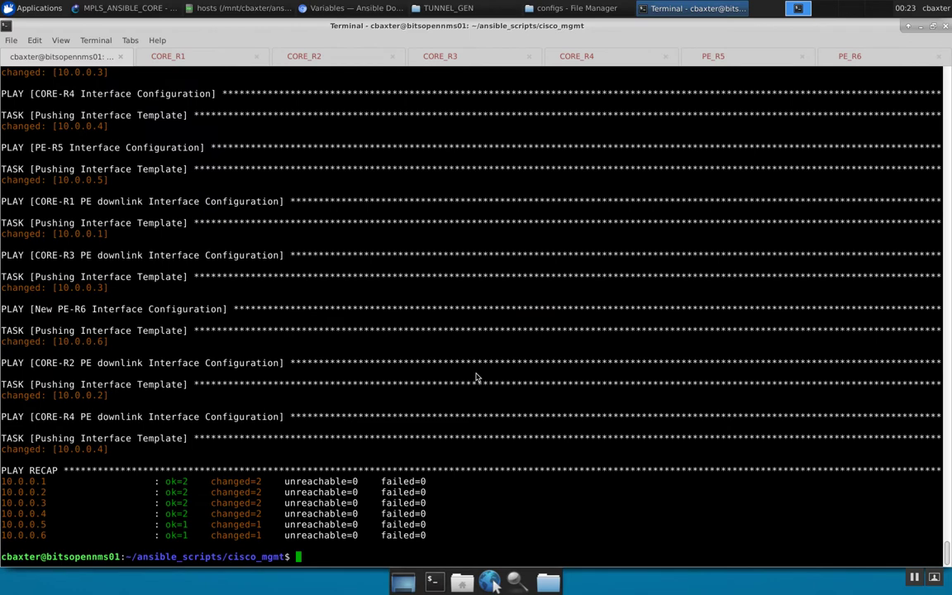
key("Return")
key("Return")
key("Return")
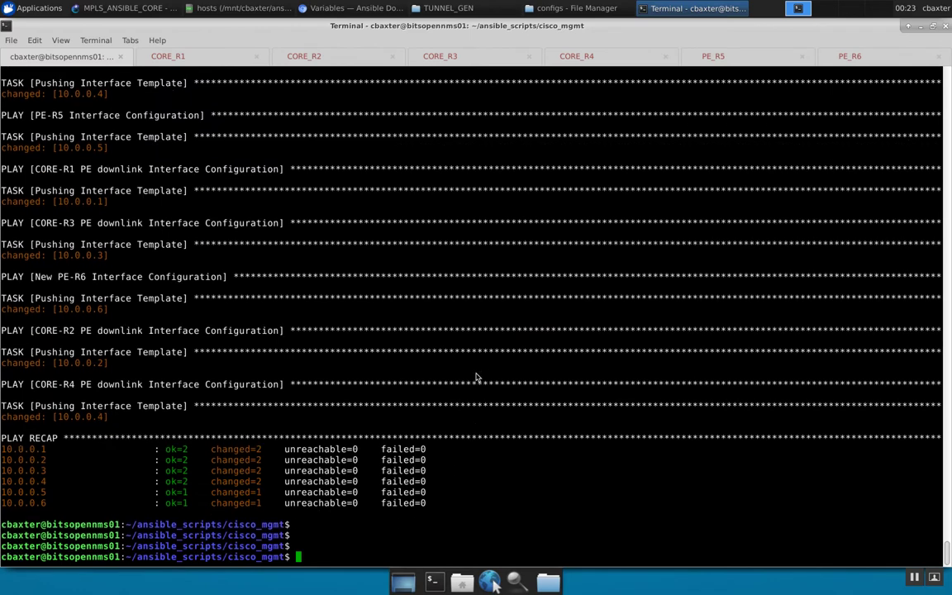
key("Return")
key("Return")
type("show")
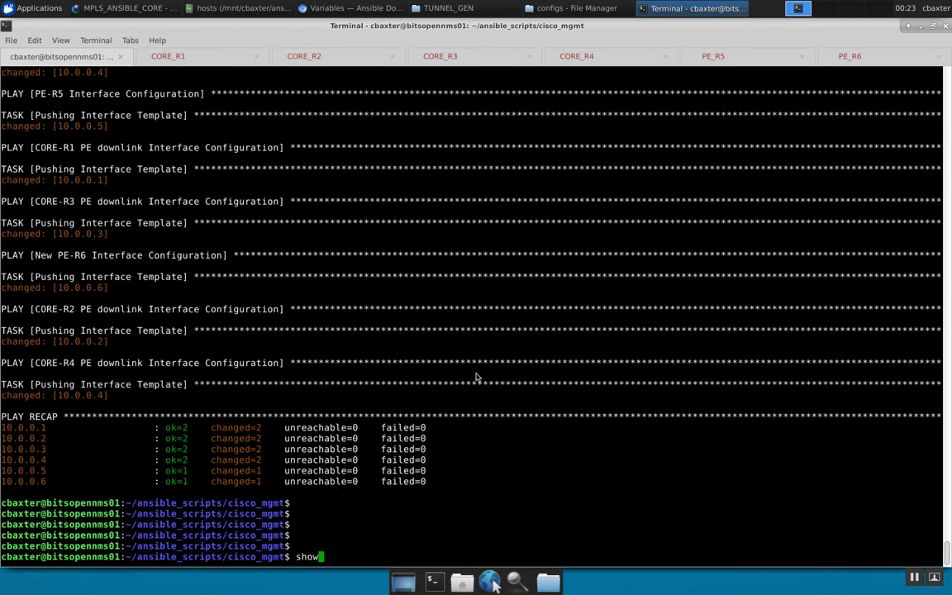
key("BackSpace")
key("BackSpace")
key("BackSpace")
key("BackSpace")
Open the CORE_R1 console, check the GNS3 topology, and refresh the CORE-R1 prompt
left_click(200, 58)
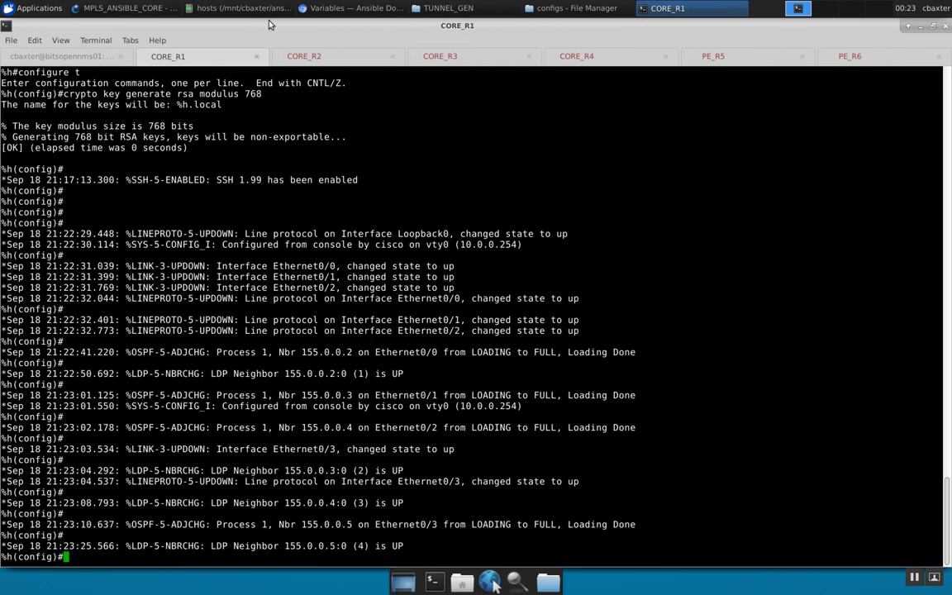
left_click(129, 12)
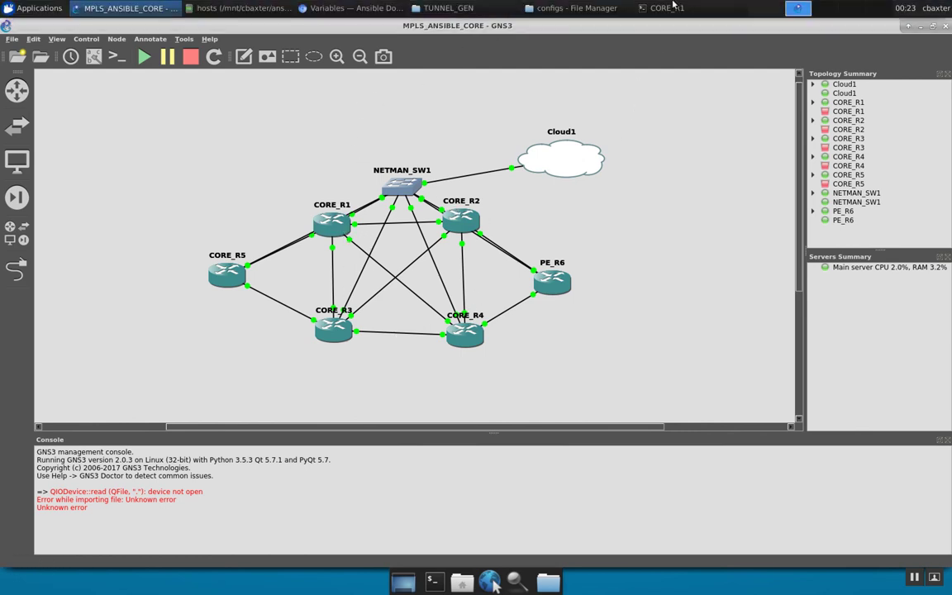
left_click(669, 9)
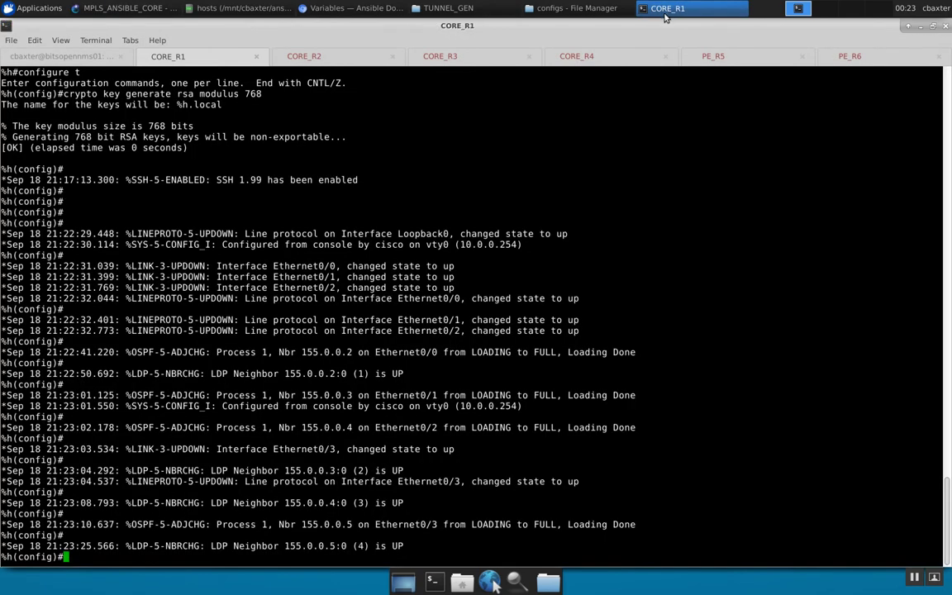
key("Return")
key("Return")
key("Return")
key("Return")
key("Return")
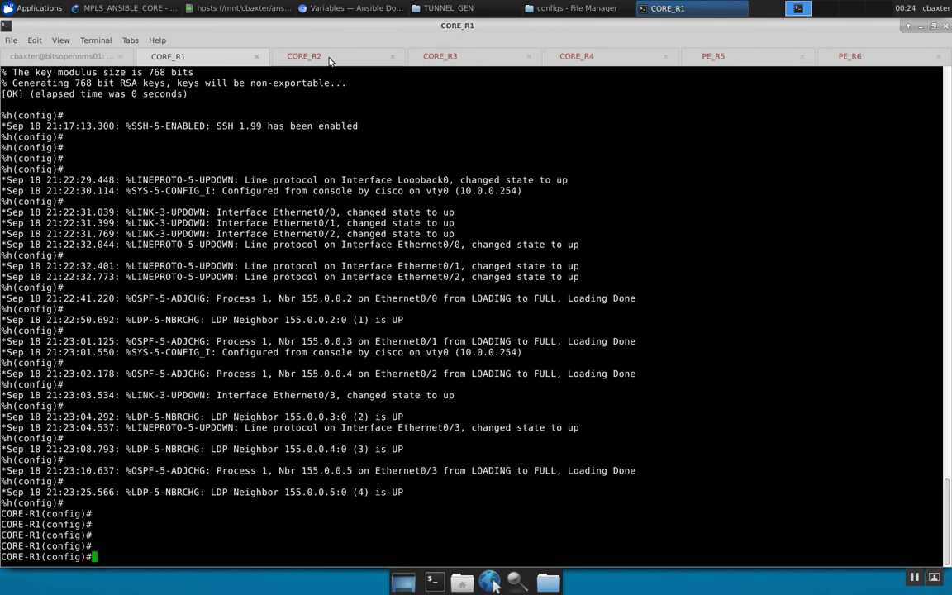
Refresh the CORE-R2, CORE-R3 and CORE-R4 console prompts
left_click(300, 55)
key("Return")
left_click(459, 56)
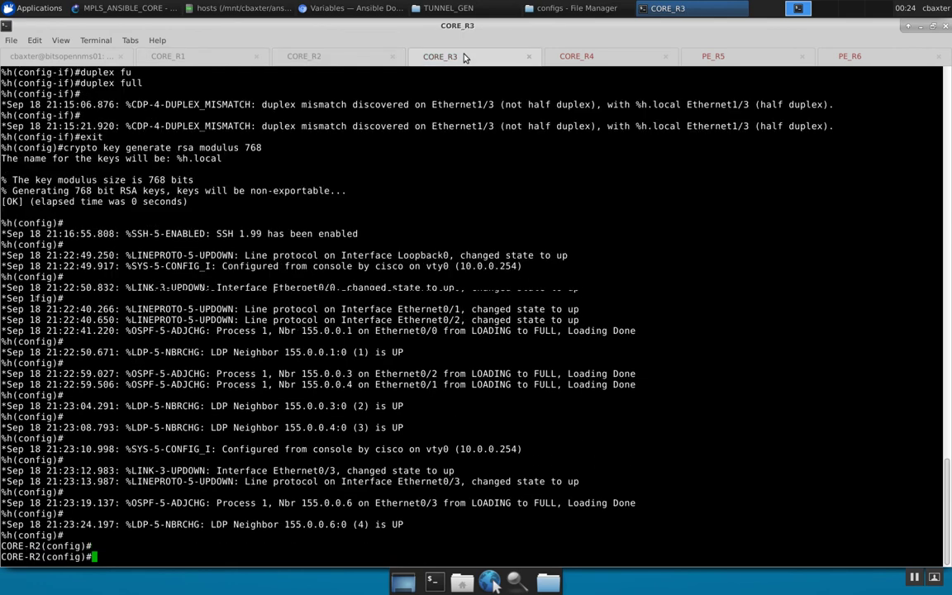
key("Return")
key("Return")
left_click(578, 60)
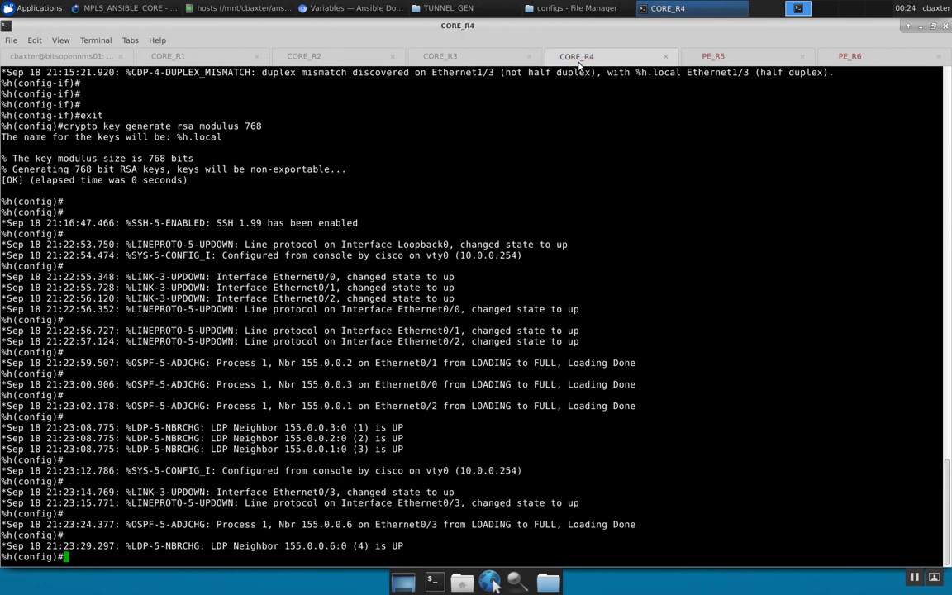
Refresh the PE-R5 and PE-R6 consoles to reveal their OSPF and LDP neighbor-up messages
key("Return")
key("Return")
left_click(712, 57)
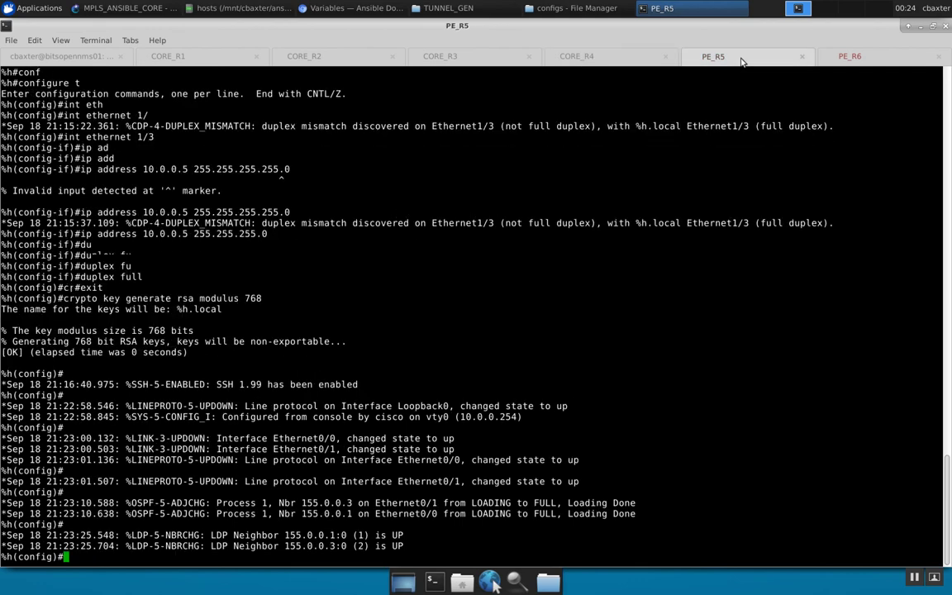
key("Return")
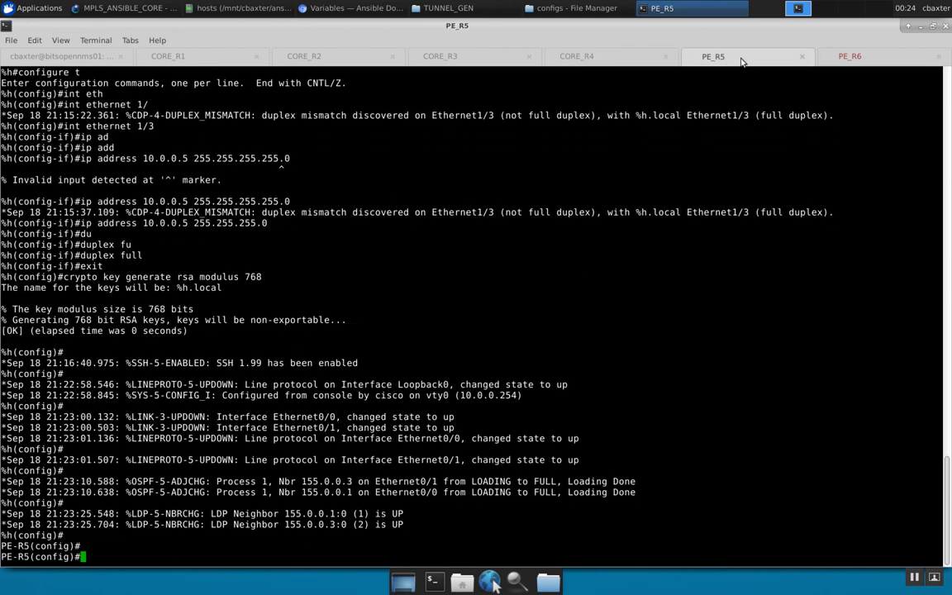
left_click(851, 56)
key("Return")
key("Return")
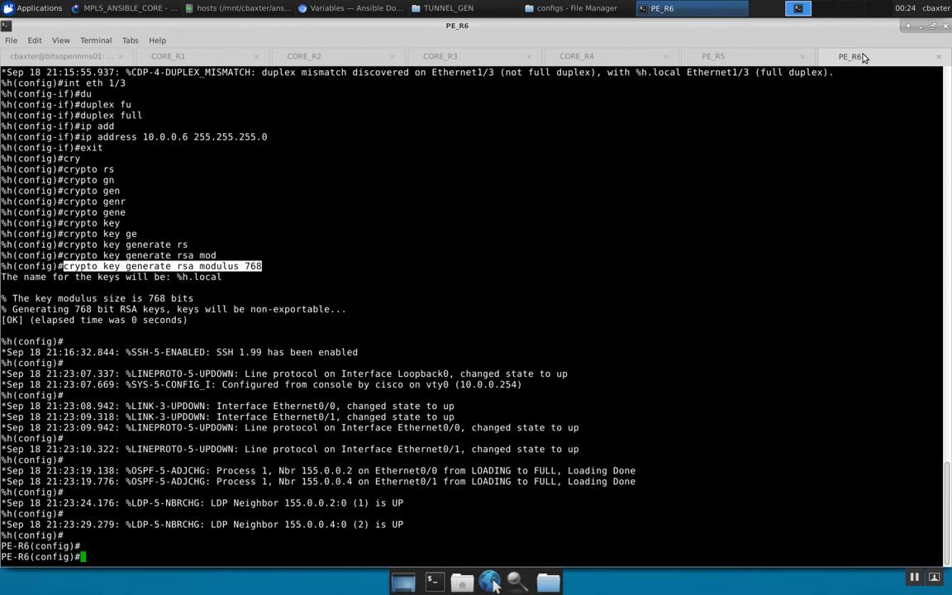
Exit config mode and list PE-R6's interface addresses with show ip int brief
type("show ip int br")
key("Return")
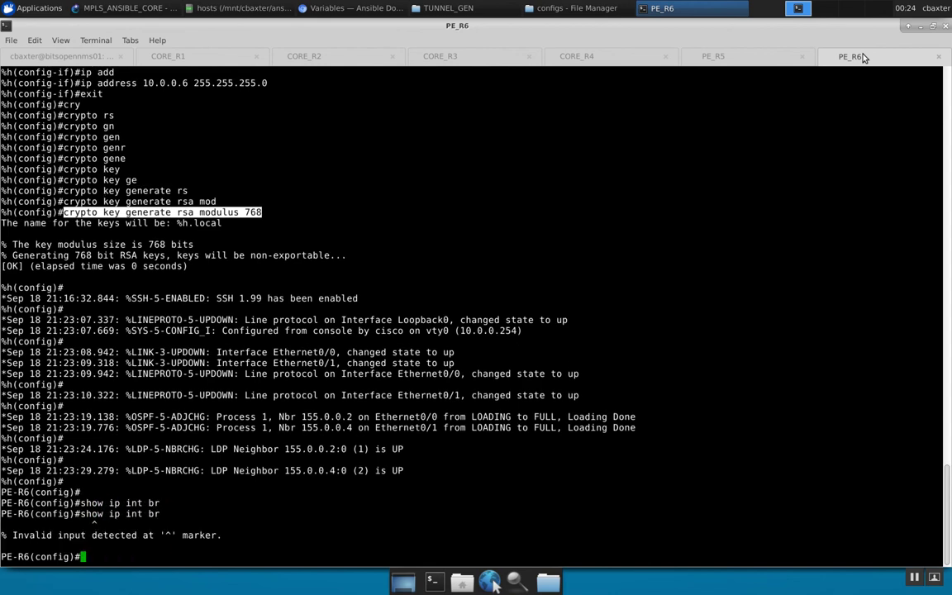
type("end")
key("Return")
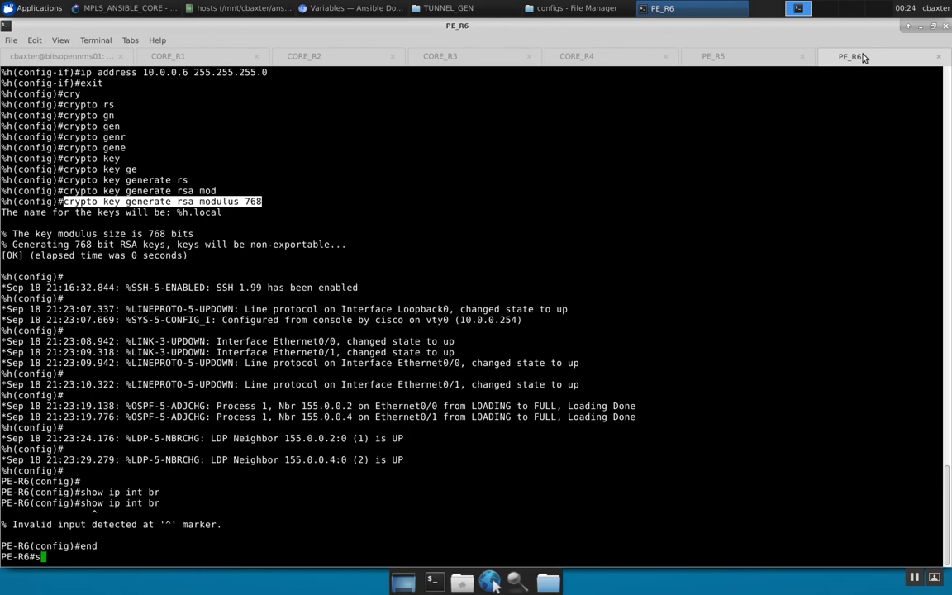
type("show ip int br")
key("Tab")
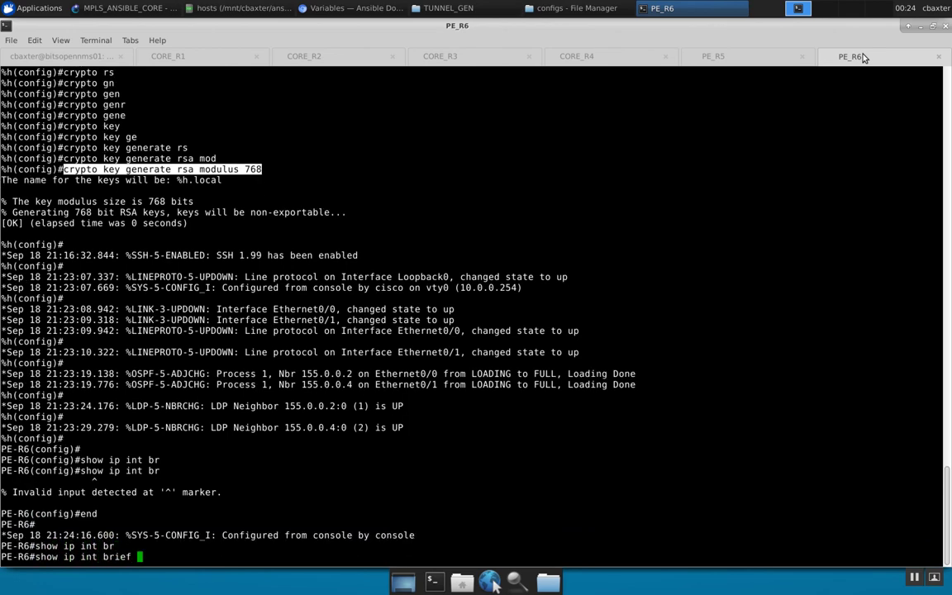
key("Return")
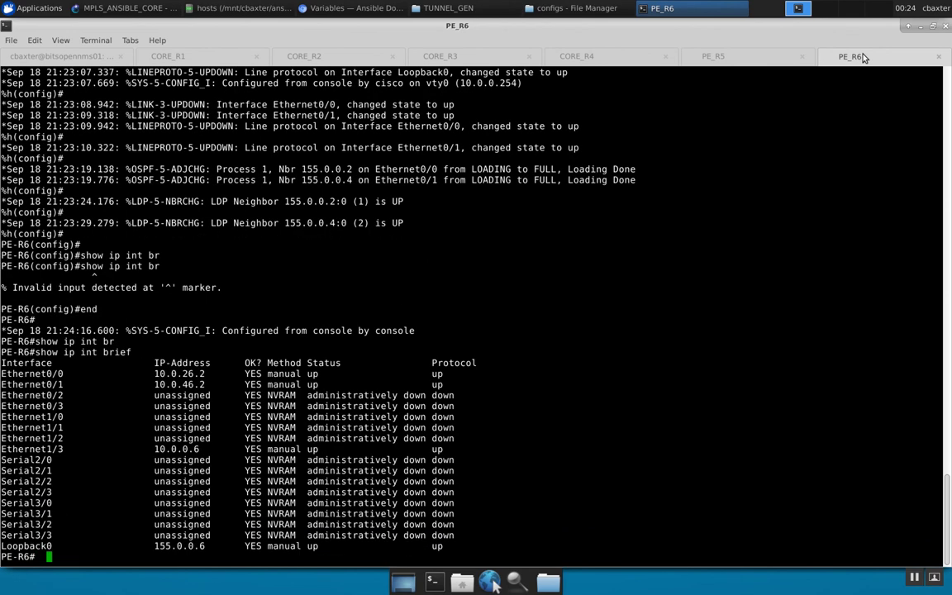
Show PE-R6's interface descriptions and the Loopback0 running config at 155.0.0.6
type("show int des")
key("Tab")
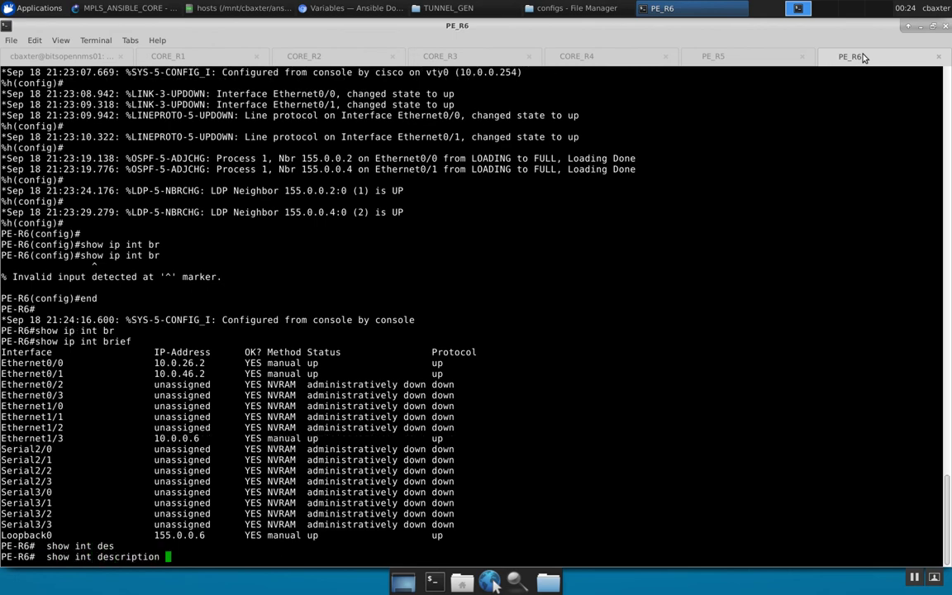
key("Return")
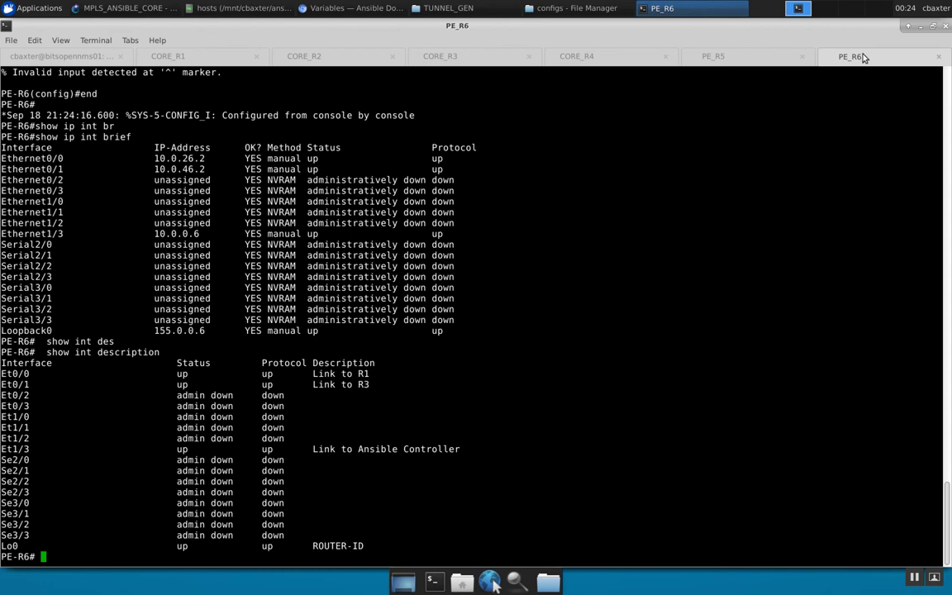
type("show run int lo0")
key("Return")
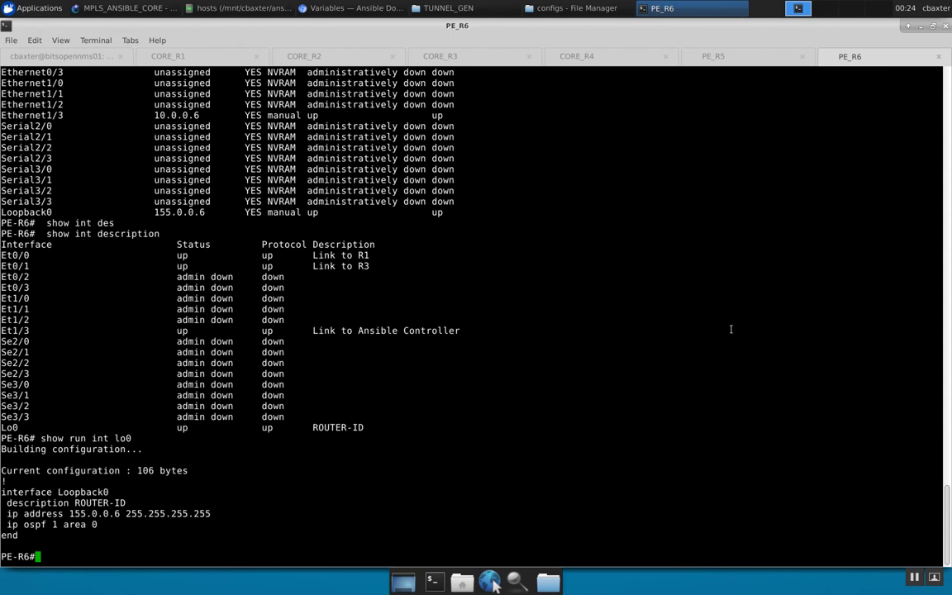
Traceroute to 155.0.0.5 to confirm the three-hop MPLS-labelled path
type("tra")
key("Tab")
type("1")
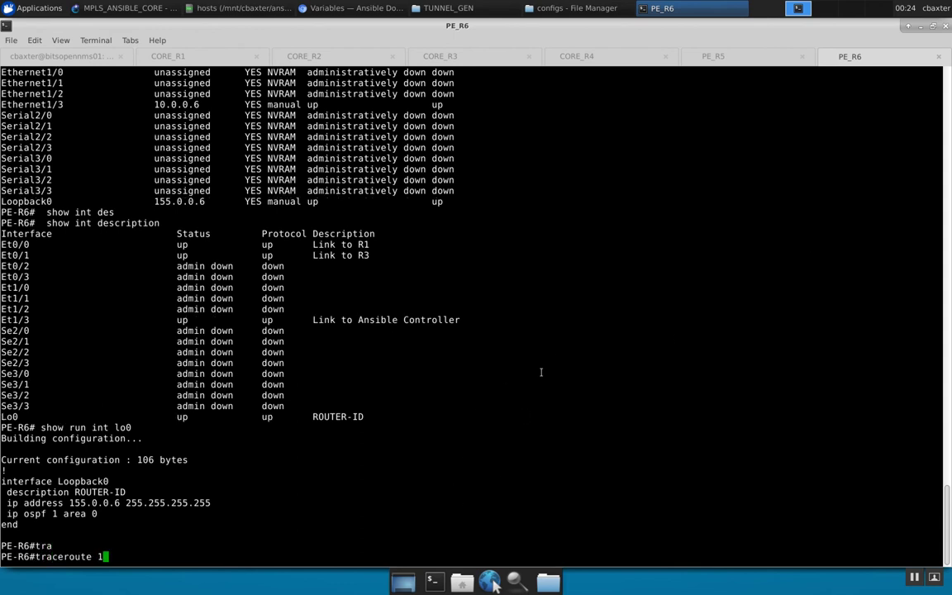
type("55.0.0.5")
key("Return")
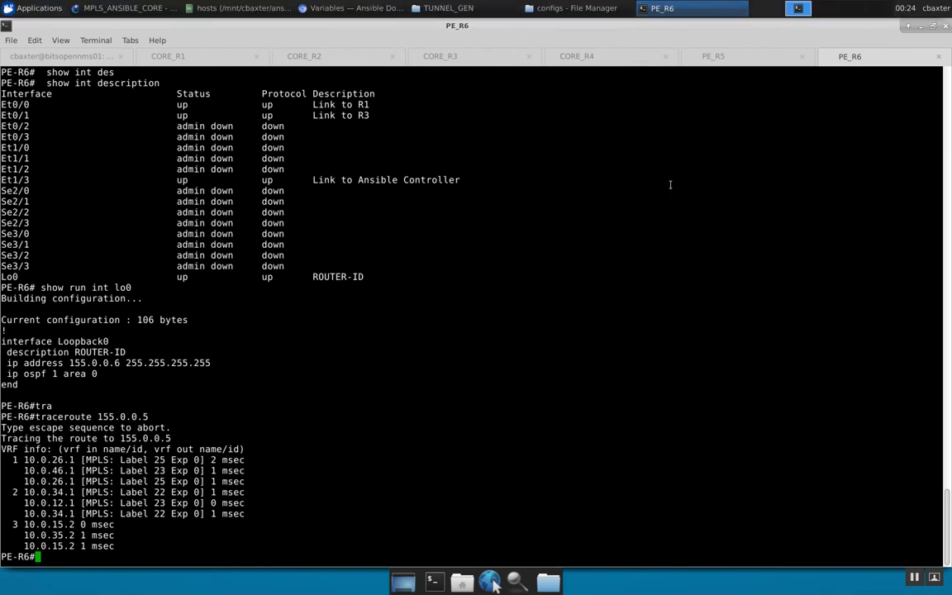
Check the CORE_R1 and CORE_R2 consoles and playbook output, then connect to the WINLABMGMT desktop
left_click(329, 58)
left_click(179, 58)
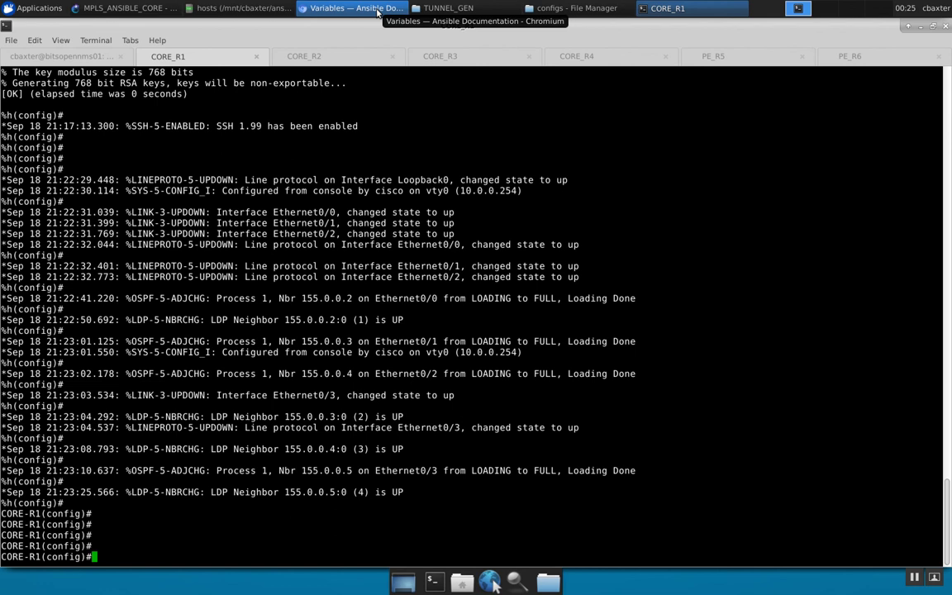
left_click(300, 56)
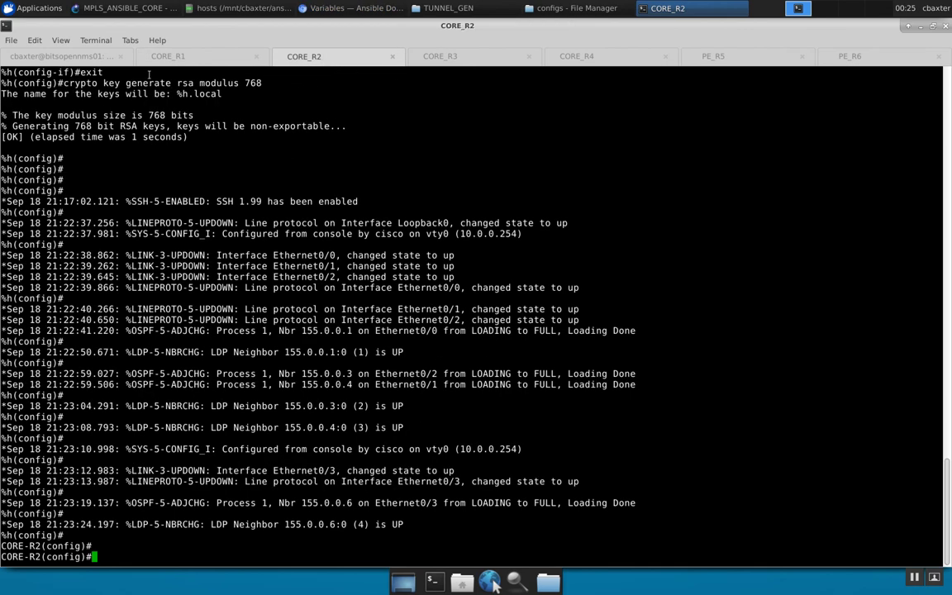
left_click(81, 60)
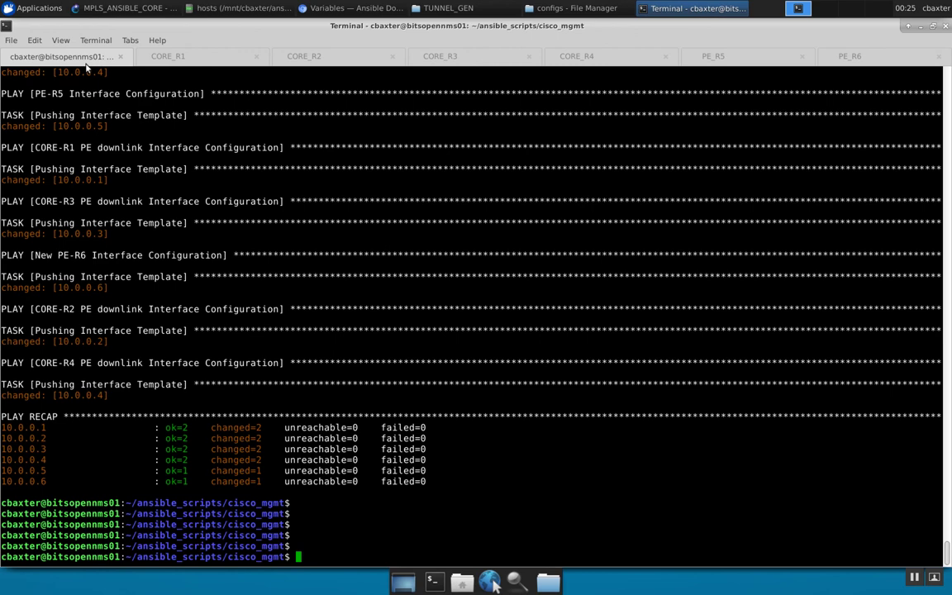
left_click(222, 12)
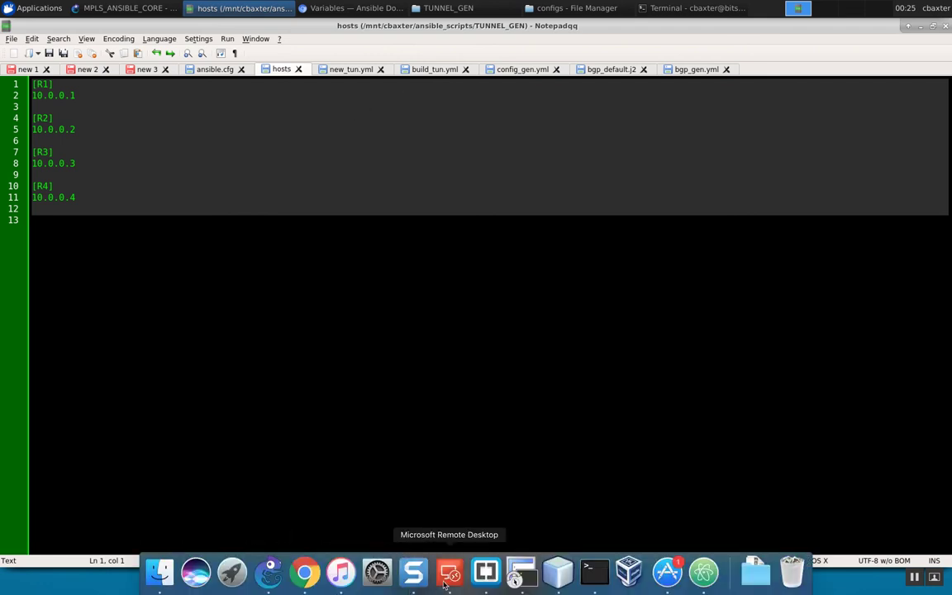
right_click(450, 572)
left_click(488, 453)
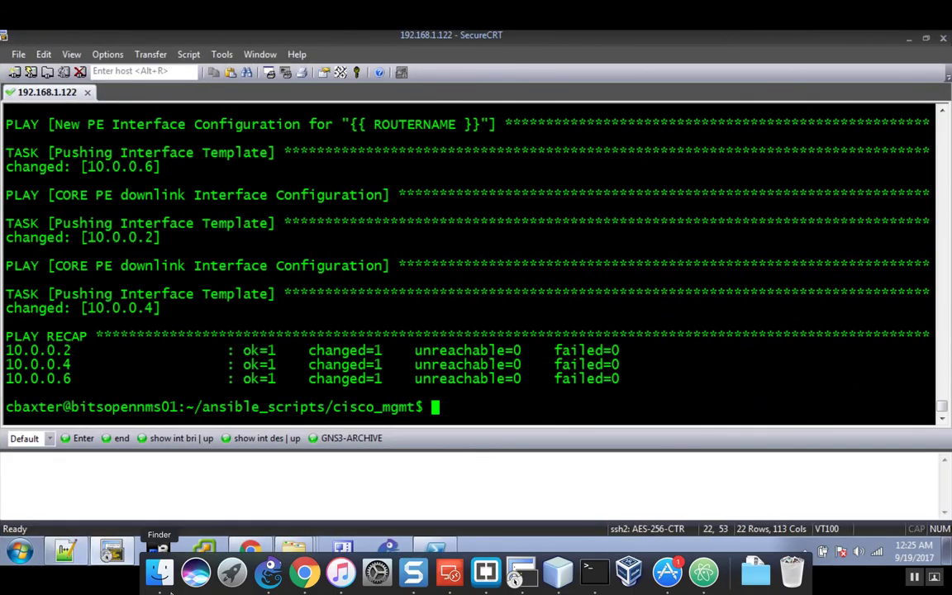
left_click(65, 551)
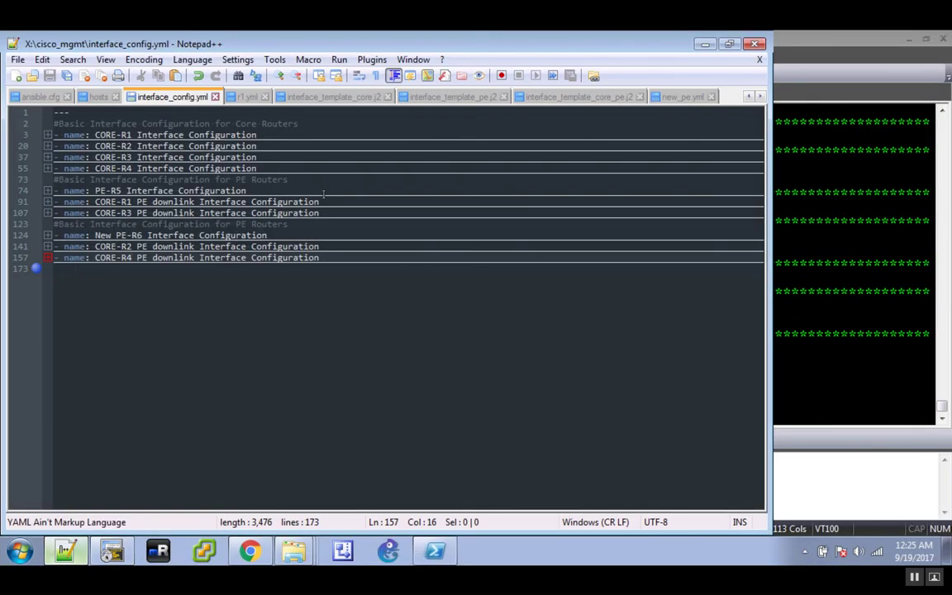
left_click(97, 97)
left_click(153, 225)
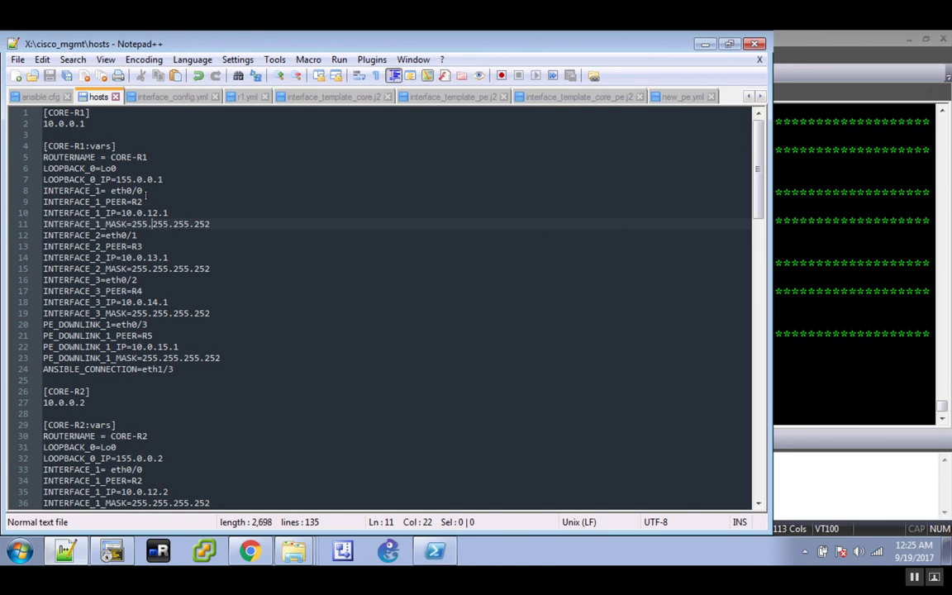
left_click_drag(146, 191, 112, 190)
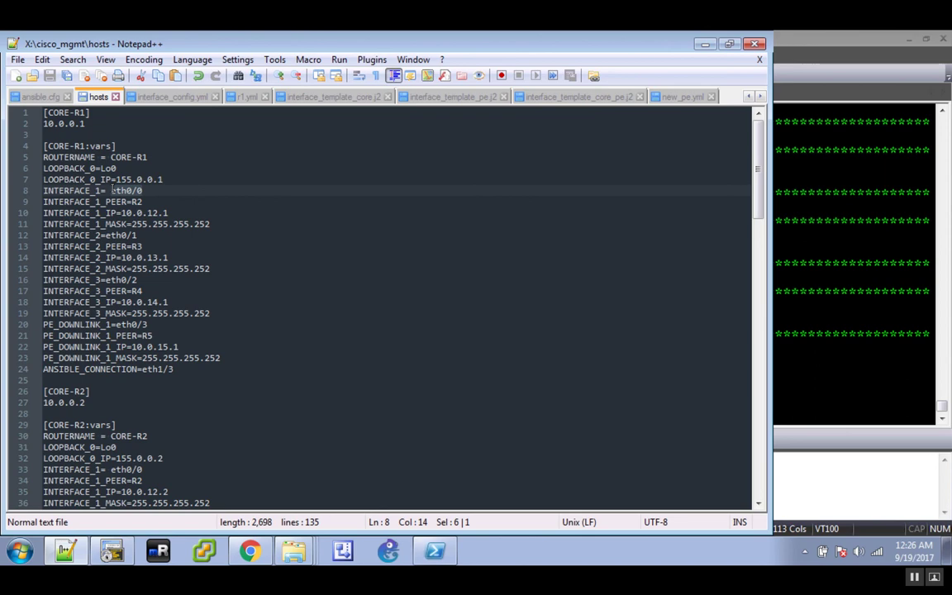
scroll(121, 330, "down", 20)
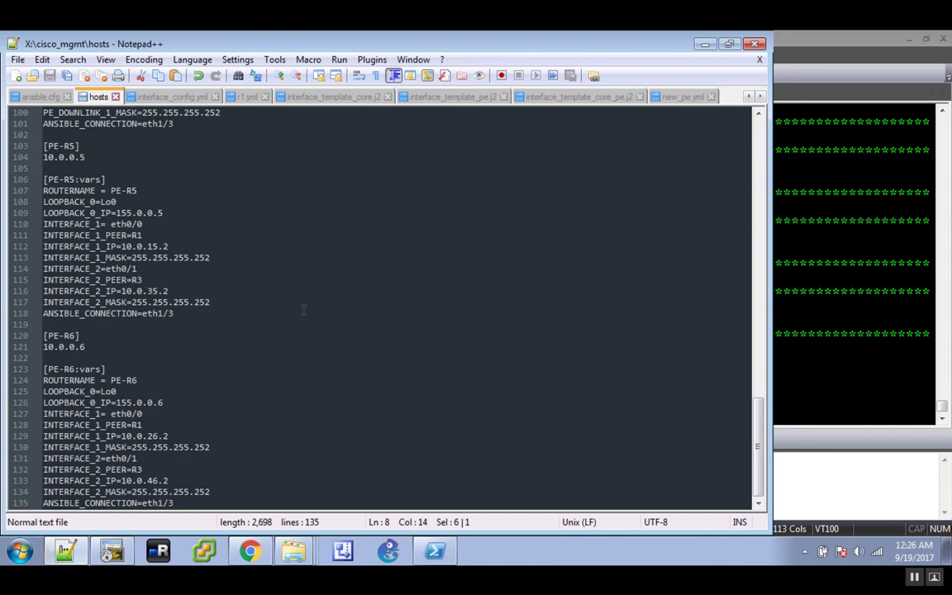
left_click(579, 98)
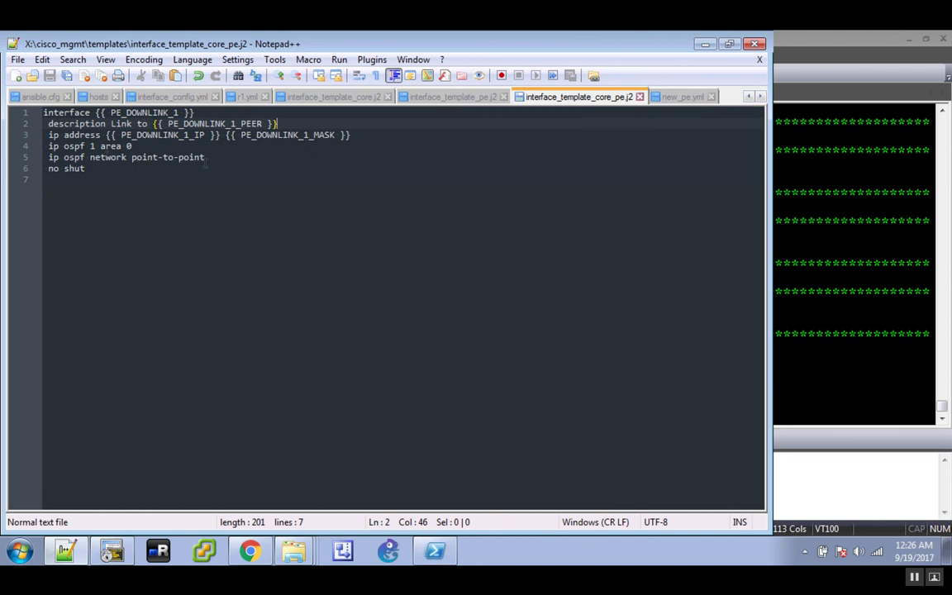
left_click_drag(205, 157, 122, 158)
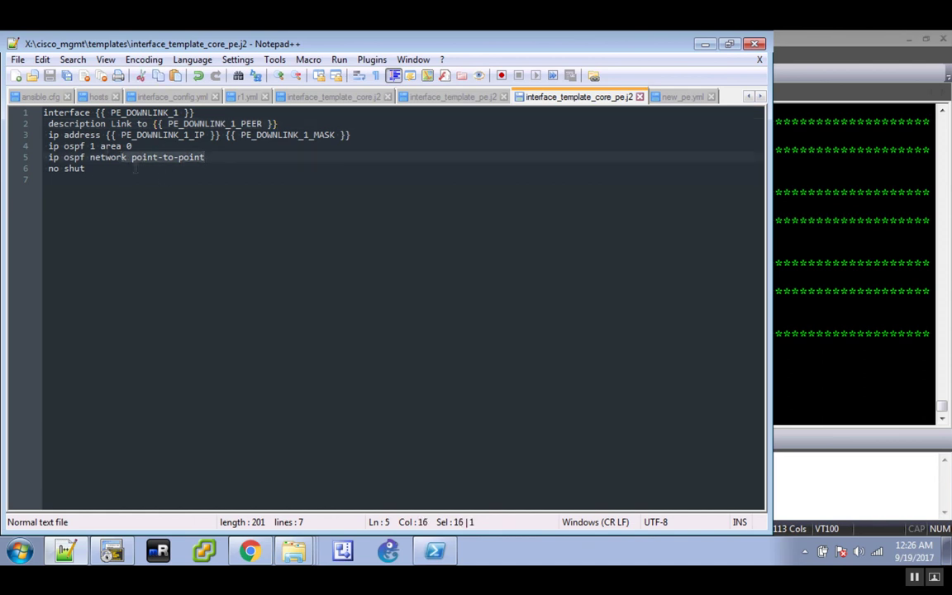
left_click(172, 168)
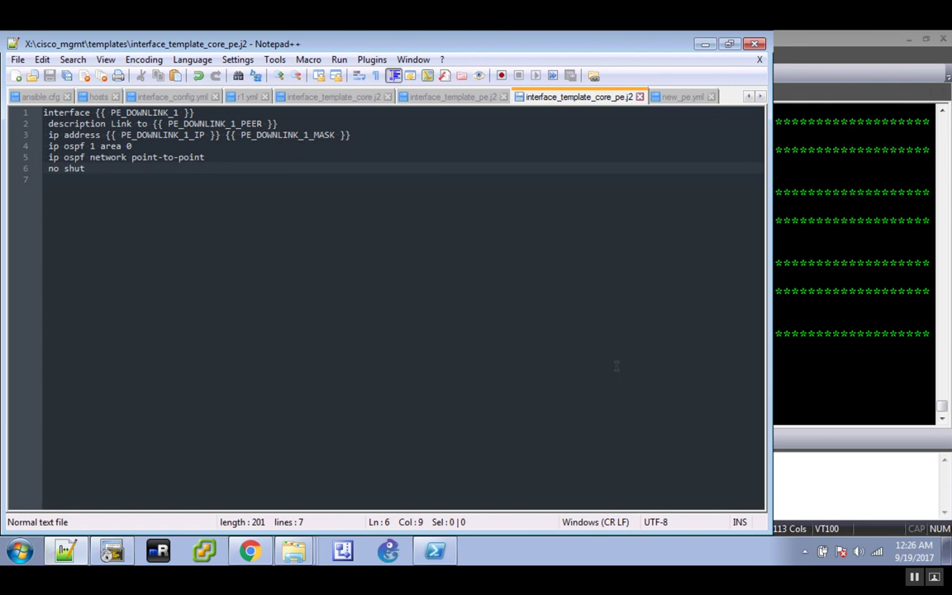
left_click(801, 336)
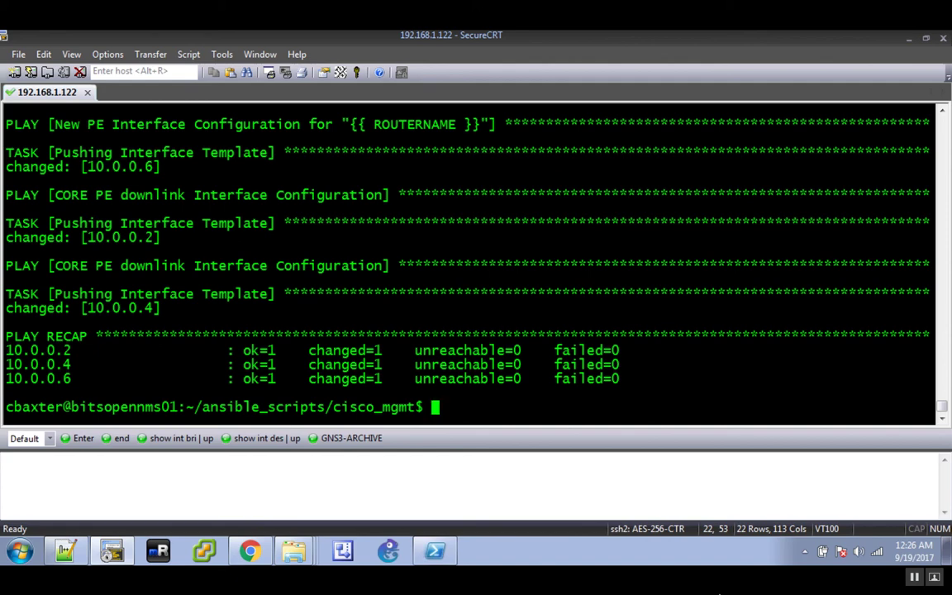
mouse_move(720, 591)
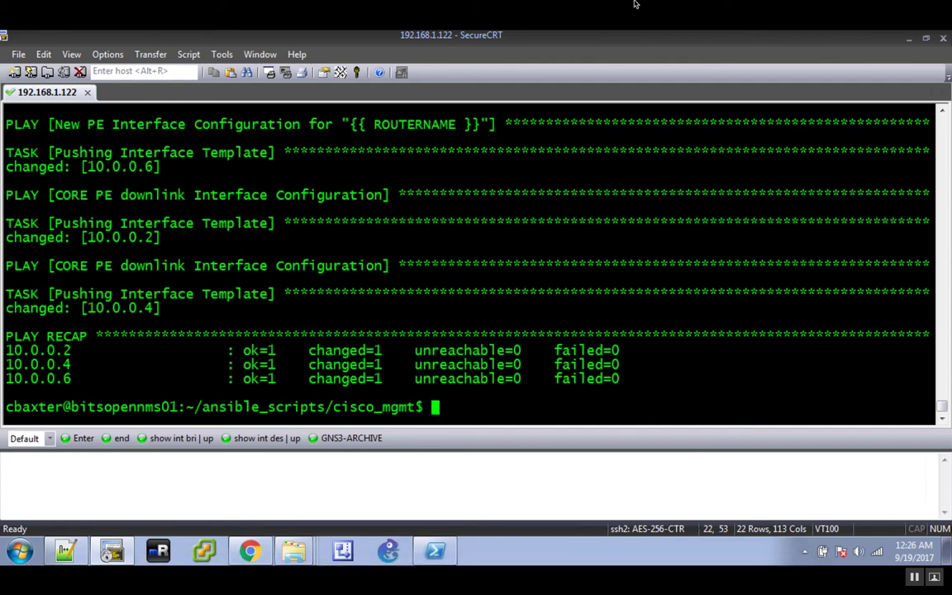